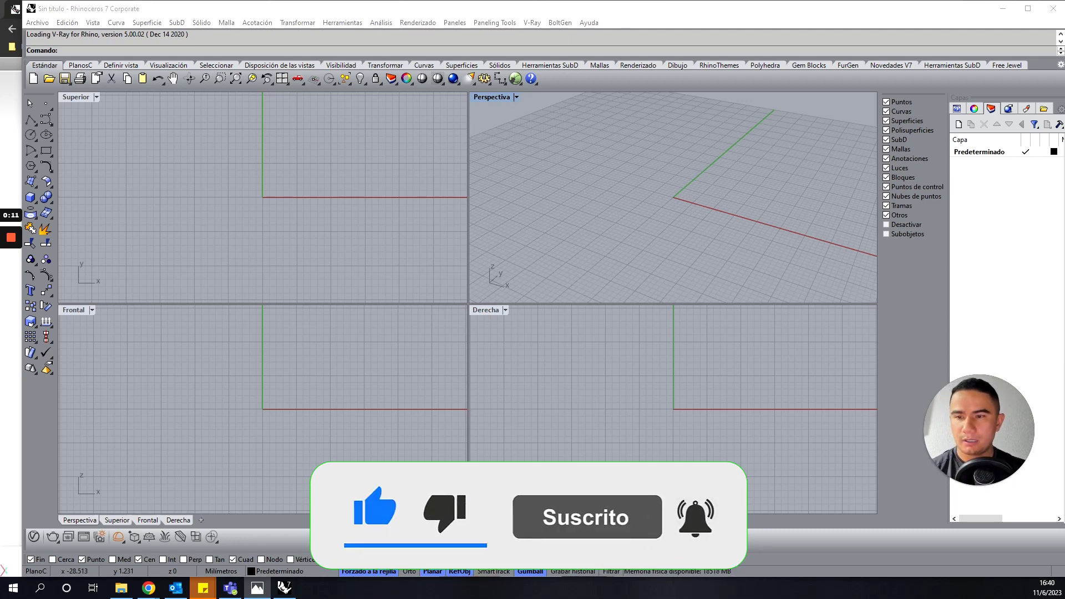
View the 0D1.jpg shaver sketch enlarged to nearly full height, then switch to the Braun logo page
key("alt+Tab")
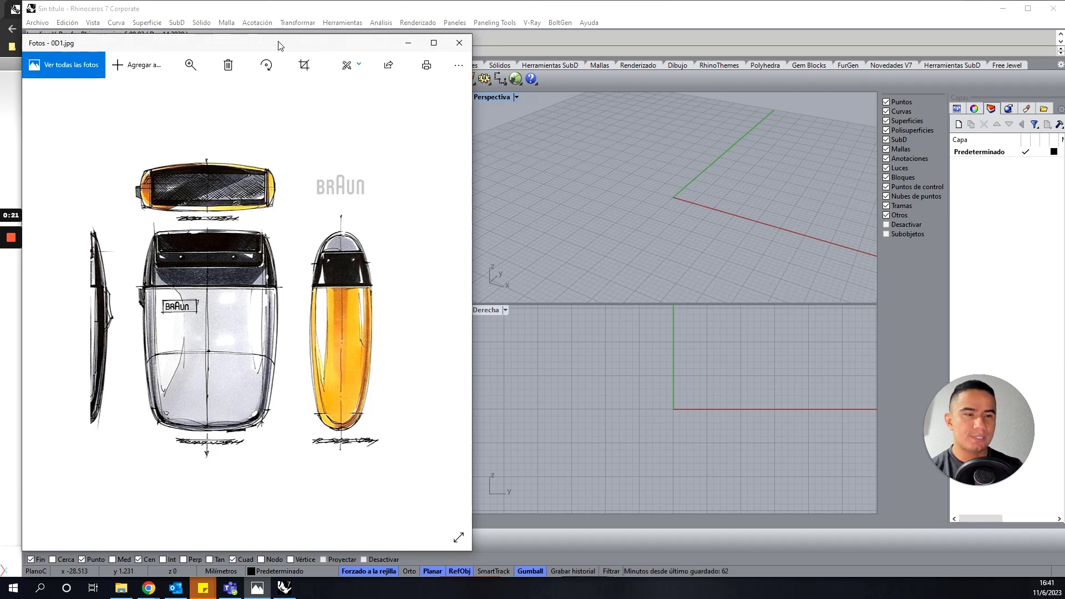
left_click_drag(279, 37, 295, 4)
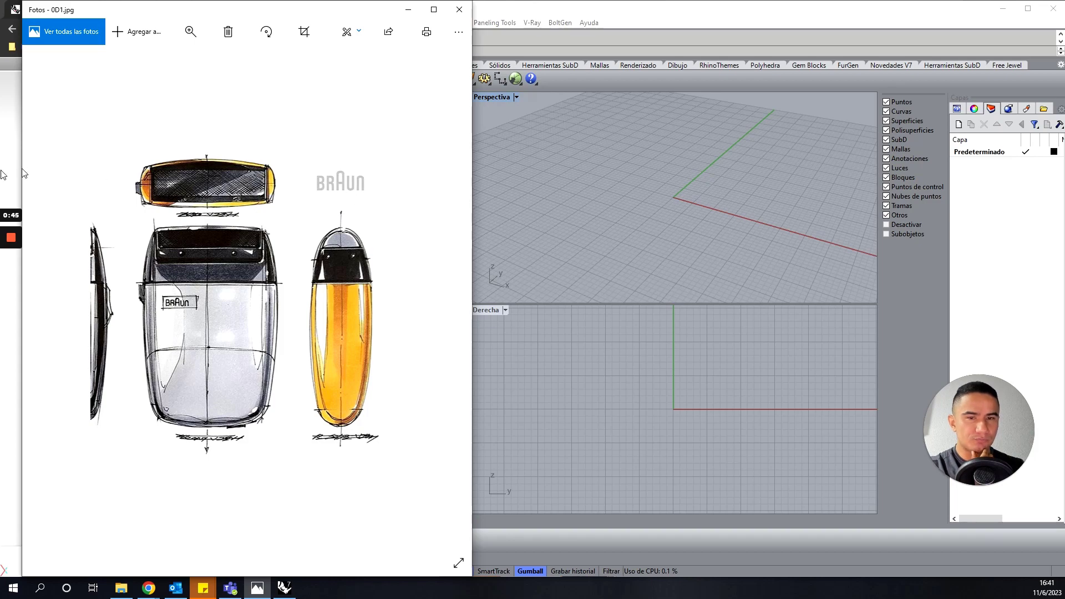
key("alt+Tab")
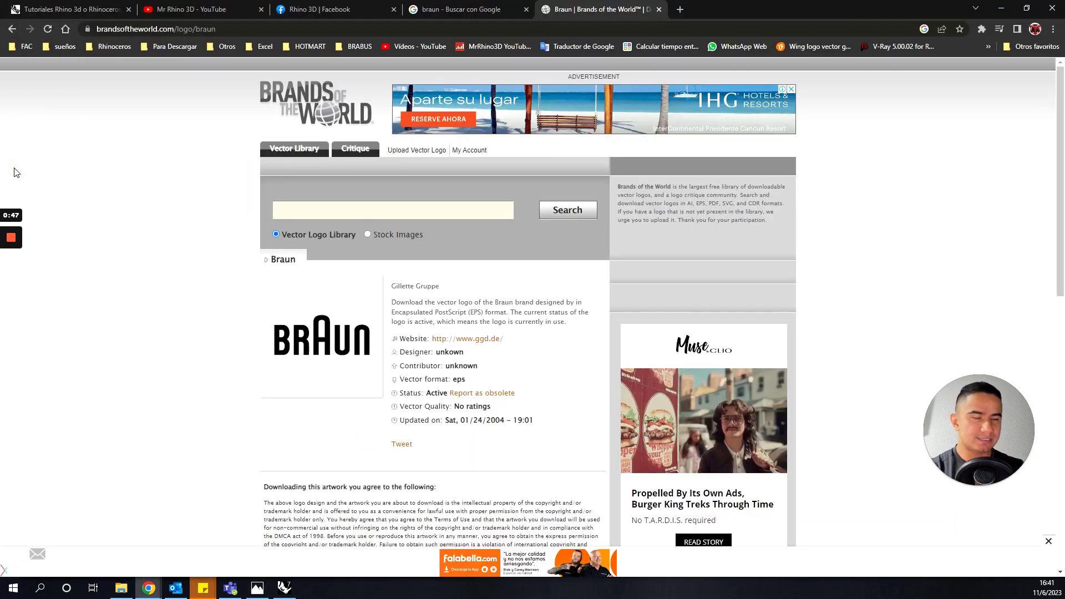
Return to the braun Google search results and scroll through them
left_click(461, 9)
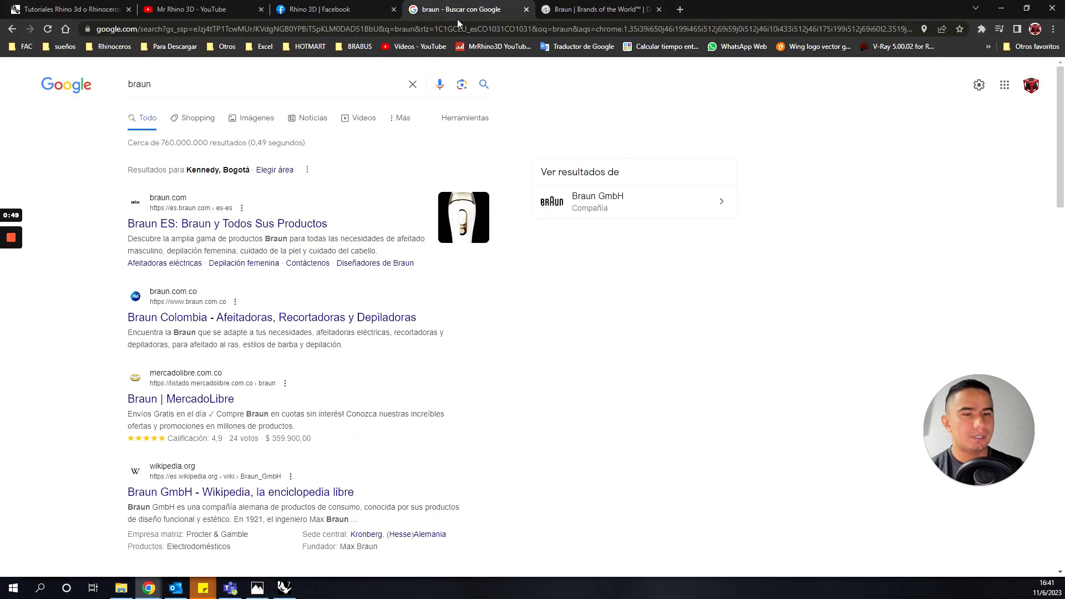
scroll(279, 311, "down", 6)
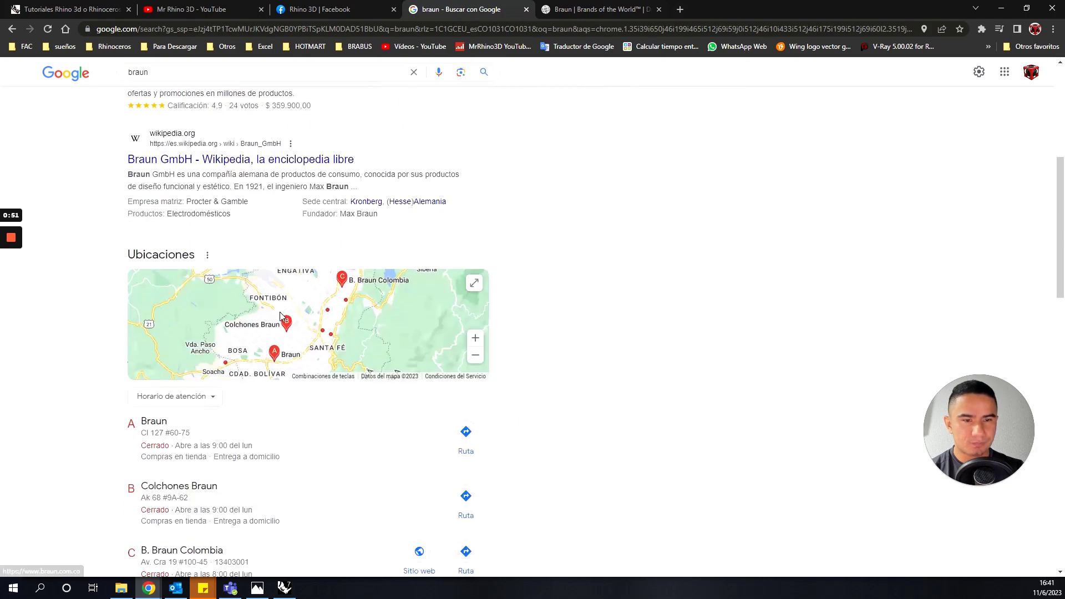
scroll(111, 344, "down", 6)
scroll(94, 348, "down", 7)
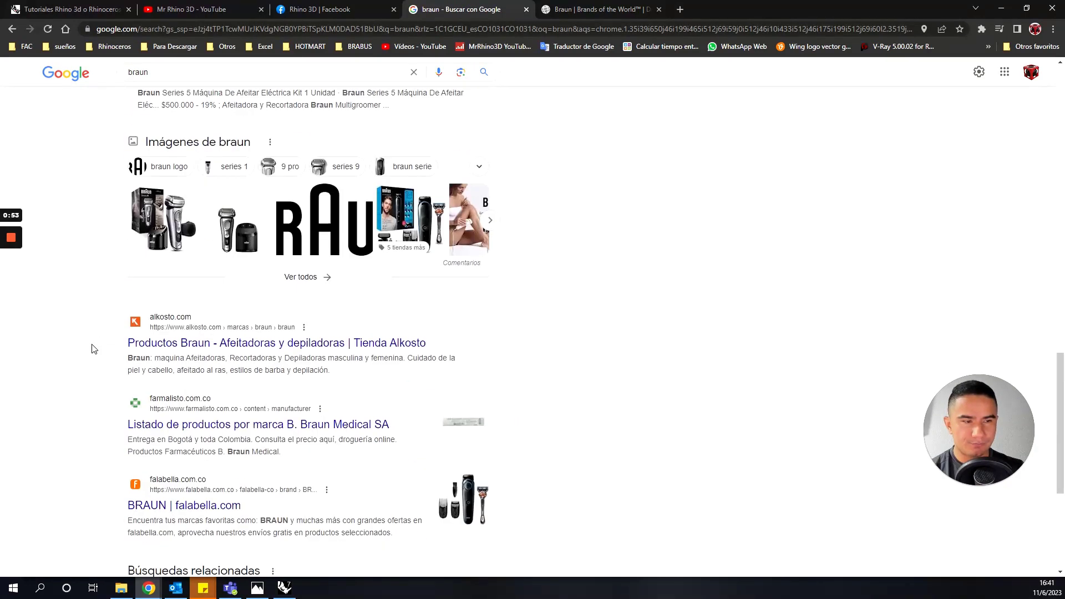
scroll(95, 349, "up", 7)
scroll(94, 348, "up", 7)
scroll(97, 348, "up", 5)
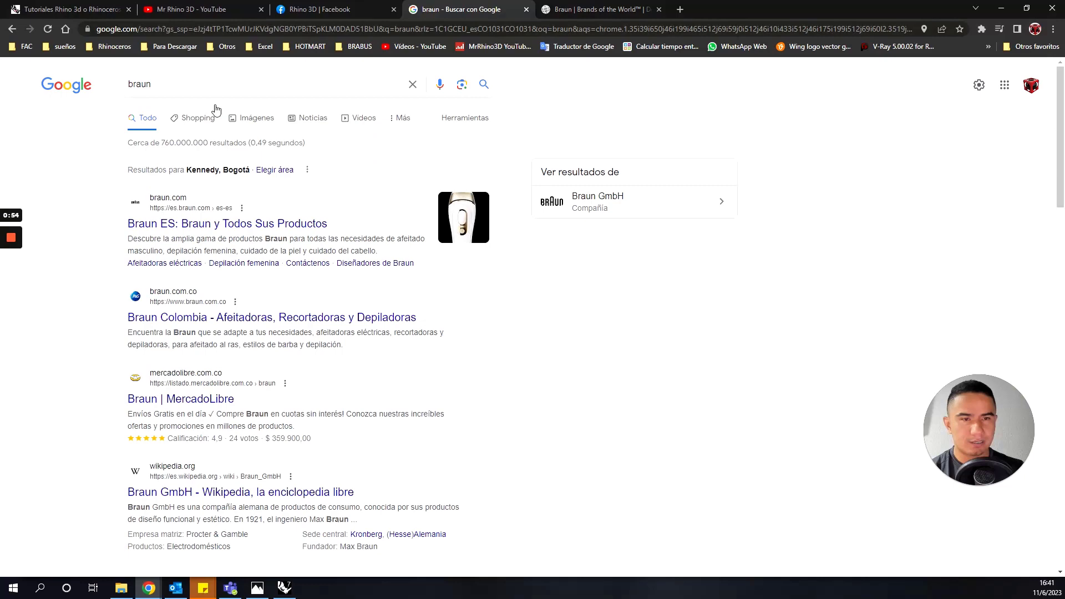
Show the braun image results and browse the Braun wordmark logos
left_click(242, 122)
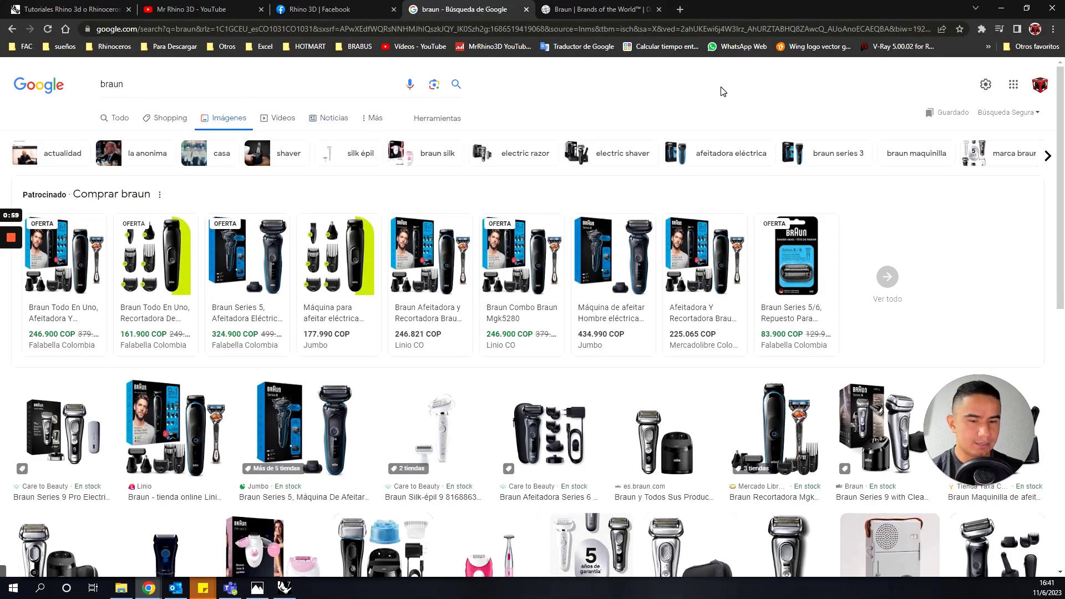
scroll(499, 397, "down", 5)
scroll(499, 397, "down", 3)
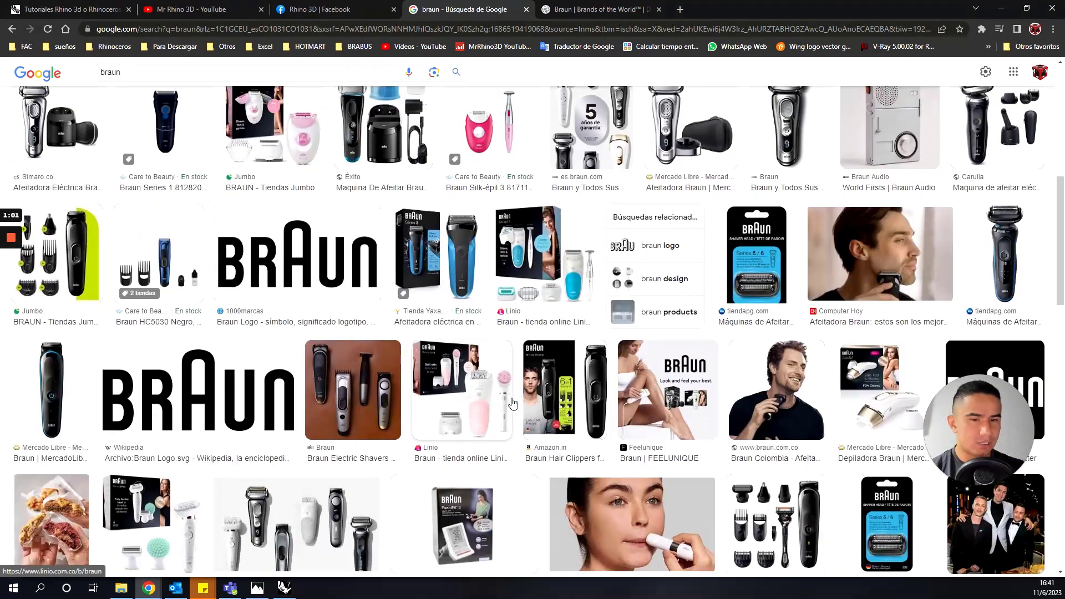
scroll(149, 358, "down", 6)
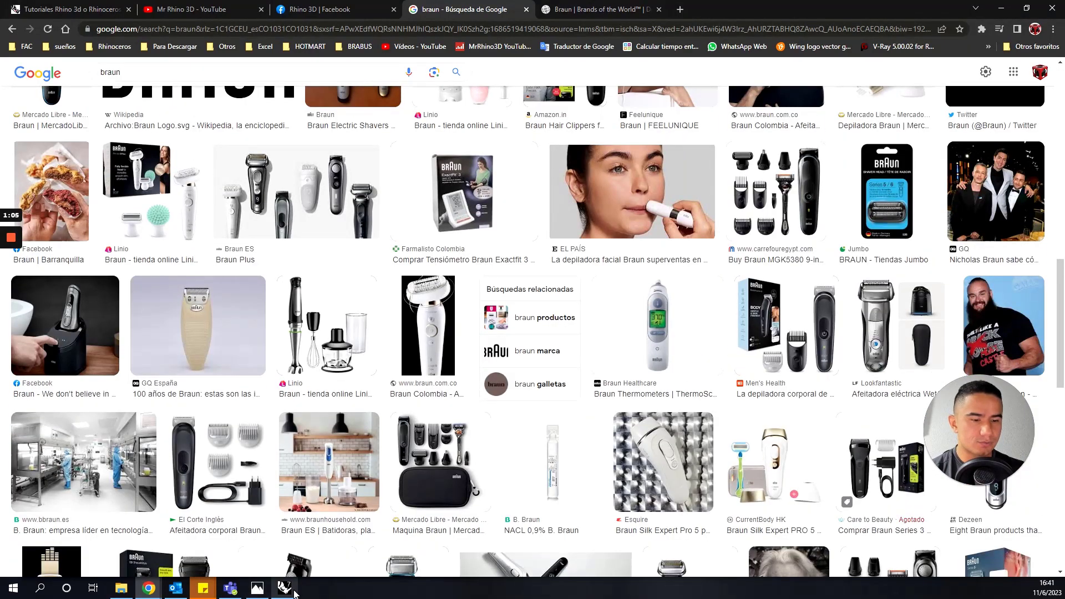
left_click(225, 591)
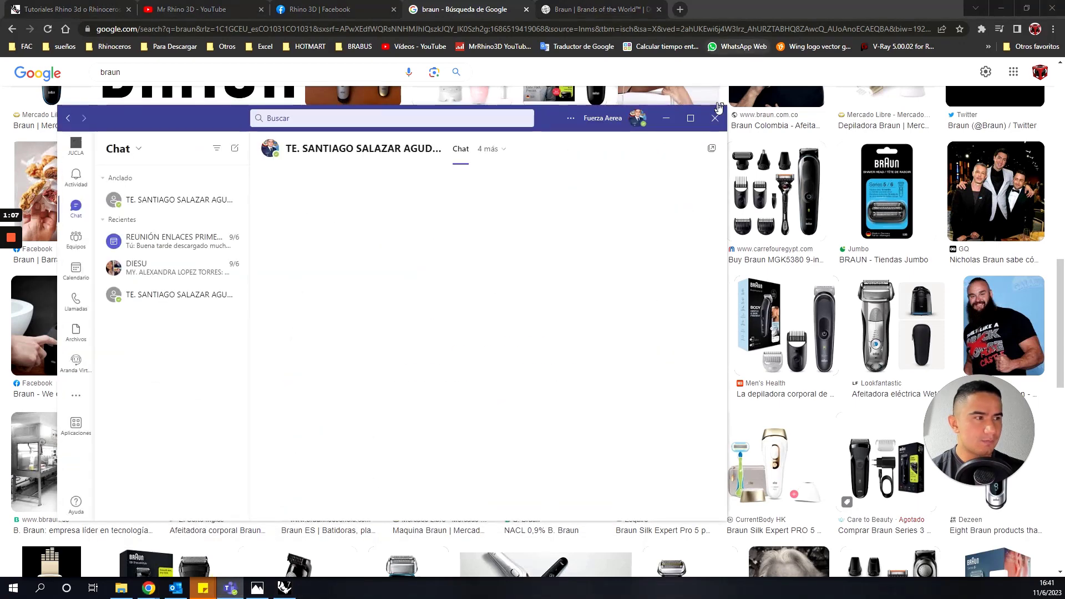
Close the Teams chat, look over the 0D1.jpg shaver sketch, then return to the empty Rhino model
left_click(716, 111)
left_click(230, 588)
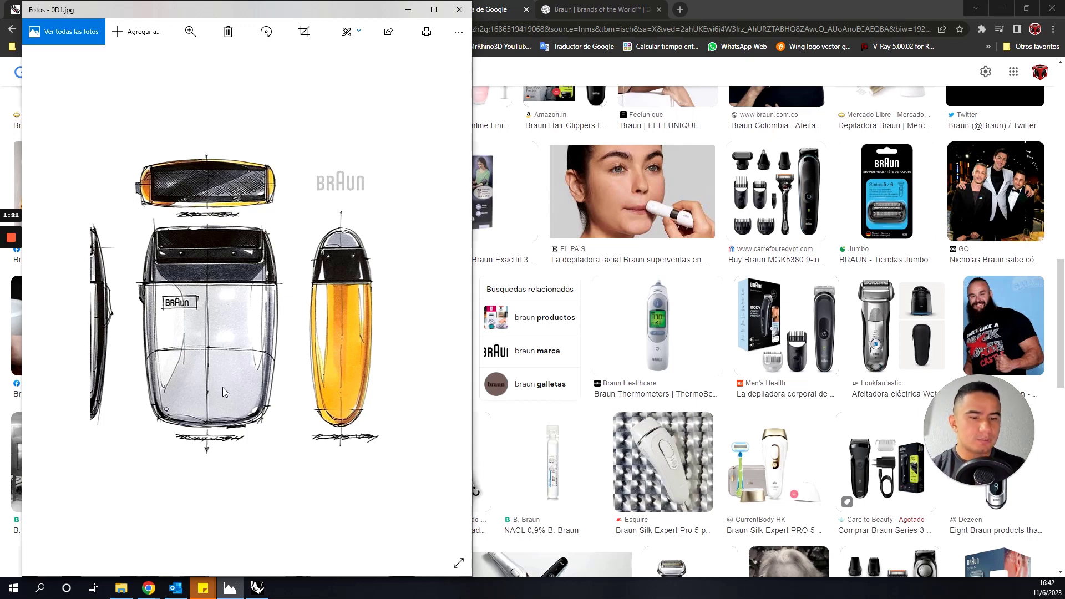
left_click(257, 587)
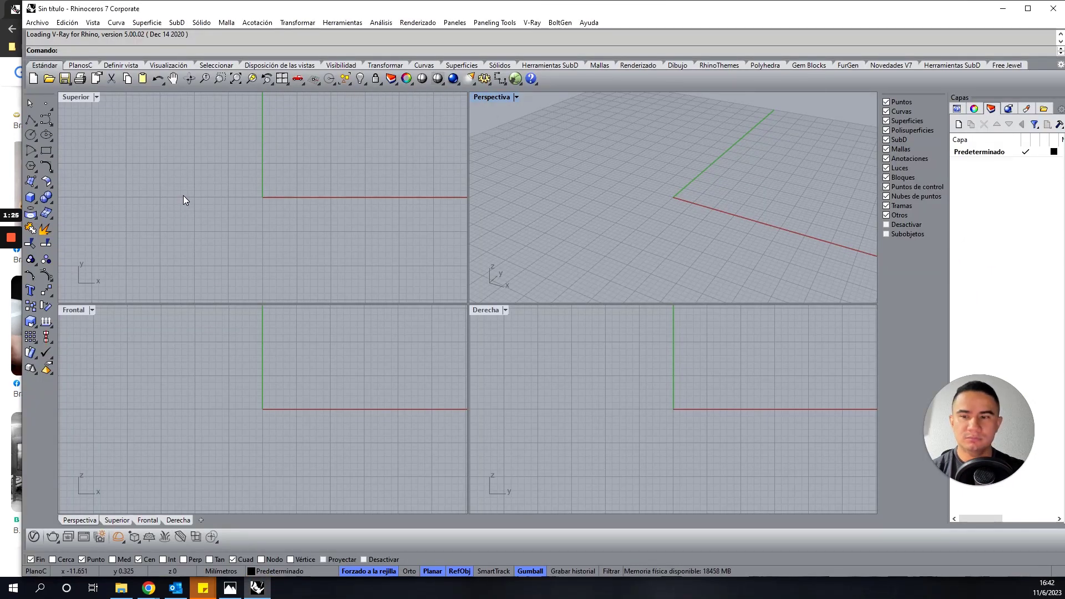
Start a Picture plane and choose 0D1.jpg from the RHINO TUTOS QAP folder
left_click(159, 231)
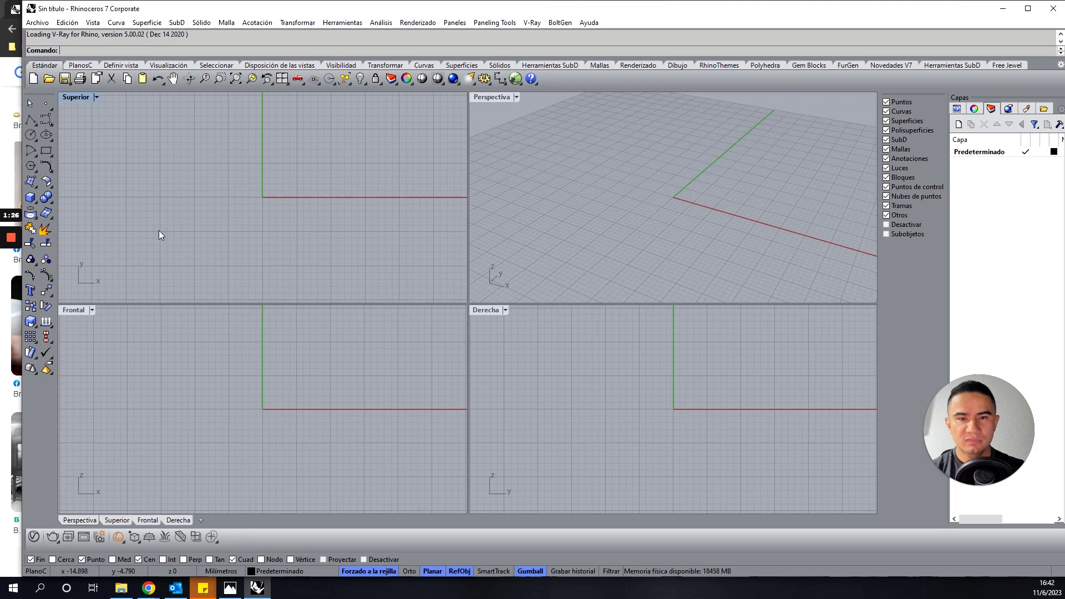
left_click(35, 184)
left_click(36, 189)
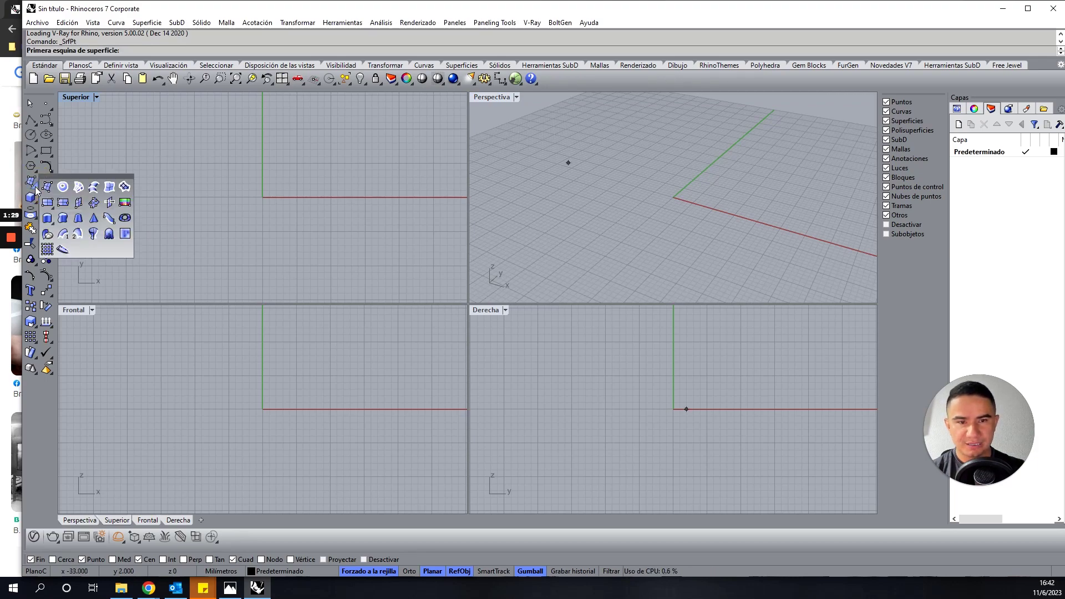
left_click(123, 203)
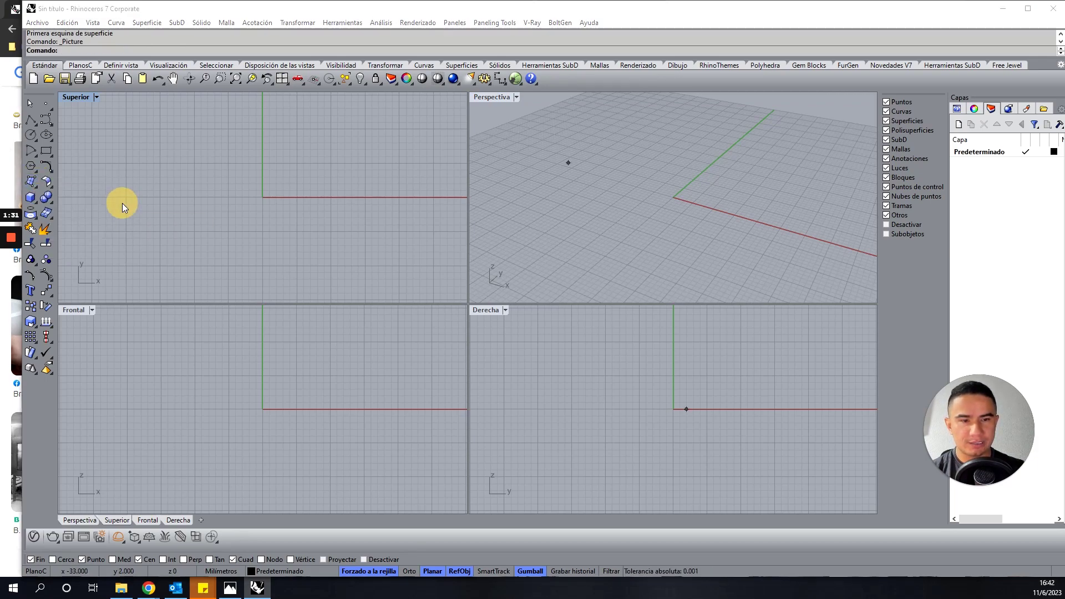
scroll(417, 351, "up", 2)
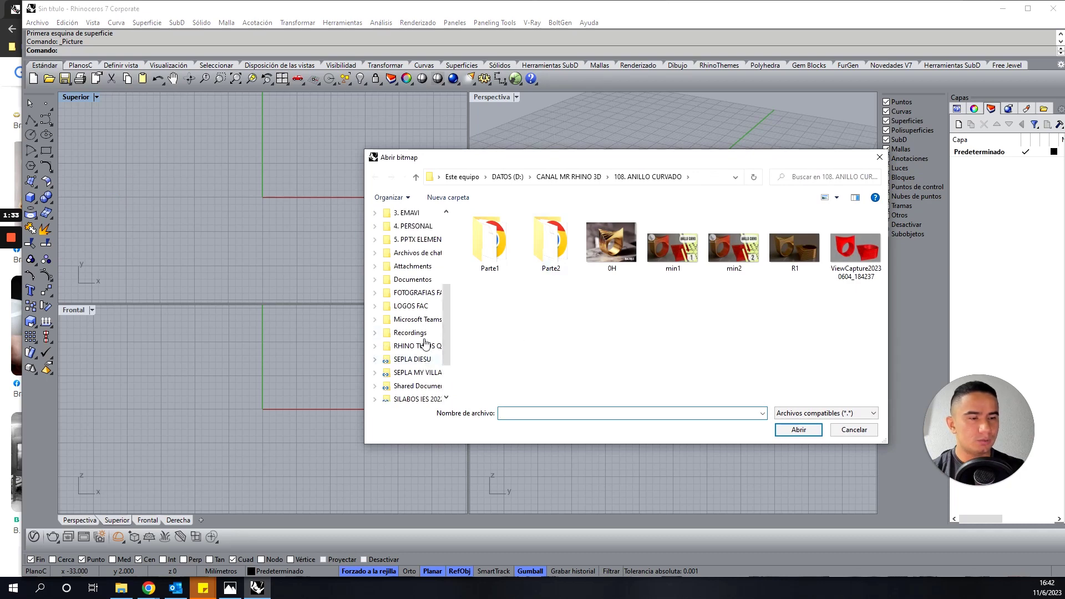
scroll(416, 351, "up", 2)
scroll(417, 351, "up", 2)
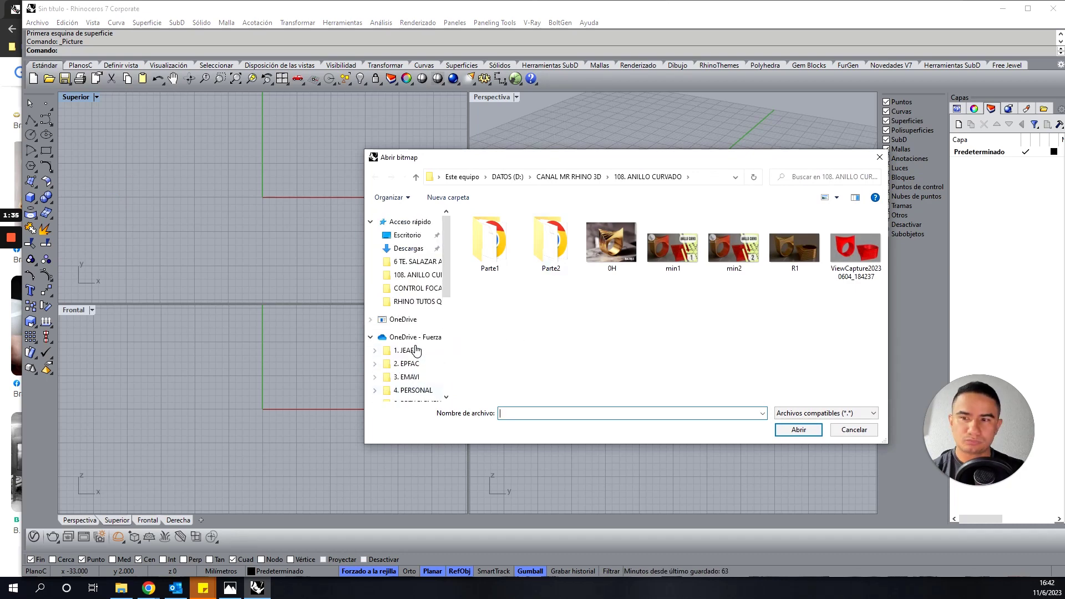
scroll(417, 351, "down", 2)
scroll(416, 348, "down", 3)
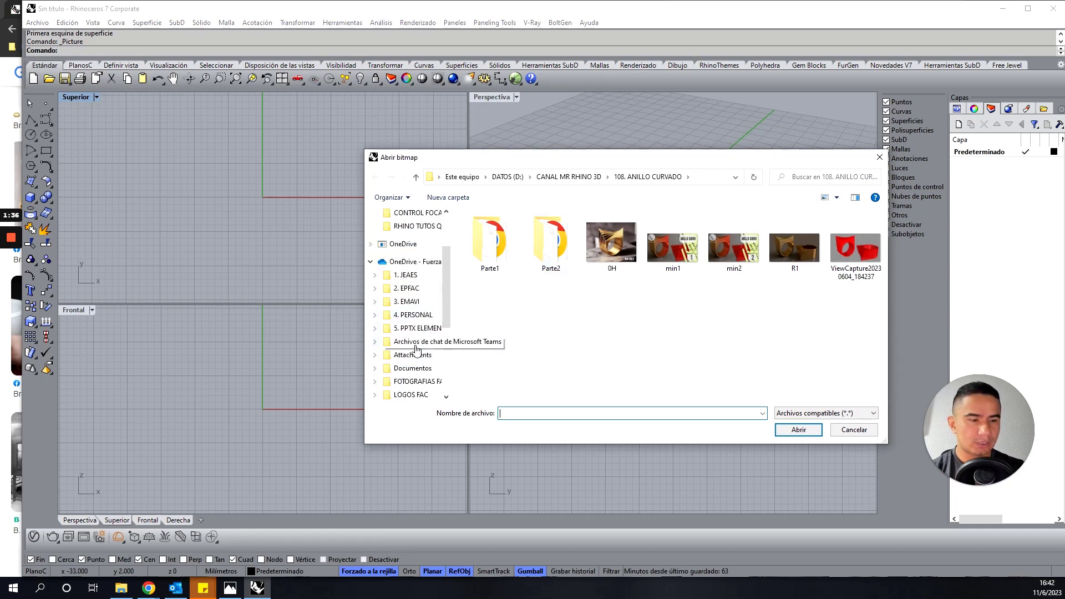
left_click(411, 230)
double_click(530, 238)
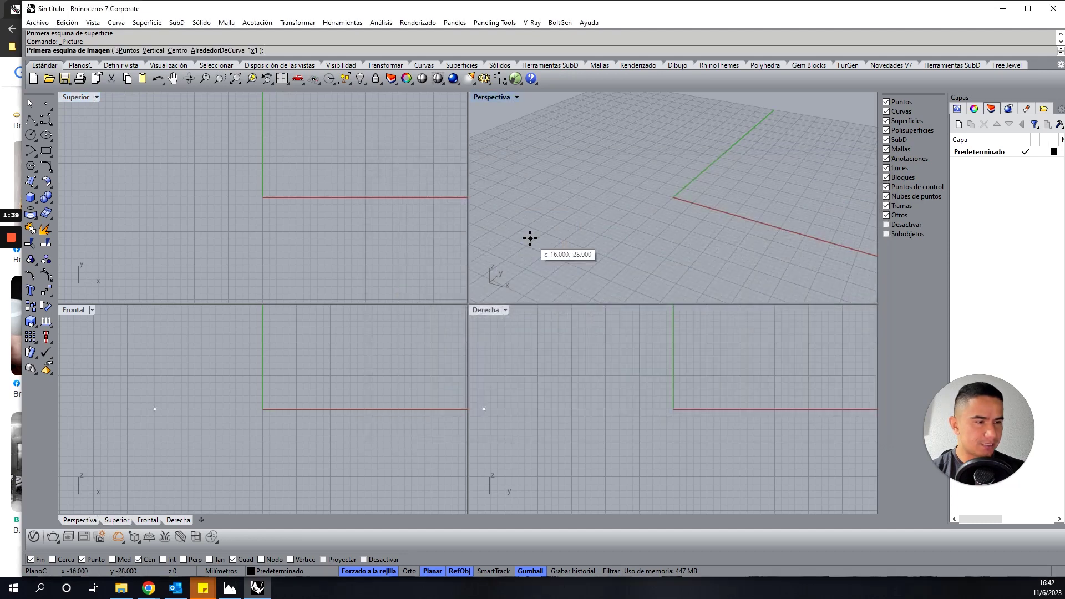
Place the sketch picture by two corners in the Front view and zoom extents in all viewports
left_click(263, 409)
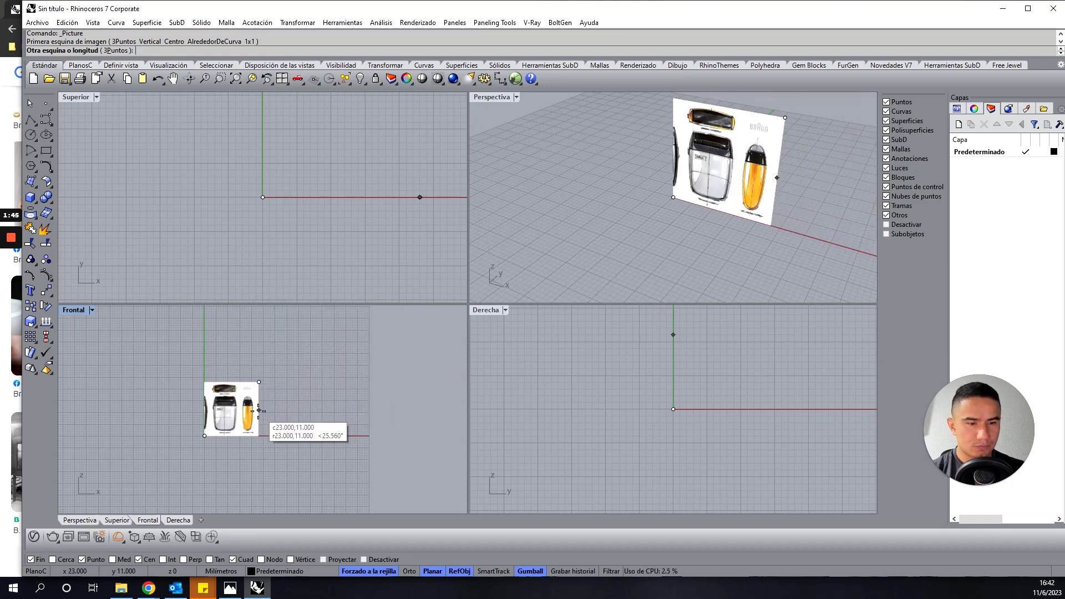
left_click(263, 407)
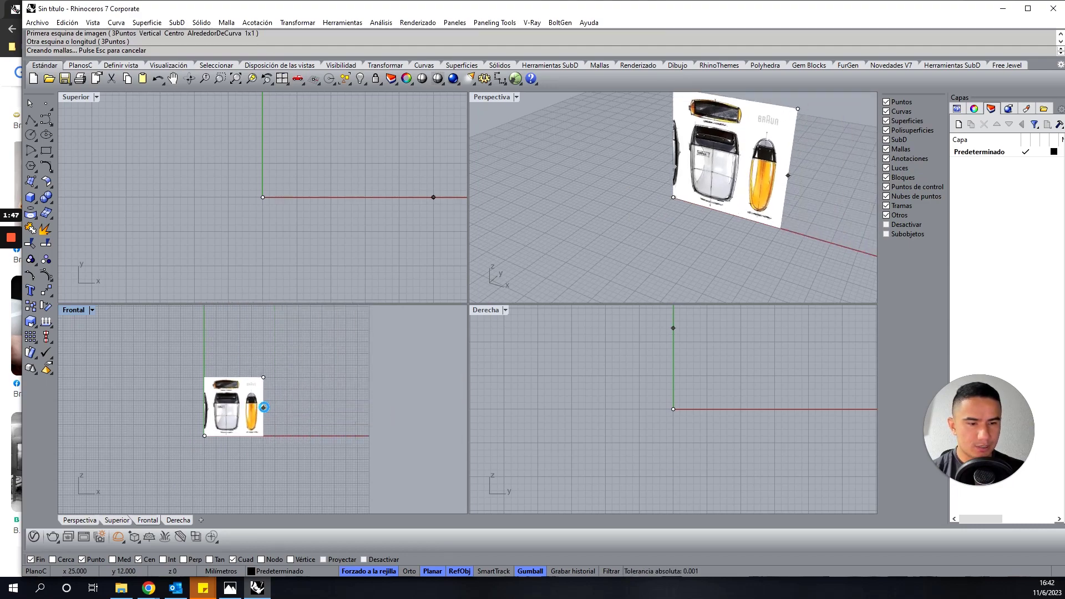
scroll(234, 407, "up", 5)
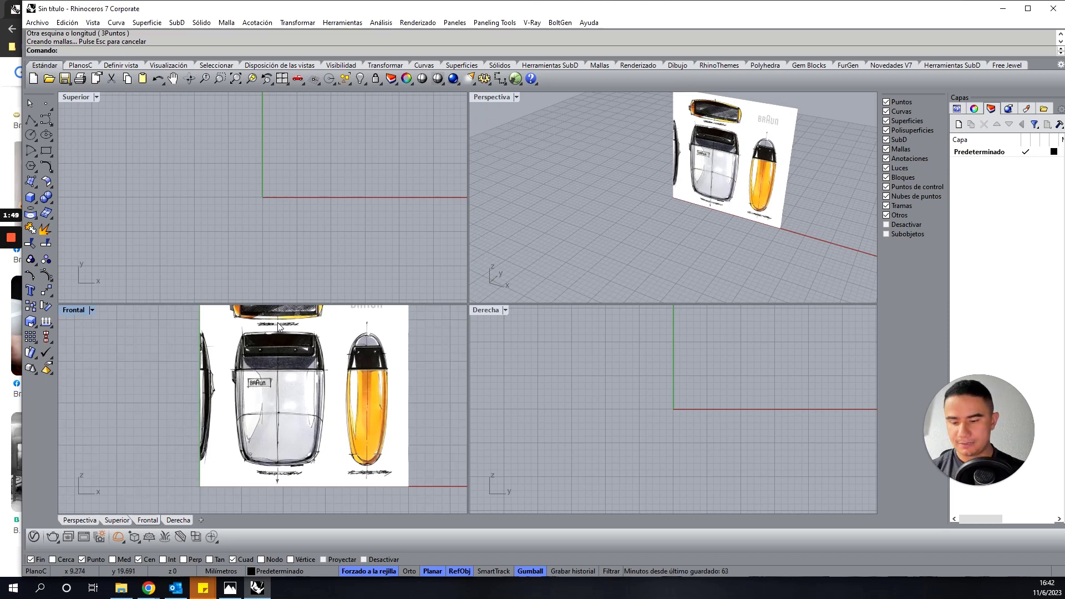
key("ctrl+e")
right_click(317, 257)
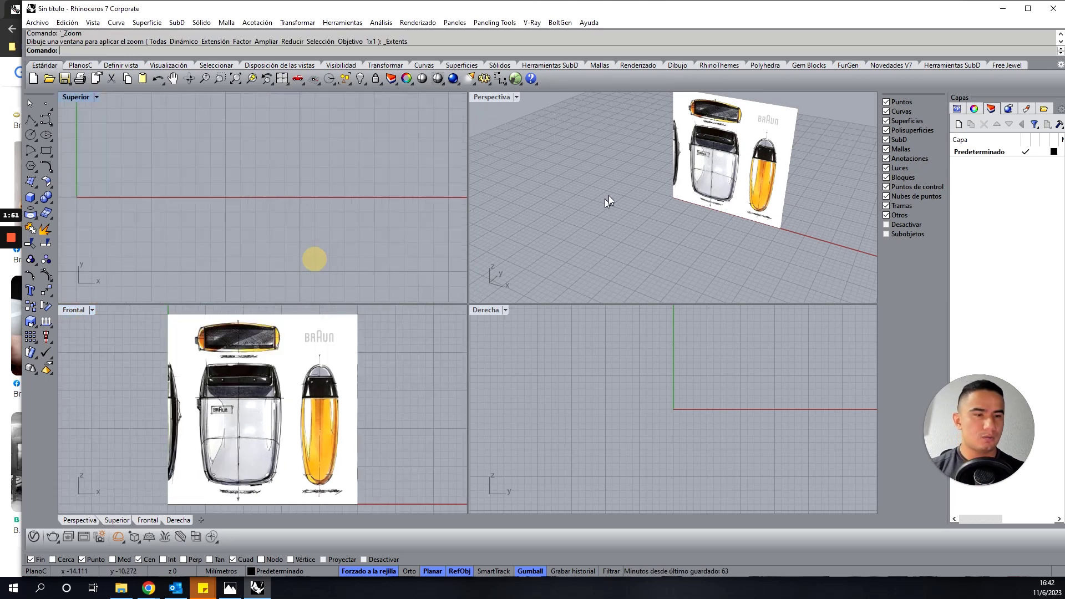
right_click(609, 197)
right_click(645, 367)
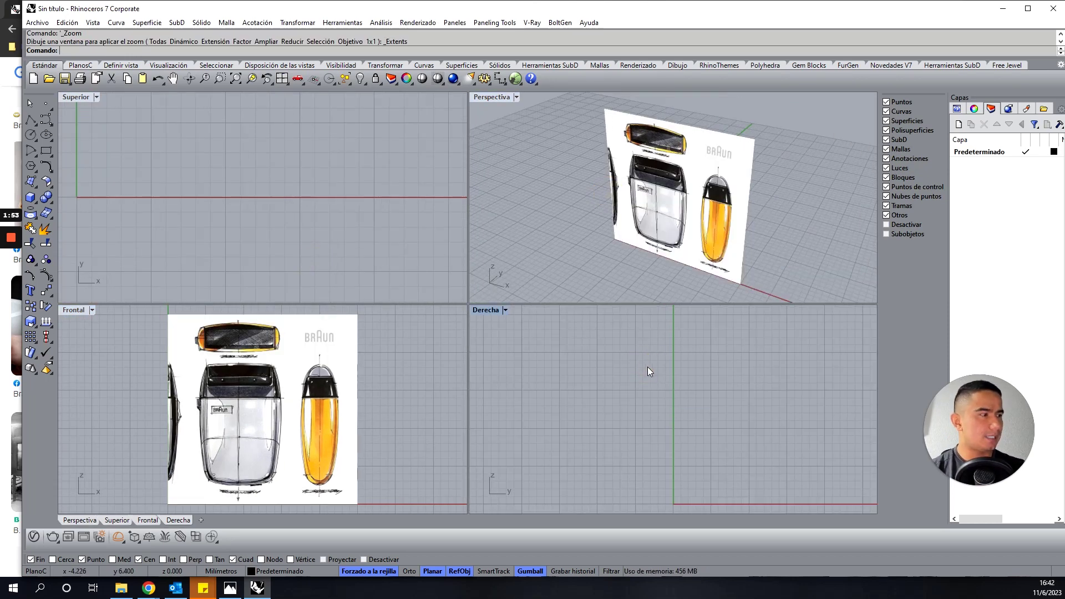
Select the picture plane and display its 0D1 image material in the Properties panel
left_click(659, 187)
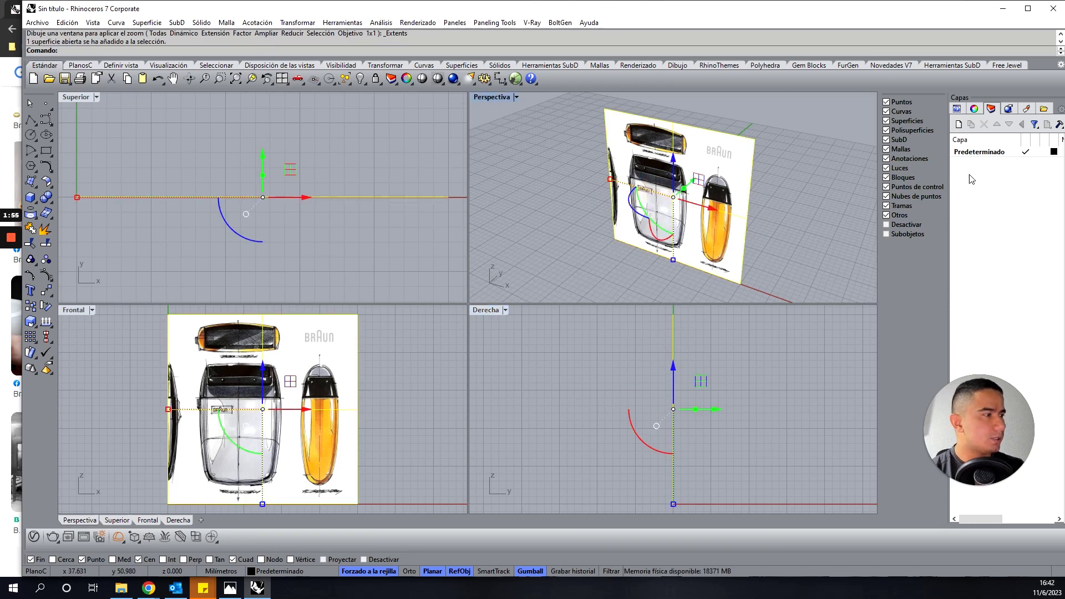
left_click(1008, 108)
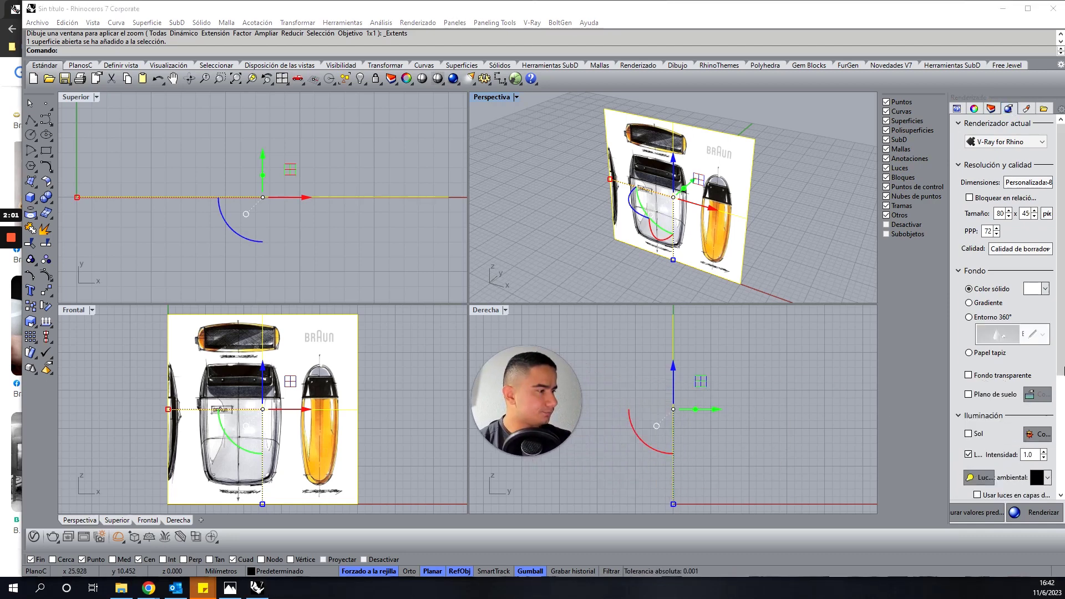
scroll(1016, 355, "down", 3)
scroll(1012, 368, "down", 2)
scroll(1006, 399, "down", 2)
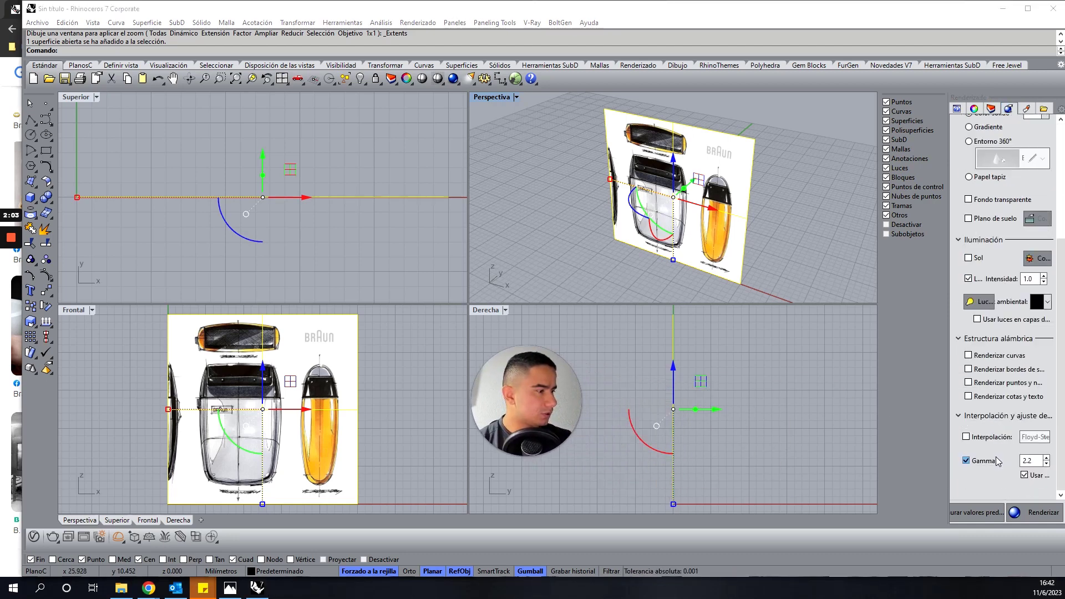
scroll(995, 455, "up", 4)
scroll(992, 444, "up", 3)
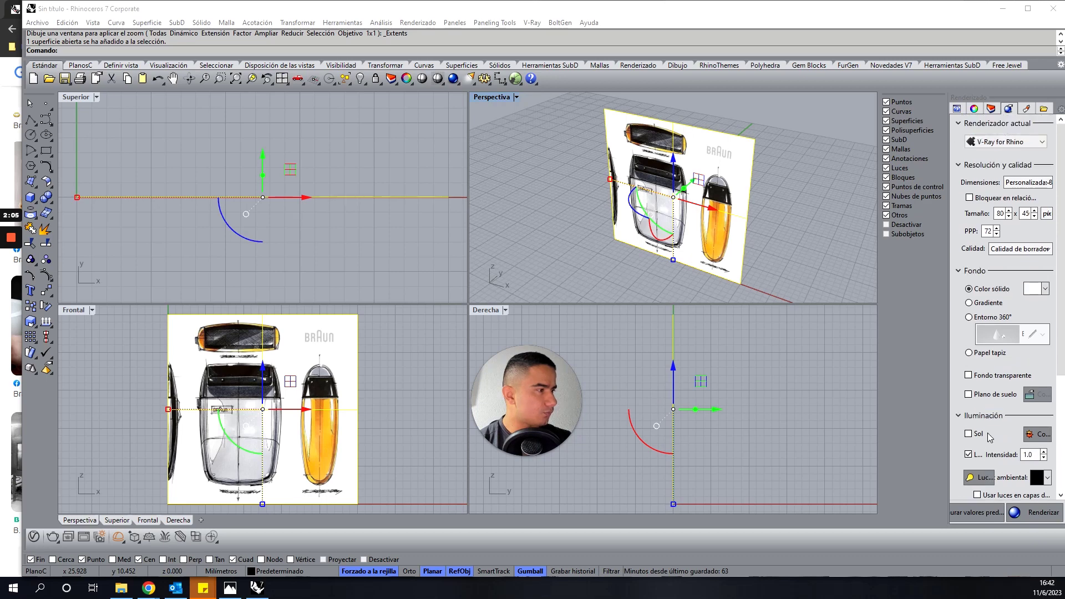
left_click(974, 109)
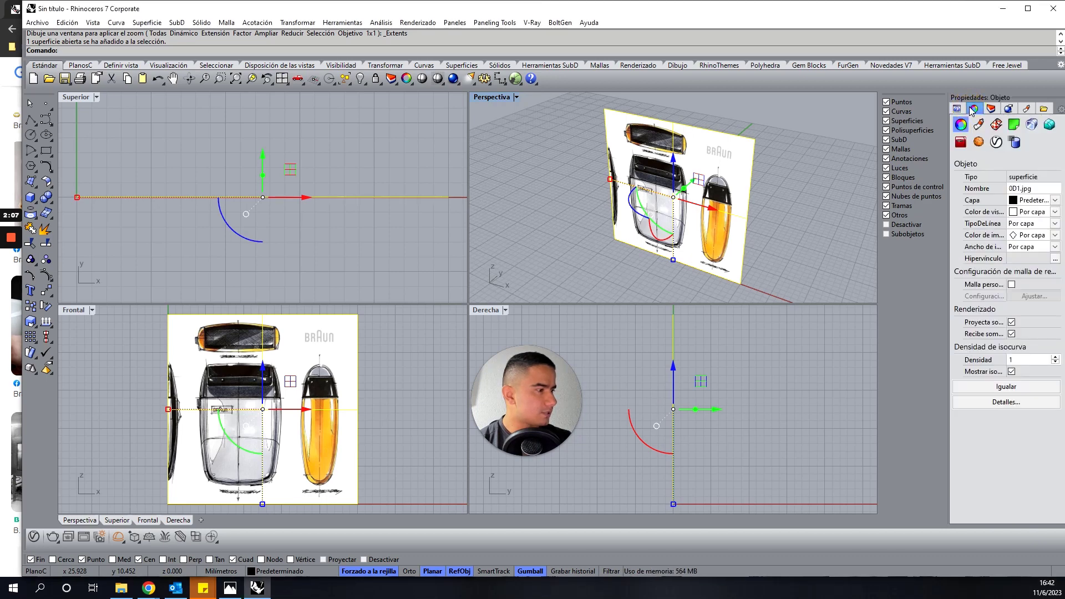
left_click(1026, 109)
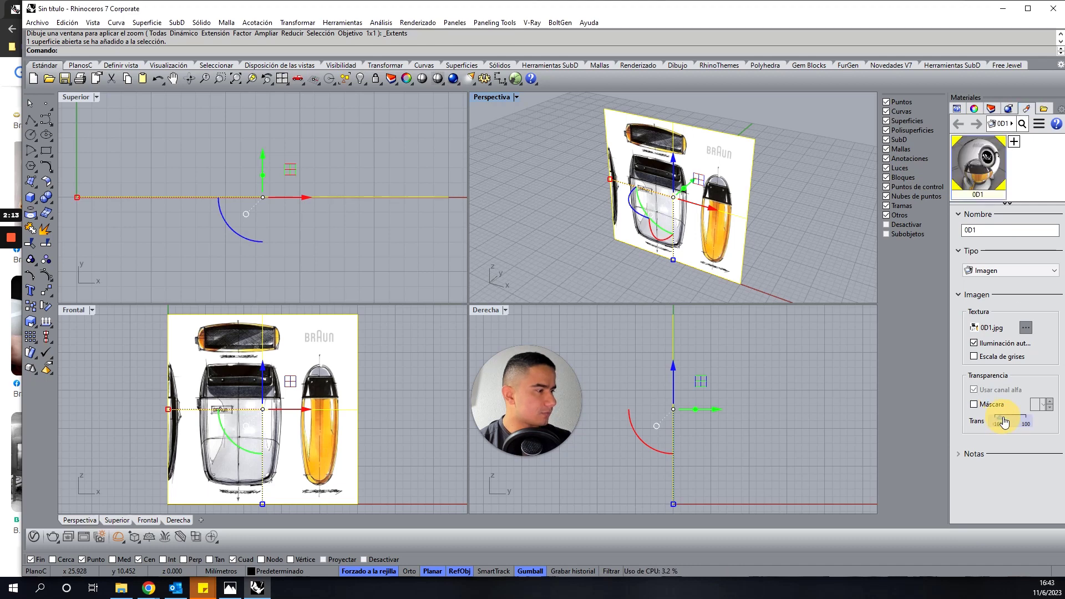
Set the sketch image transparency to 50% and deselect the picture
left_click_drag(996, 423, 1018, 423)
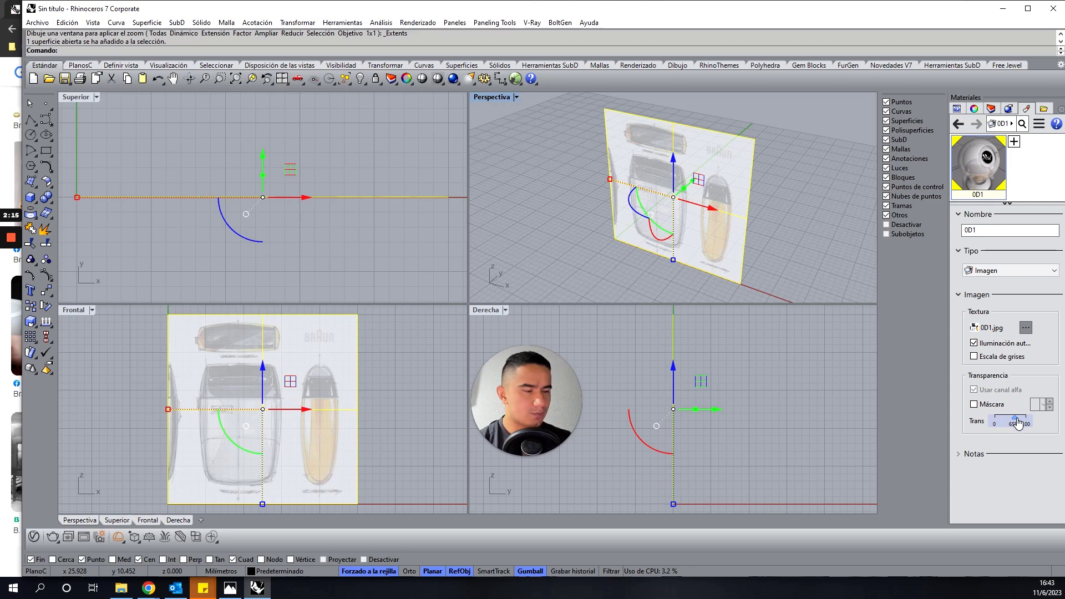
double_click(1013, 428)
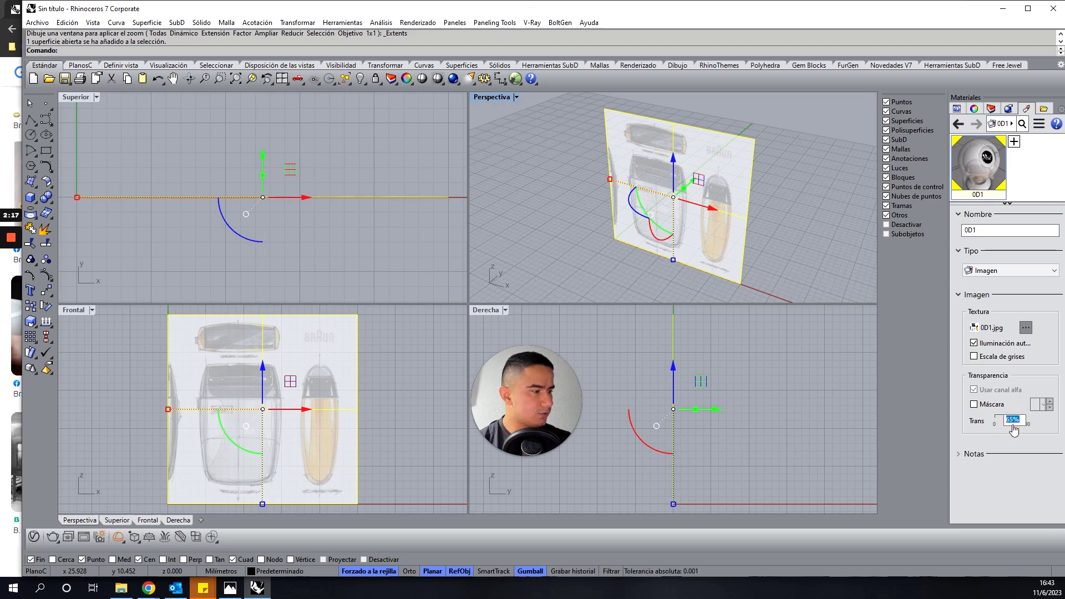
type("60")
key("Return")
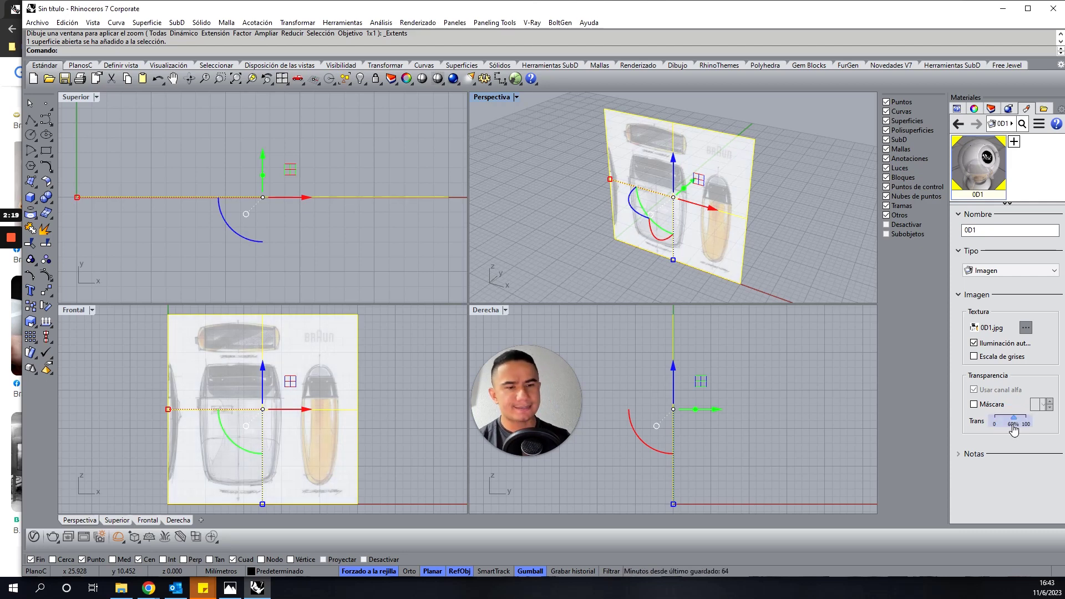
double_click(1012, 424)
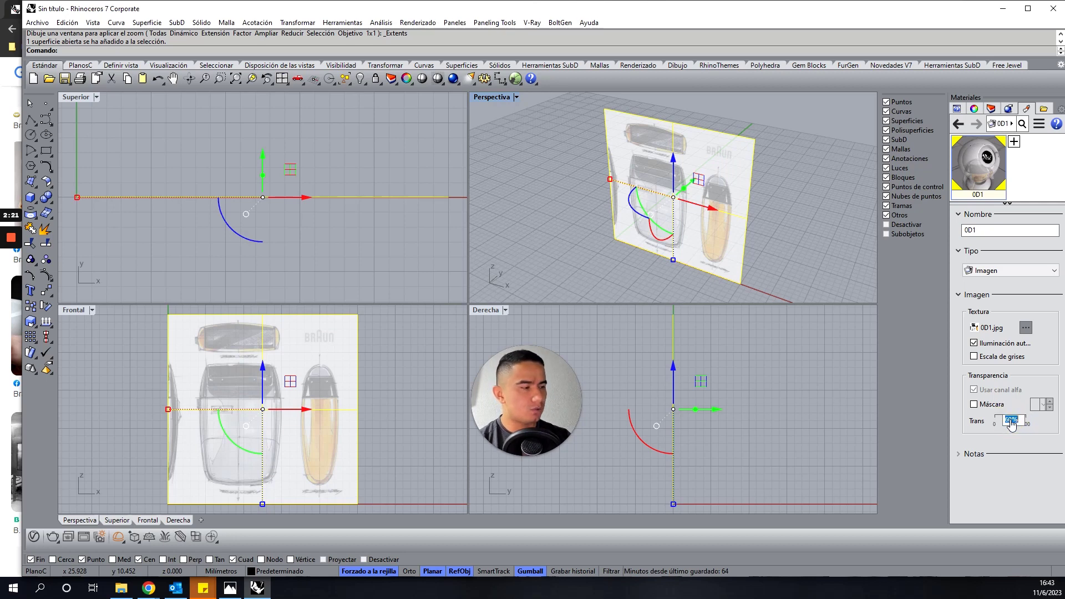
type("50")
key("Return")
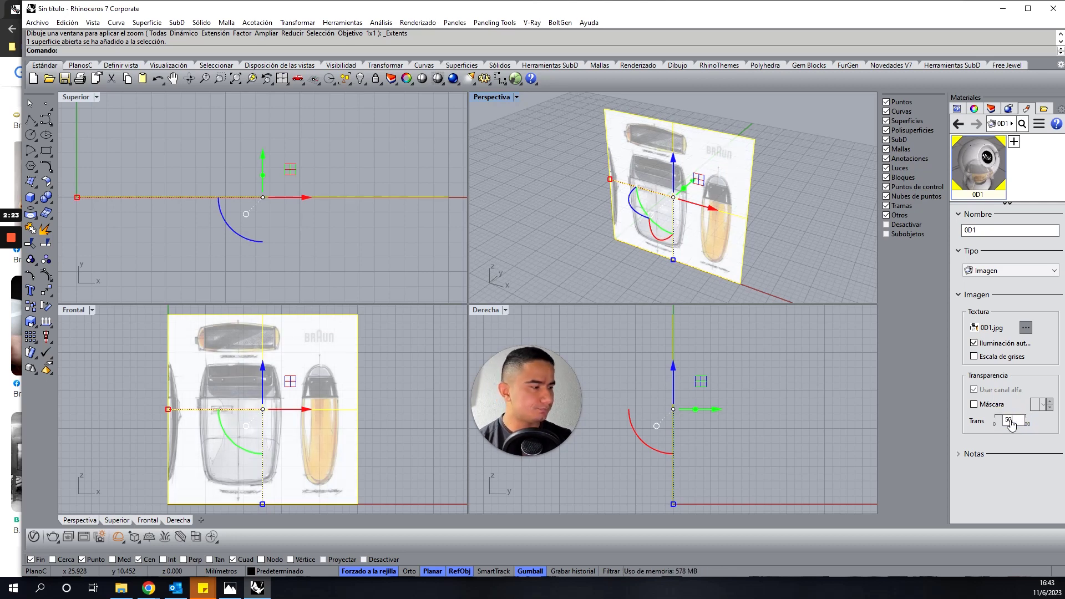
left_click(395, 415)
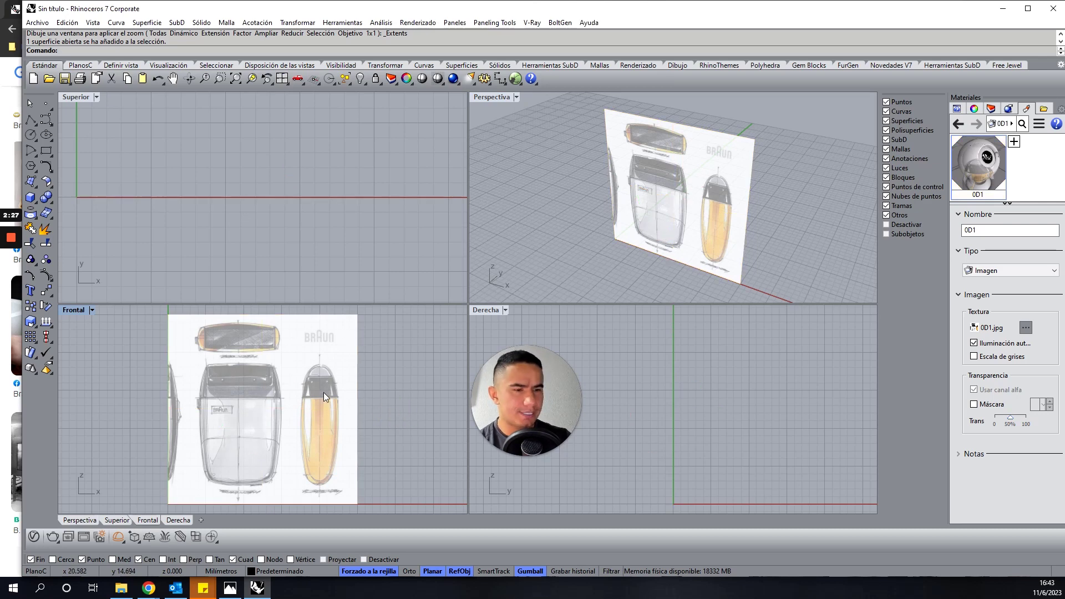
Add a new layer in the Layers panel, closing the help page opened by mistake
left_click(991, 110)
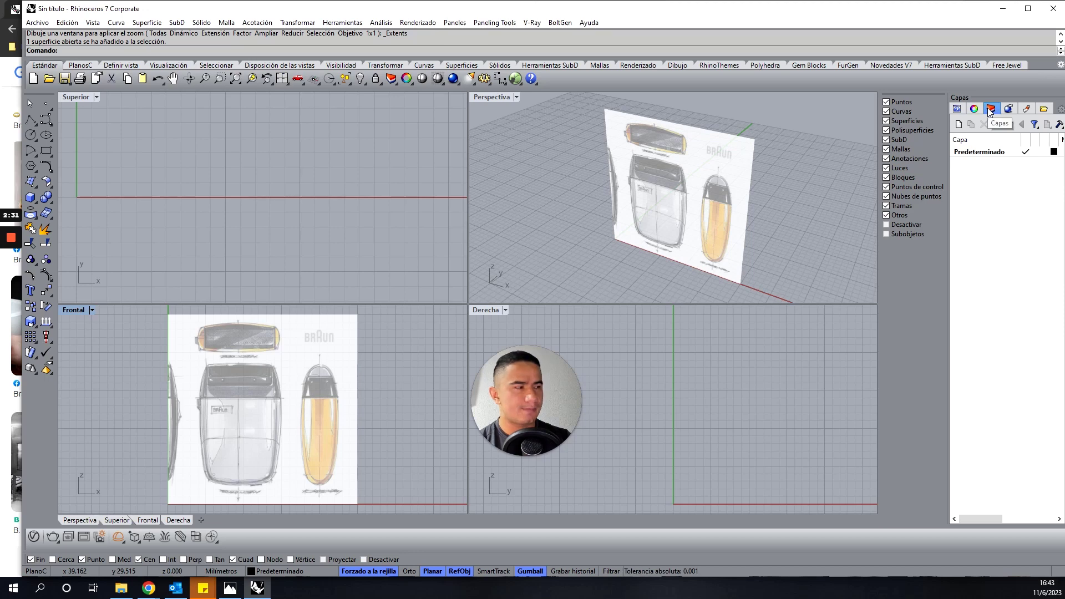
right_click(1003, 213)
left_click(1002, 218)
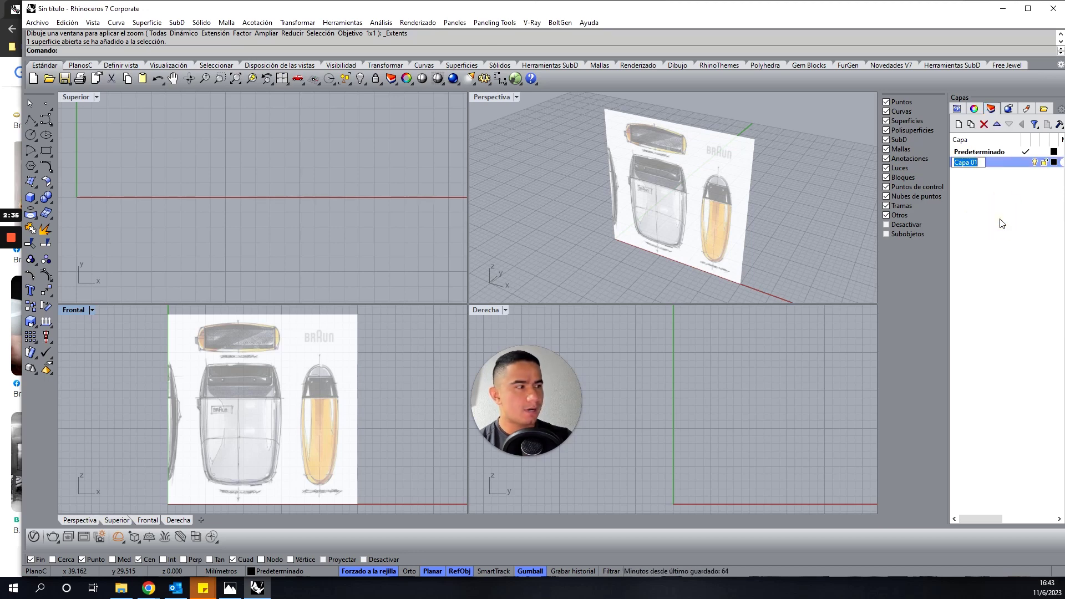
key("BackSpace")
type("IMAGNE")
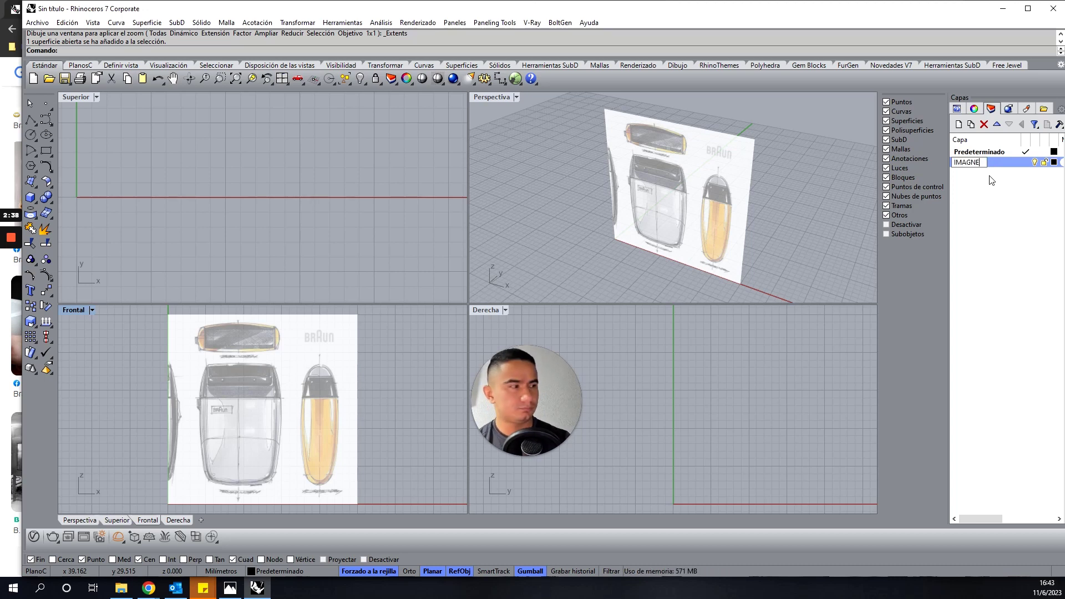
key("Return")
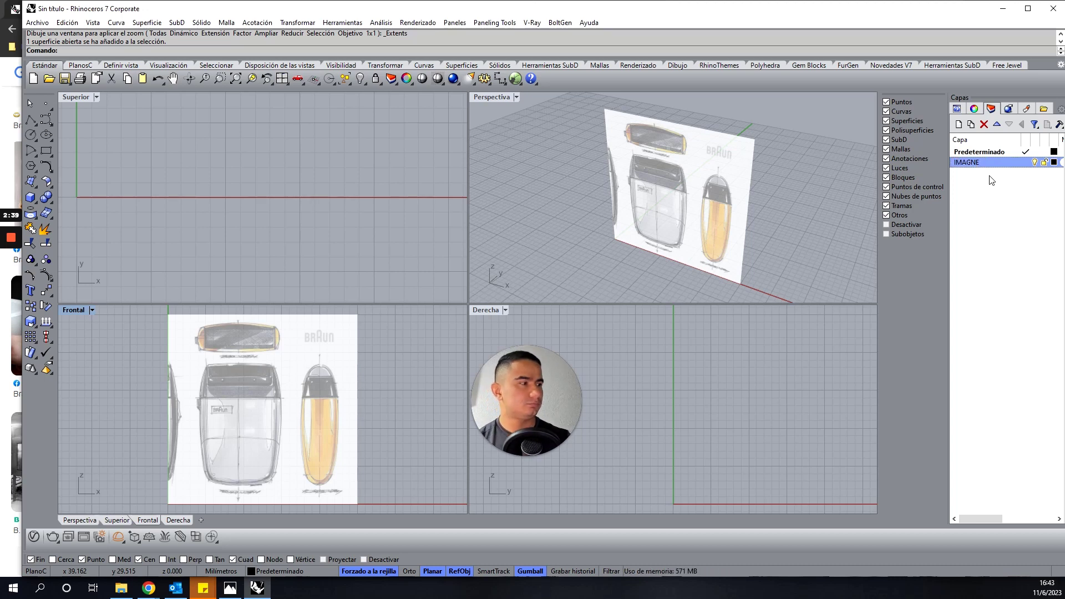
key("F1")
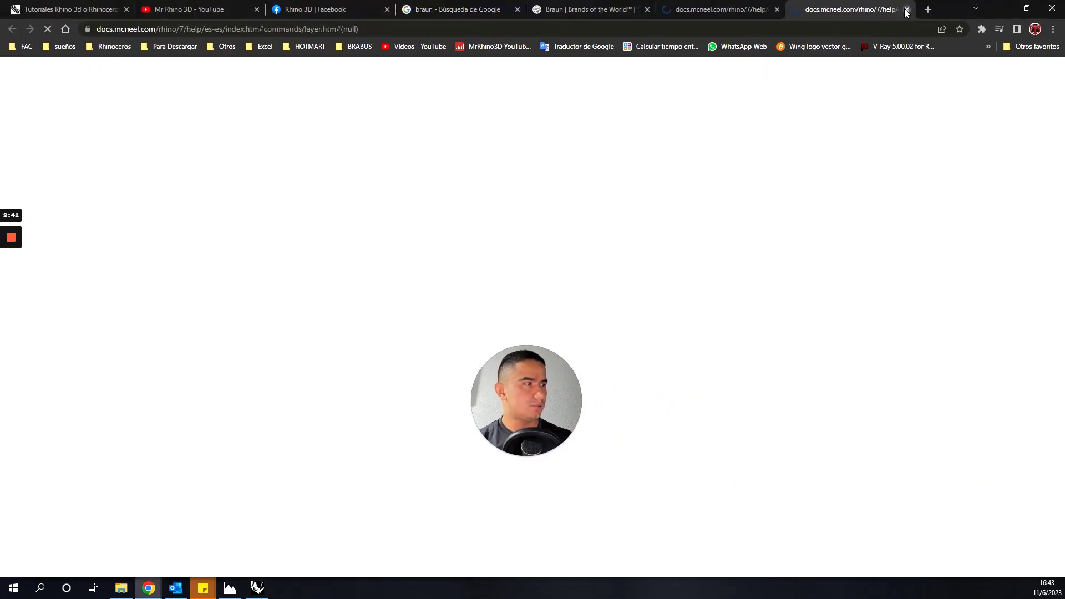
left_click(906, 10)
left_click(794, 10)
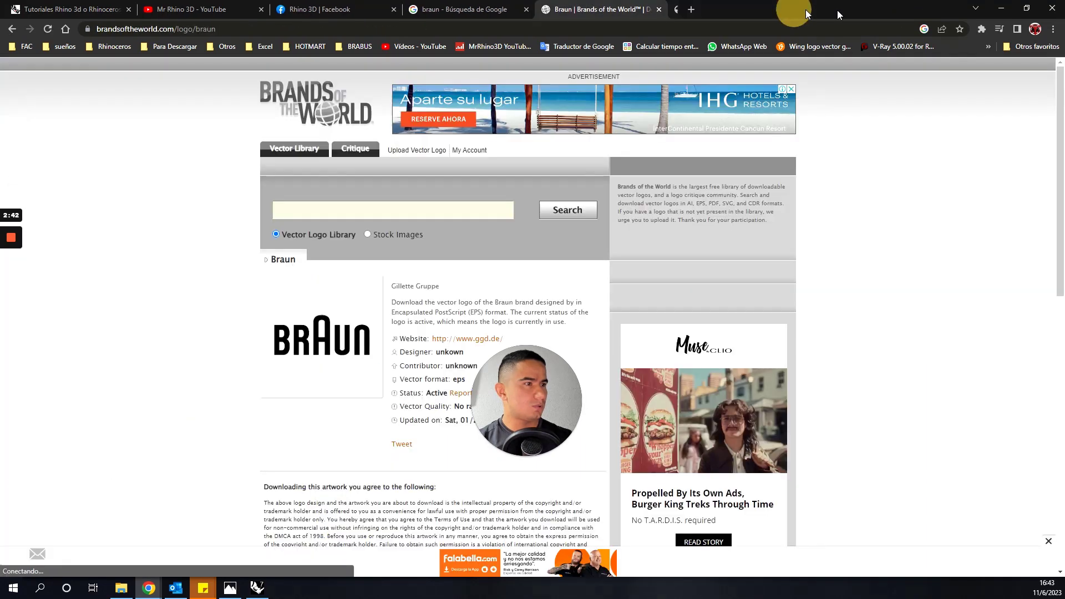
left_click(998, 8)
Correct the layer name from IMAGNE to IMAGEN and select the sketch picture
left_click(979, 163)
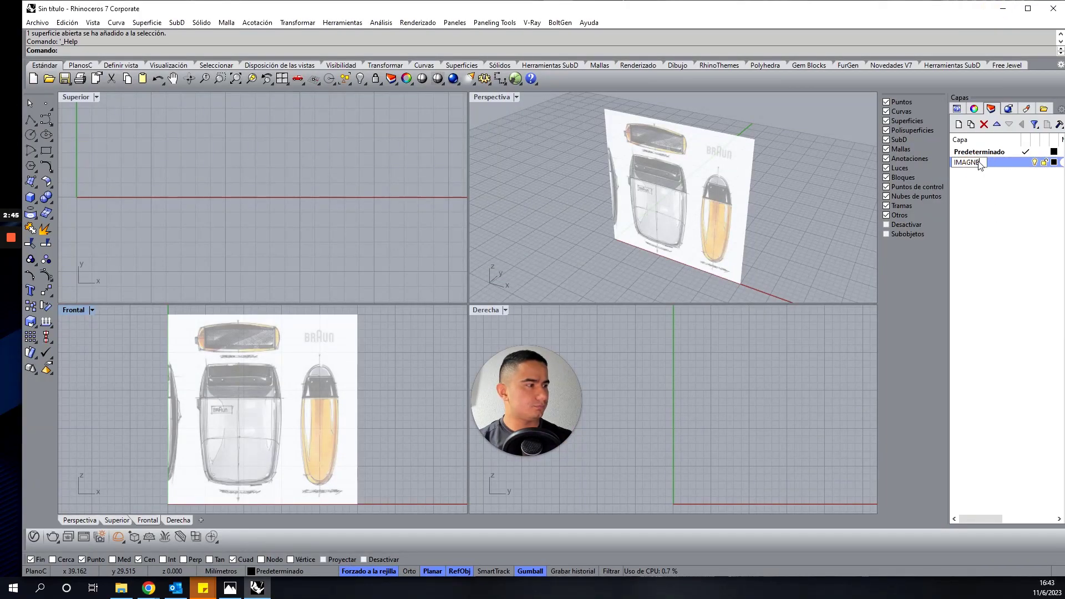
key("BackSpace")
key("BackSpace")
key("BackSpace")
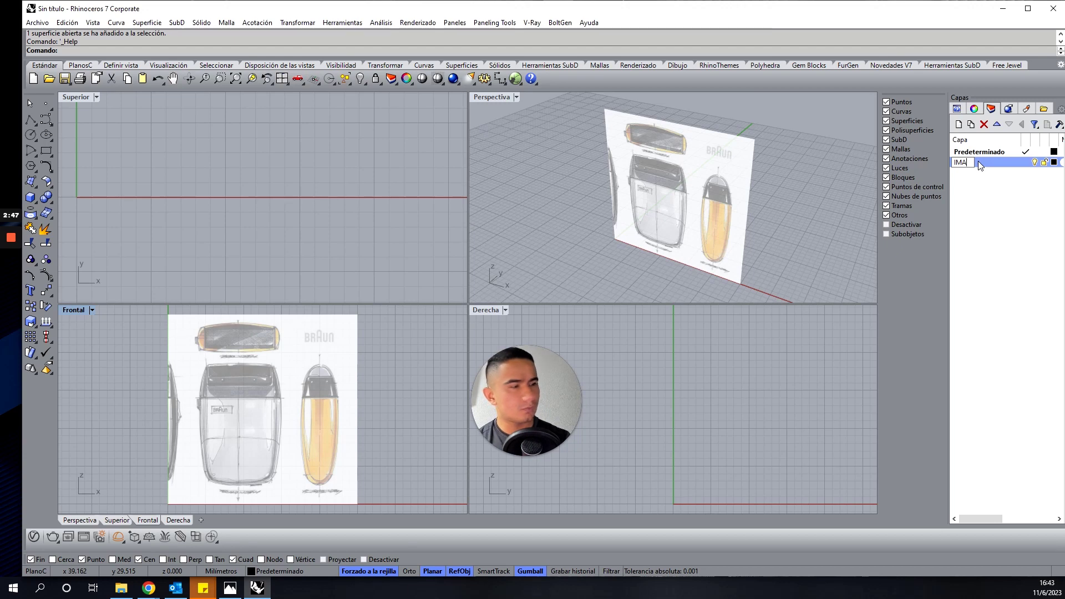
type("GEN")
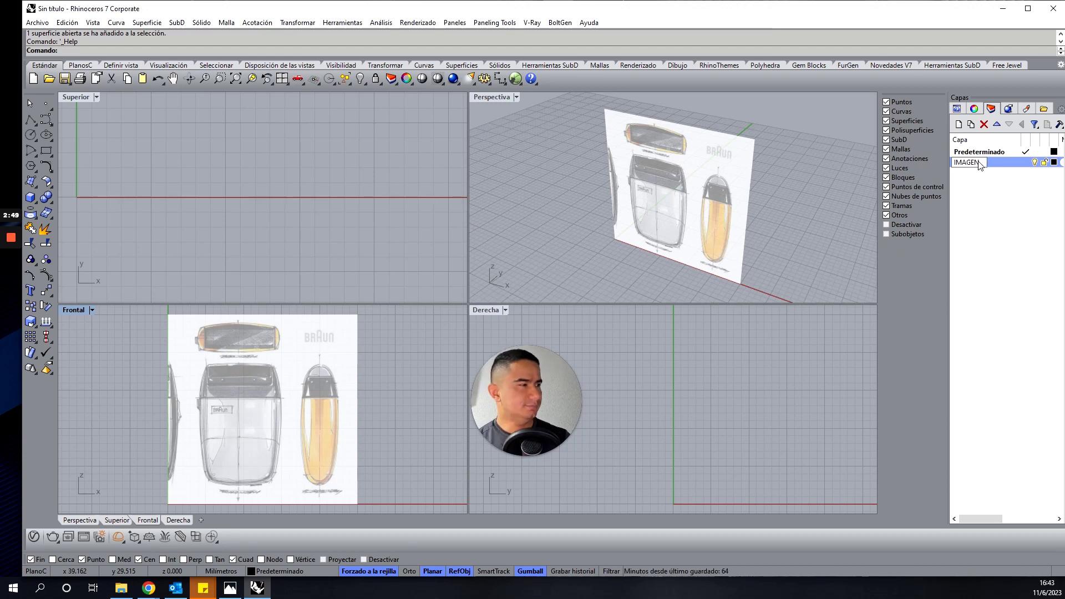
key("Return")
left_click(671, 265)
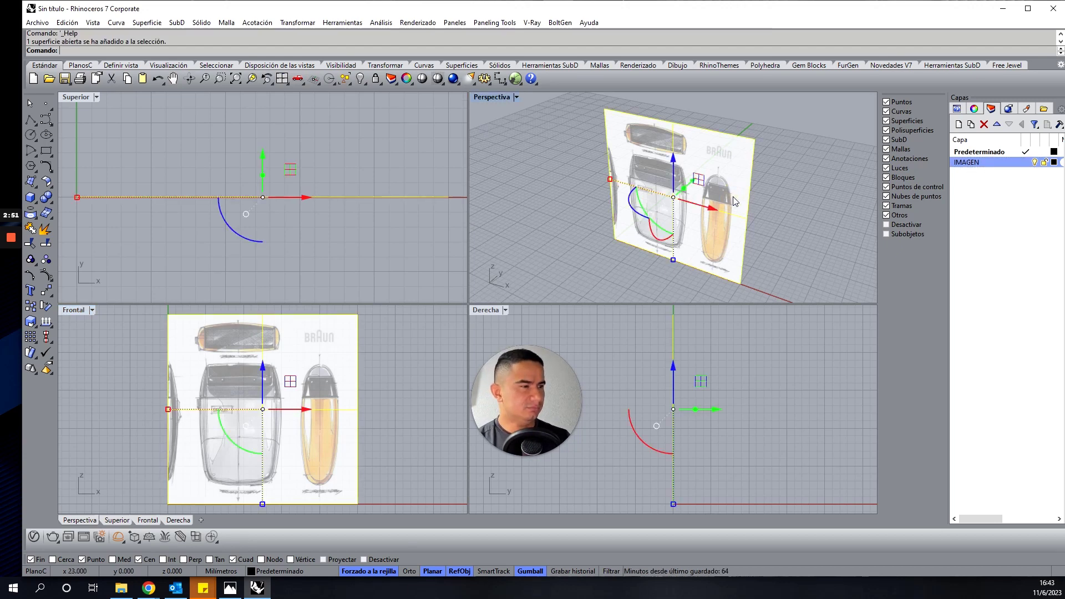
Move the sketch picture plane onto the IMAGEN layer
right_click(965, 162)
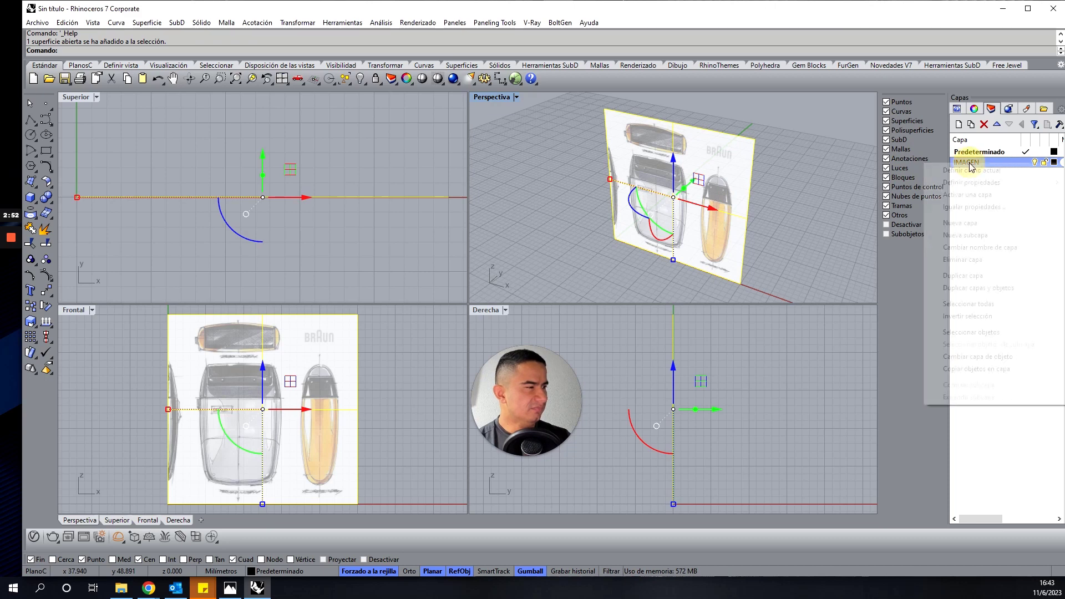
left_click(979, 356)
right_click_drag(693, 233, 793, 203)
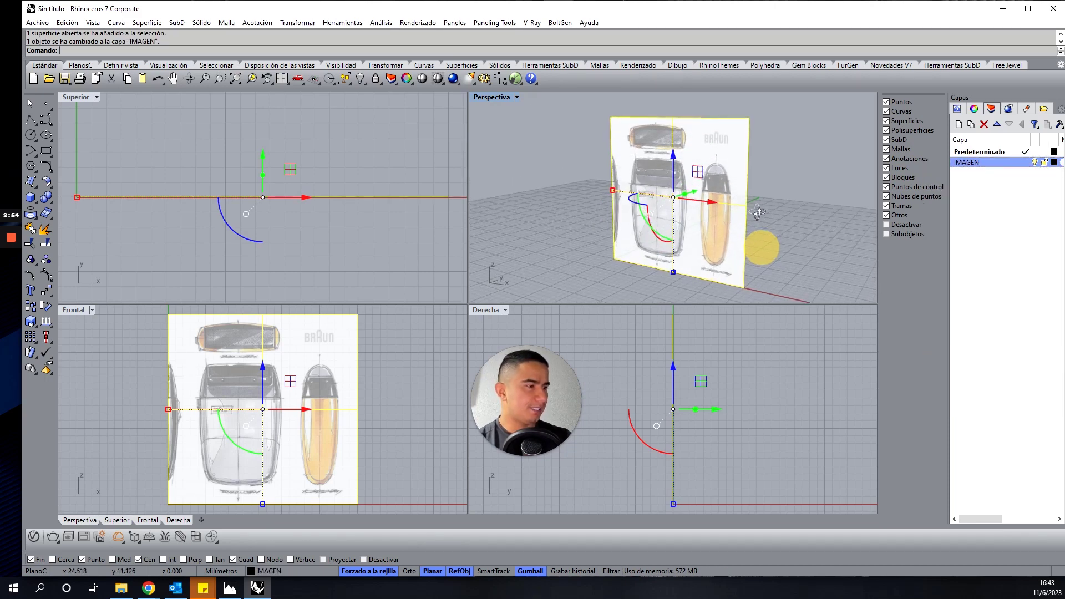
left_click(794, 204)
Lock the IMAGEN layer so the sketch picture stays fixed
left_click(979, 166)
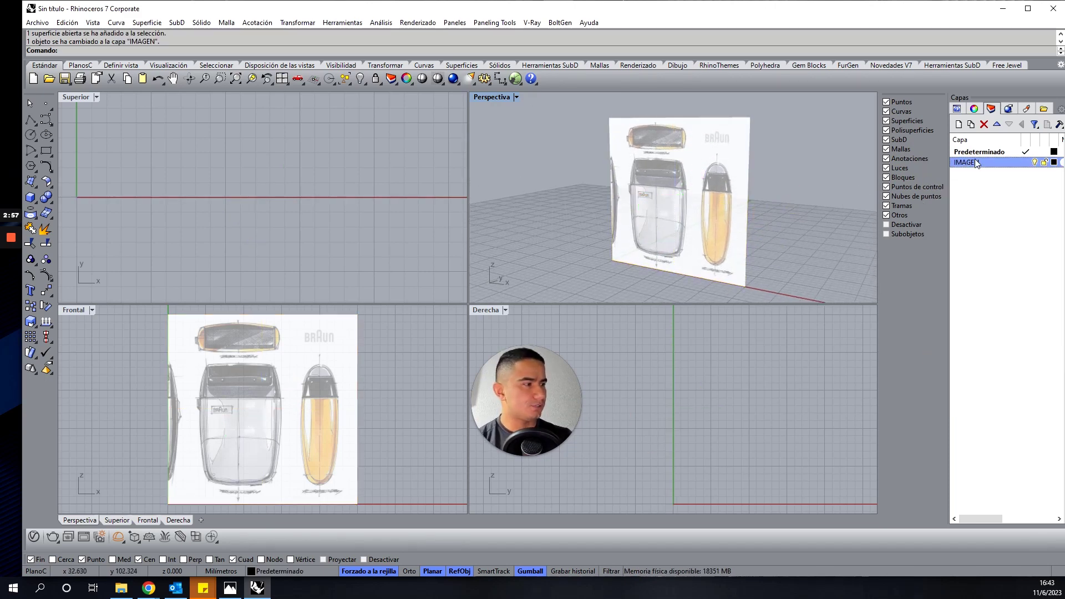
right_click(980, 166)
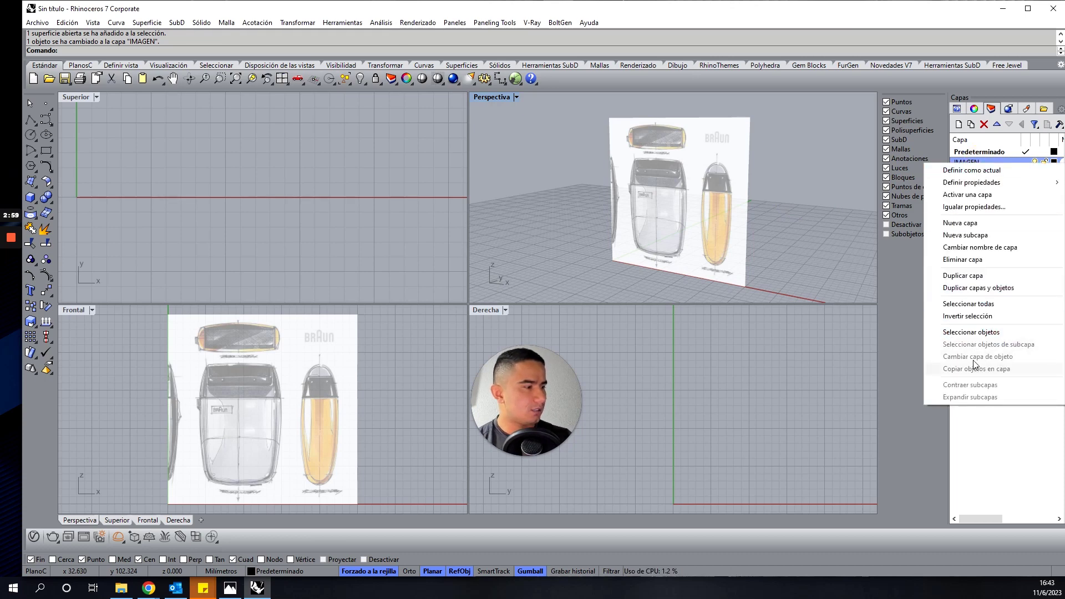
left_click(807, 225)
left_click(679, 194)
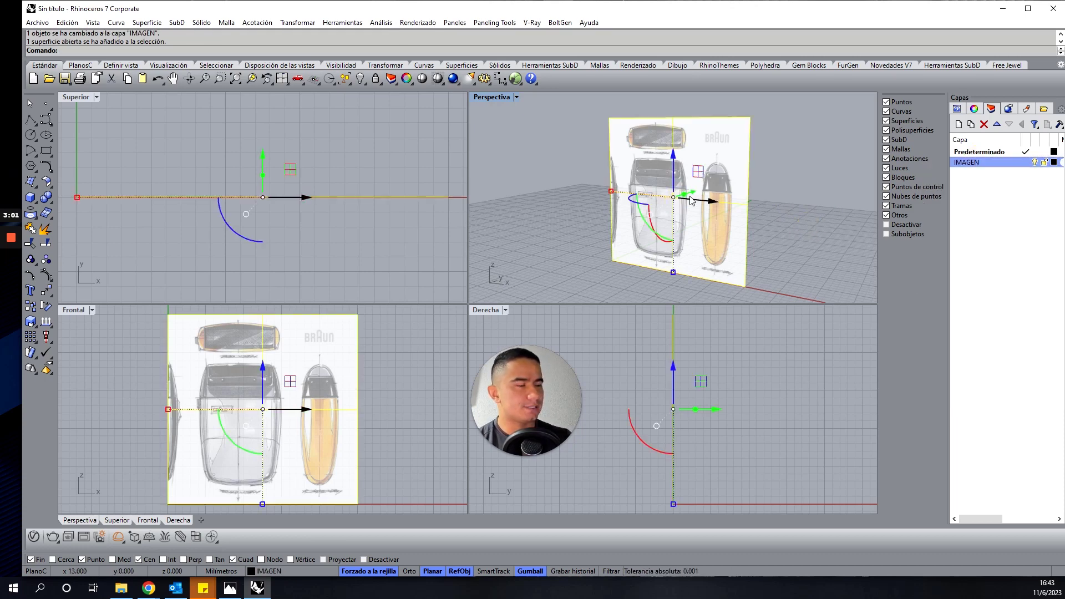
left_click(1043, 162)
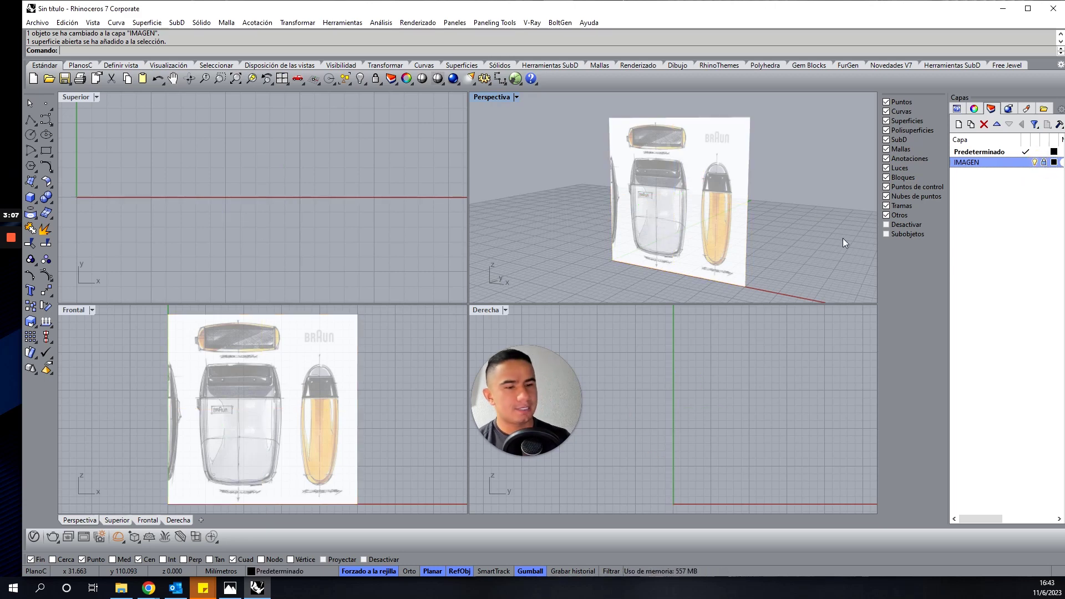
left_click(204, 407)
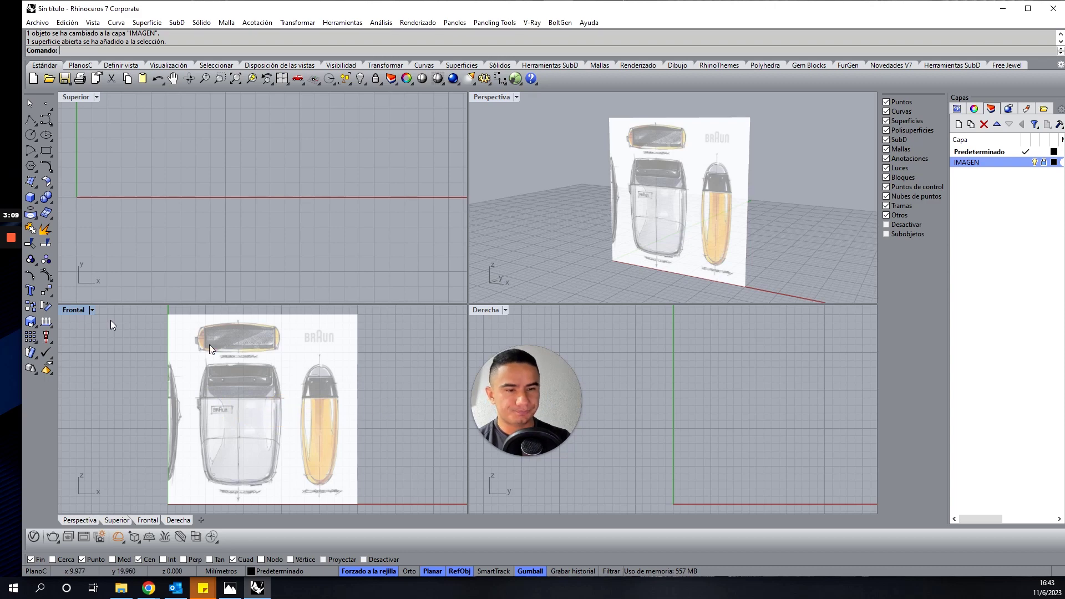
Maximize the Front view framed on the shaver sketch and show the Solid ellipsoid options
double_click(67, 309)
scroll(505, 322, "up", 2)
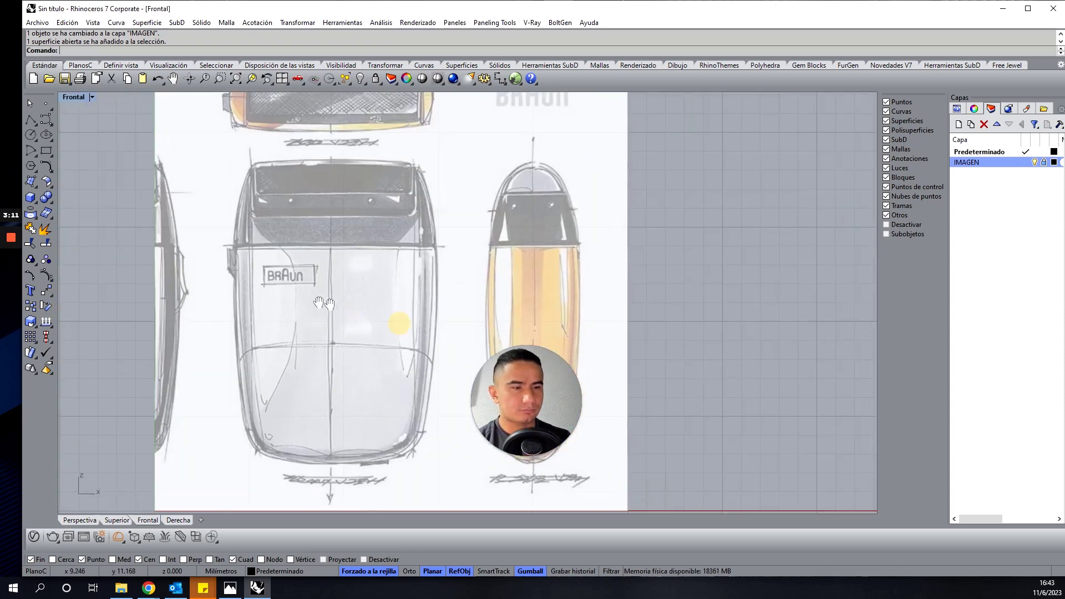
right_click_drag(399, 316, 343, 280)
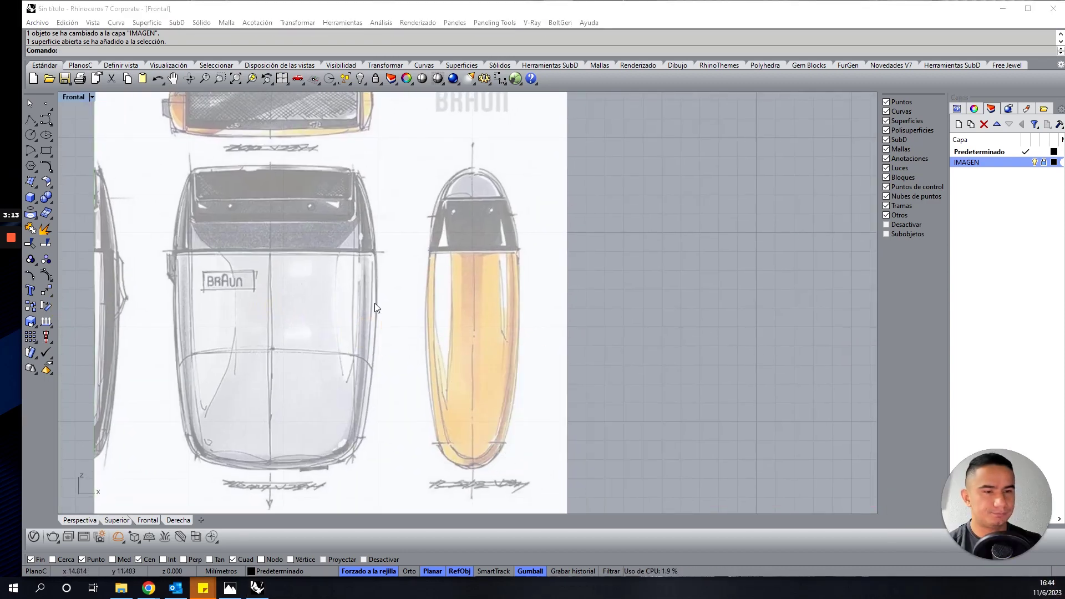
right_click_drag(377, 312, 431, 301)
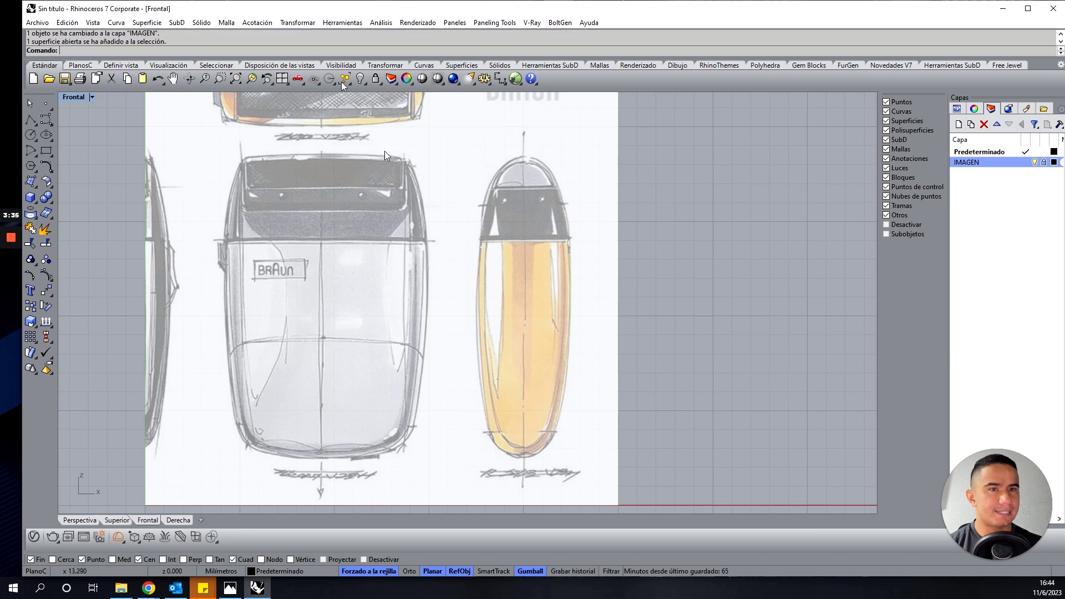
left_click(208, 25)
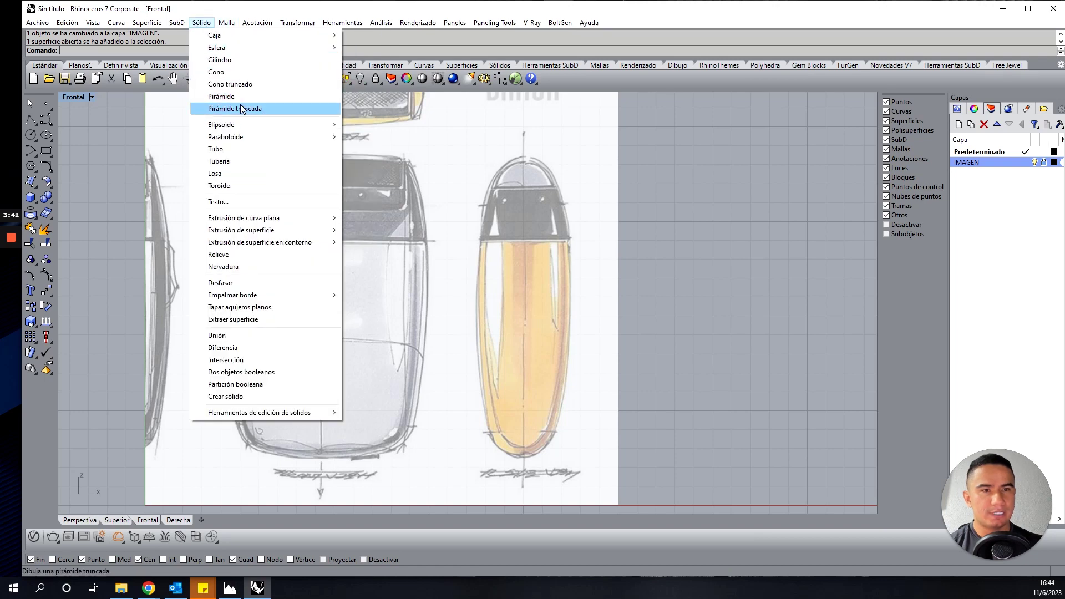
mouse_move(221, 125)
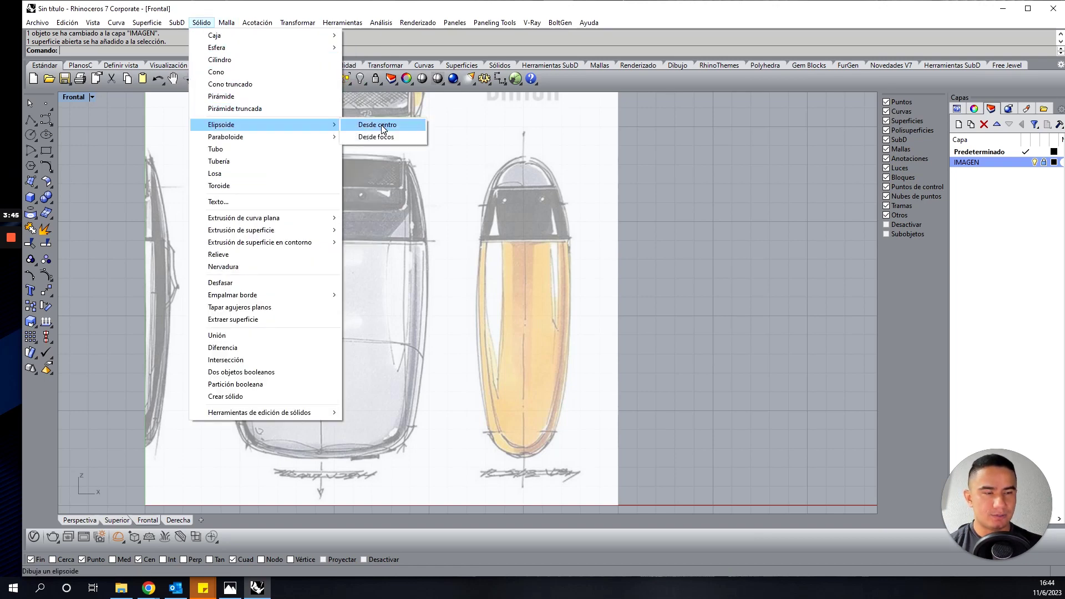
Draw an ellipsoid from centre over the side profile, with grid snap off, back in four viewports
left_click(383, 129)
left_click(523, 315)
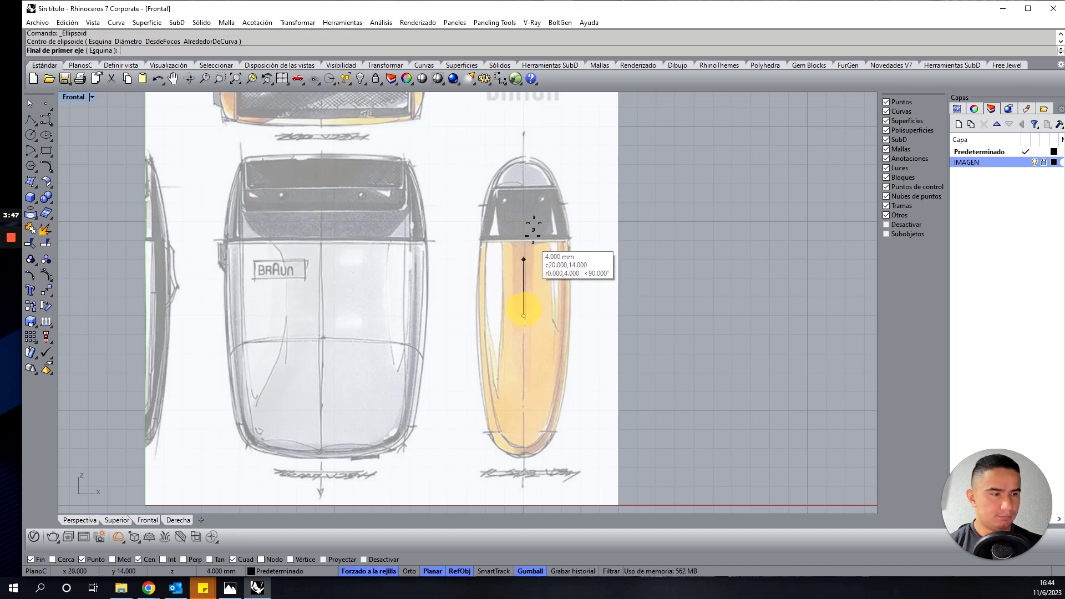
left_click(523, 165)
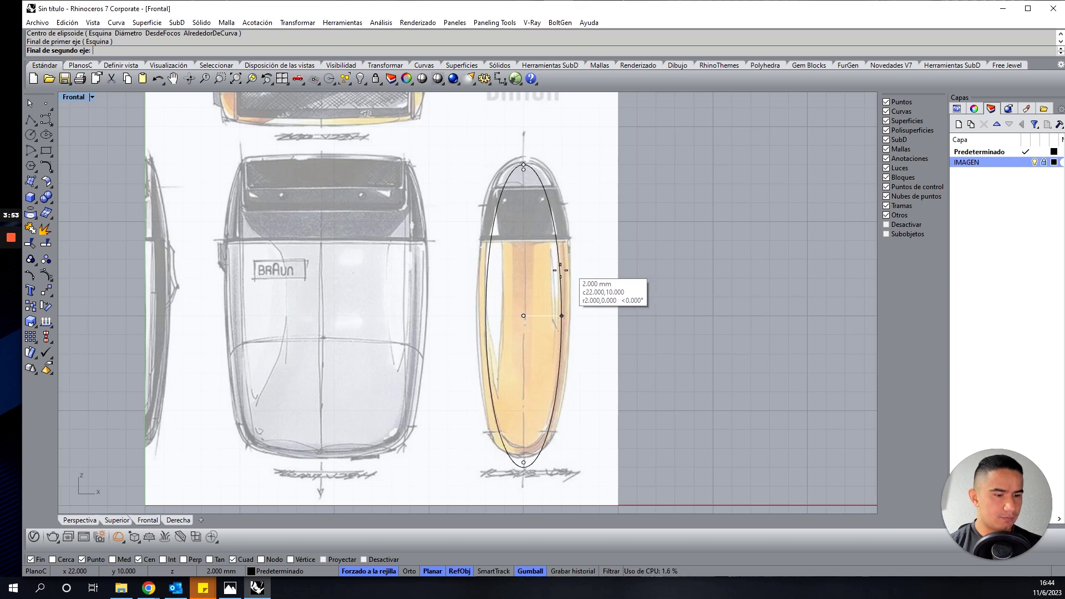
left_click(368, 570)
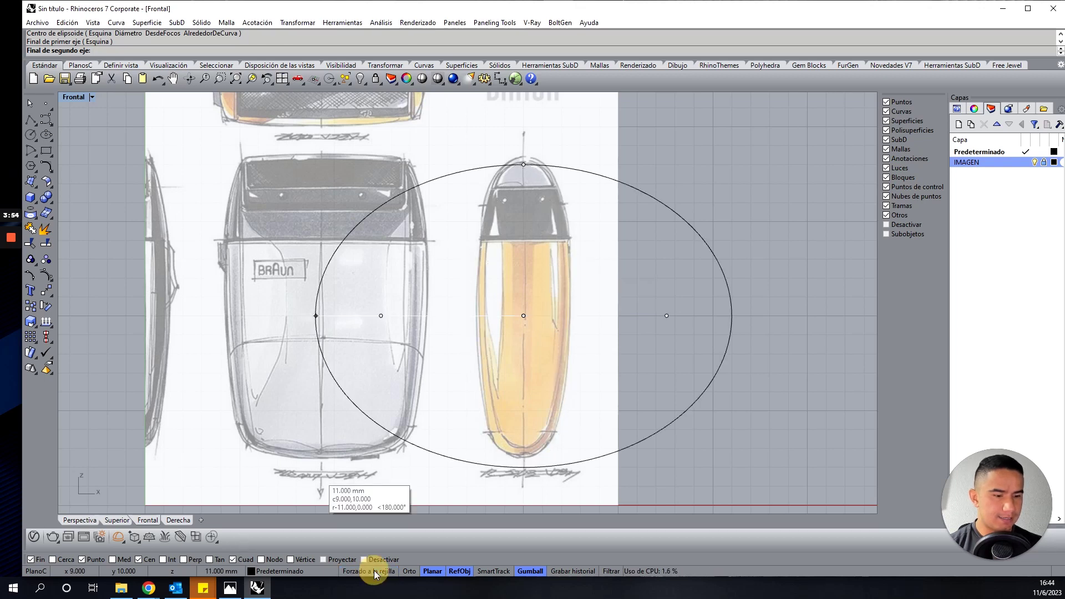
left_click(570, 364)
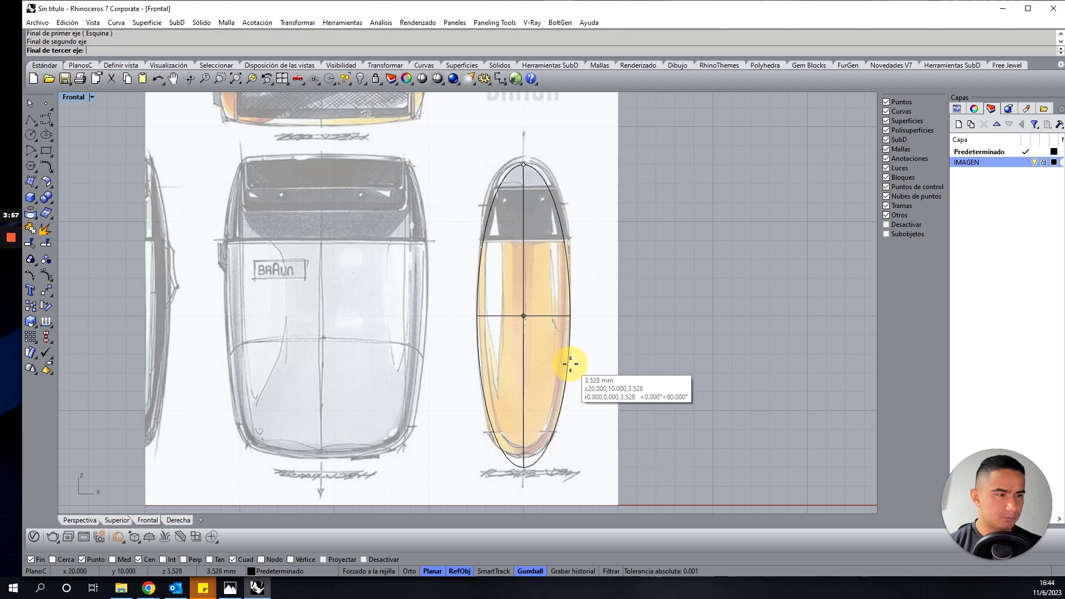
double_click(76, 98)
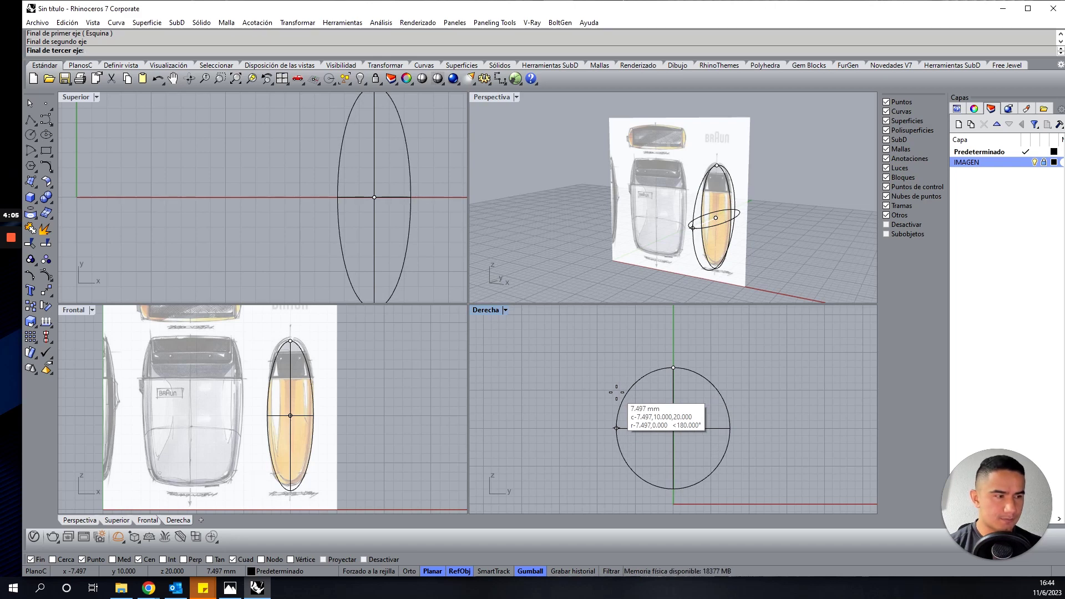
left_click(616, 392)
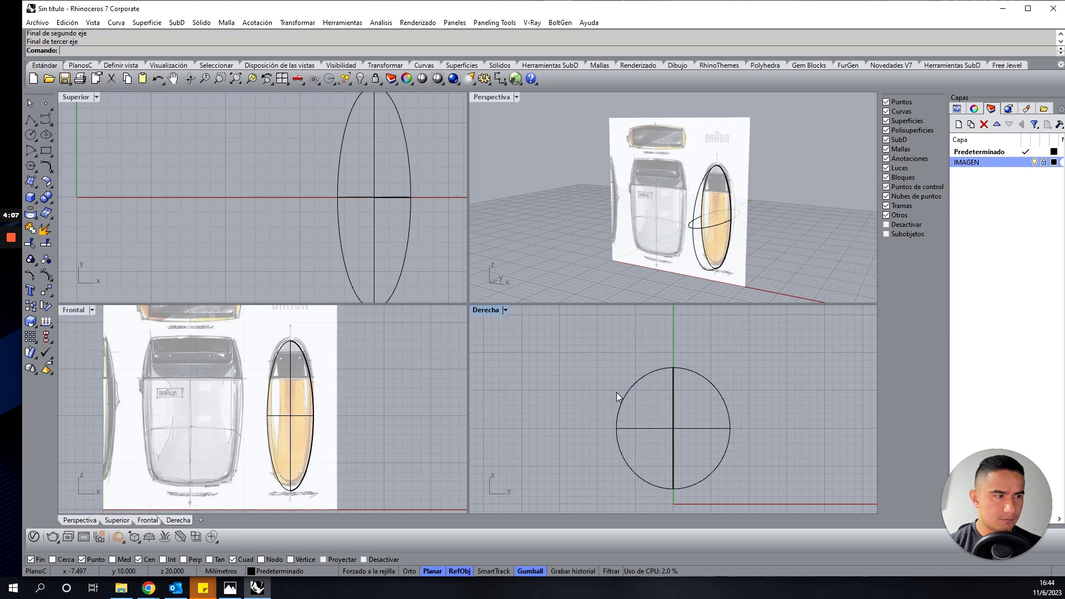
Select and delete the ellipsoid surface, then pan the Front view toward the sketch
left_click(622, 395)
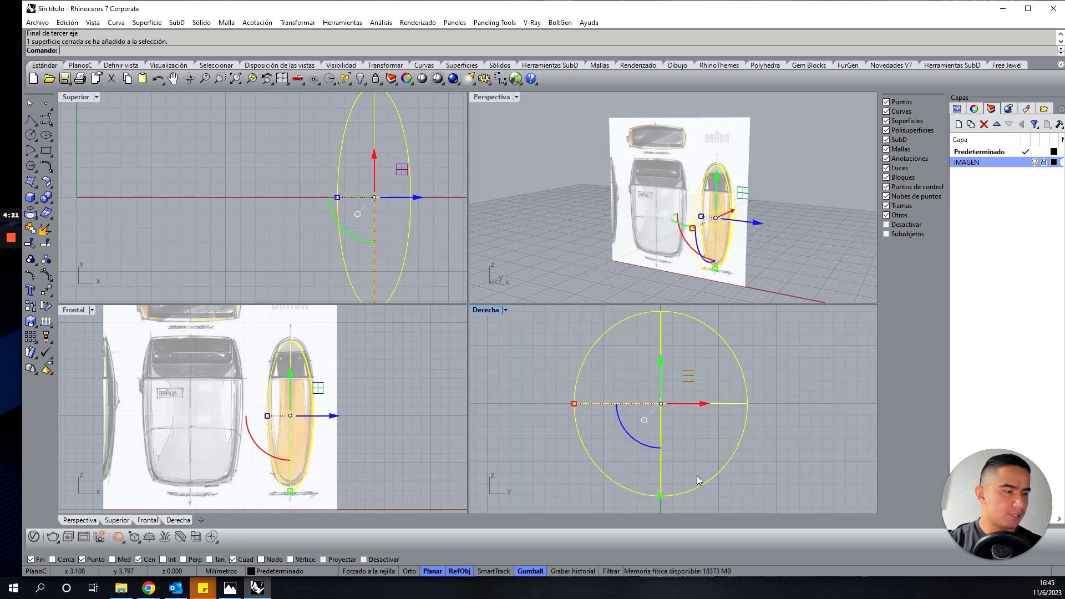
scroll(643, 399, "up", 3)
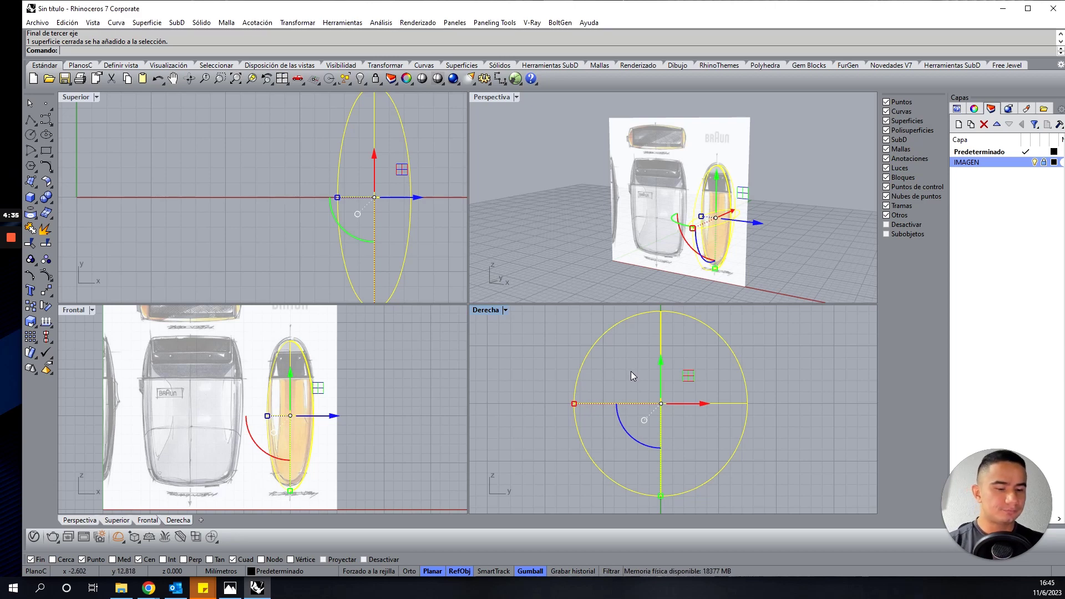
key("Delete")
right_click_drag(208, 381, 272, 371)
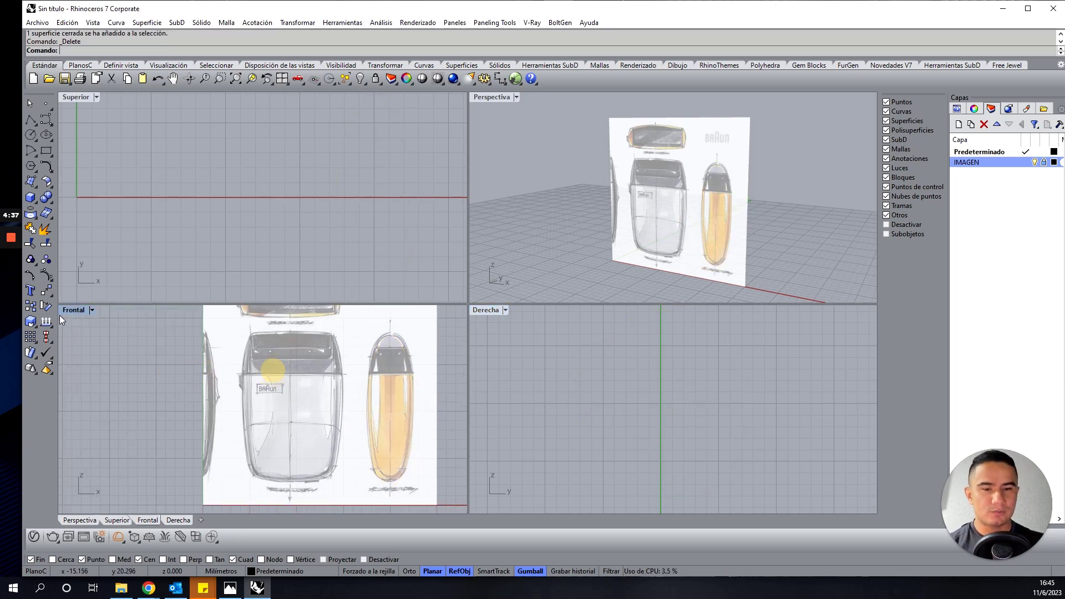
Draw a SubD ellipsoid centred on the capsule, with Ortho axes to its top, width and depth
double_click(73, 309)
right_click_drag(481, 248, 299, 255)
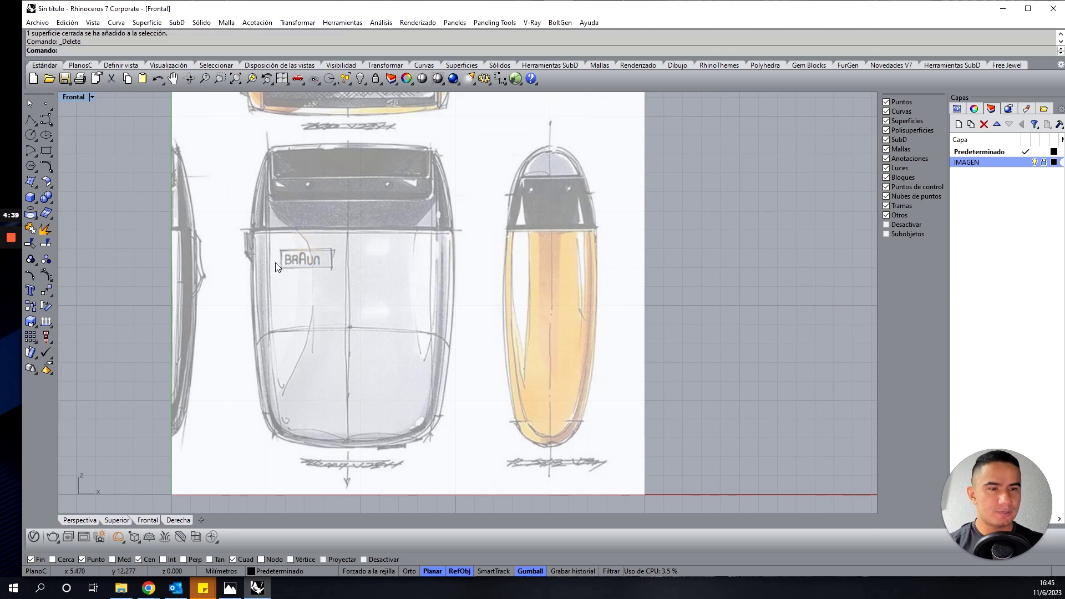
scroll(273, 272, "up", 2)
left_click(173, 23)
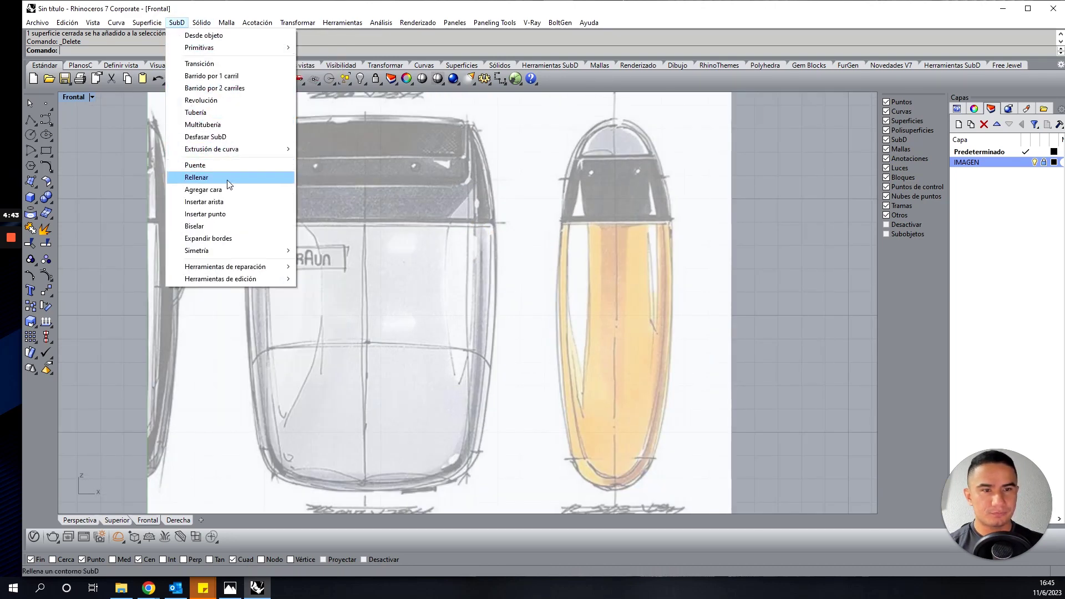
mouse_move(200, 48)
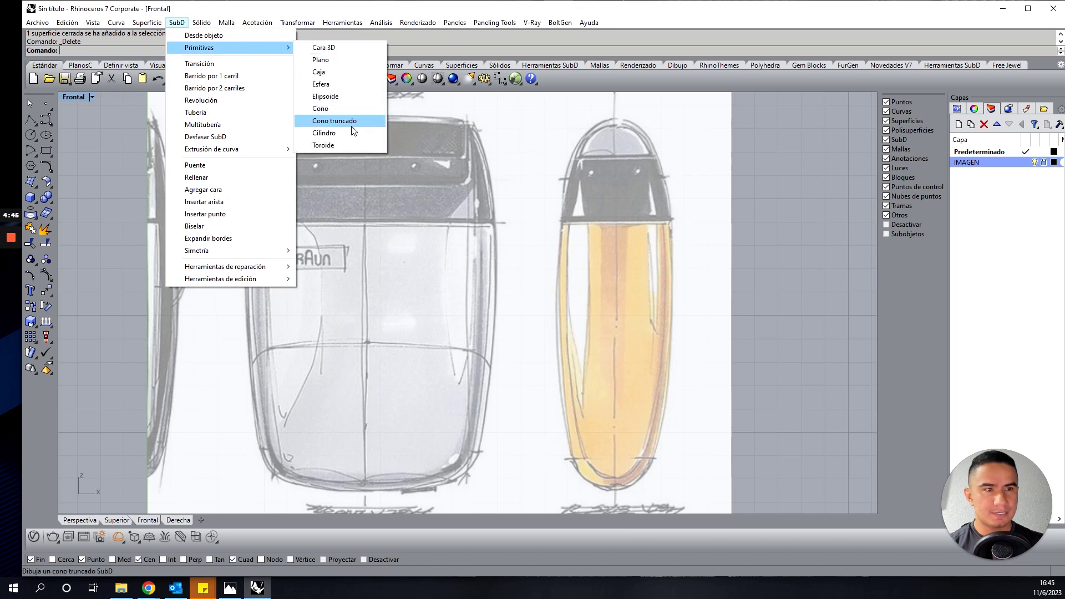
left_click(351, 97)
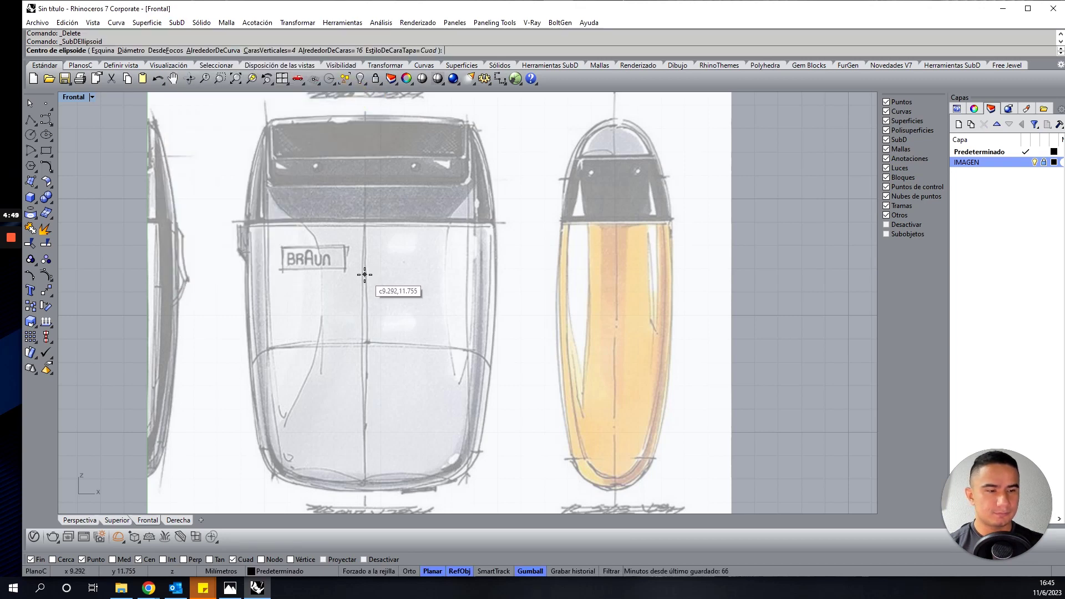
left_click(615, 297)
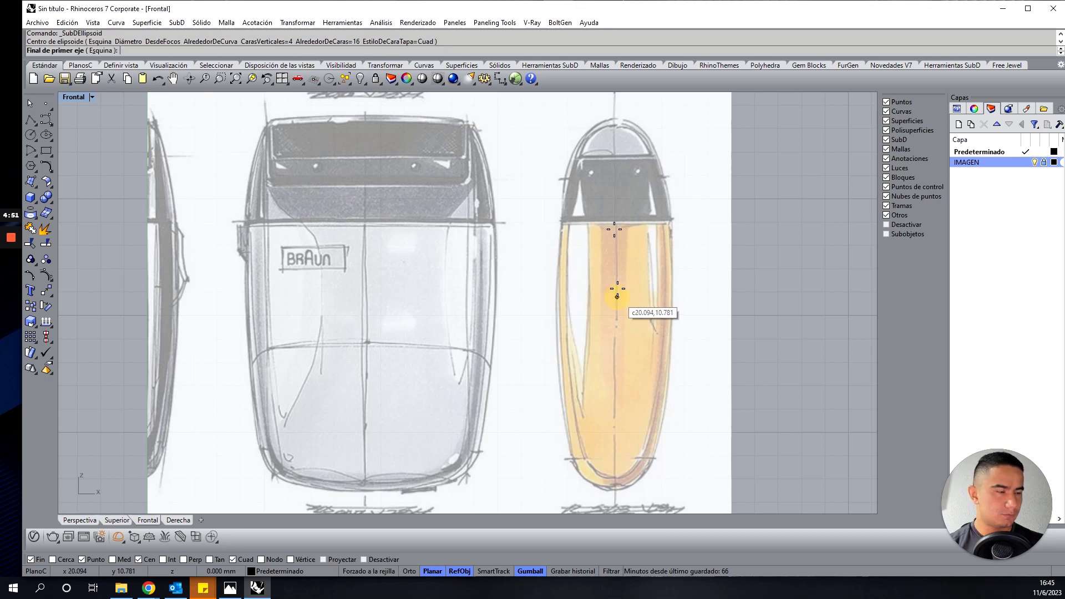
left_click(409, 572)
left_click(617, 119)
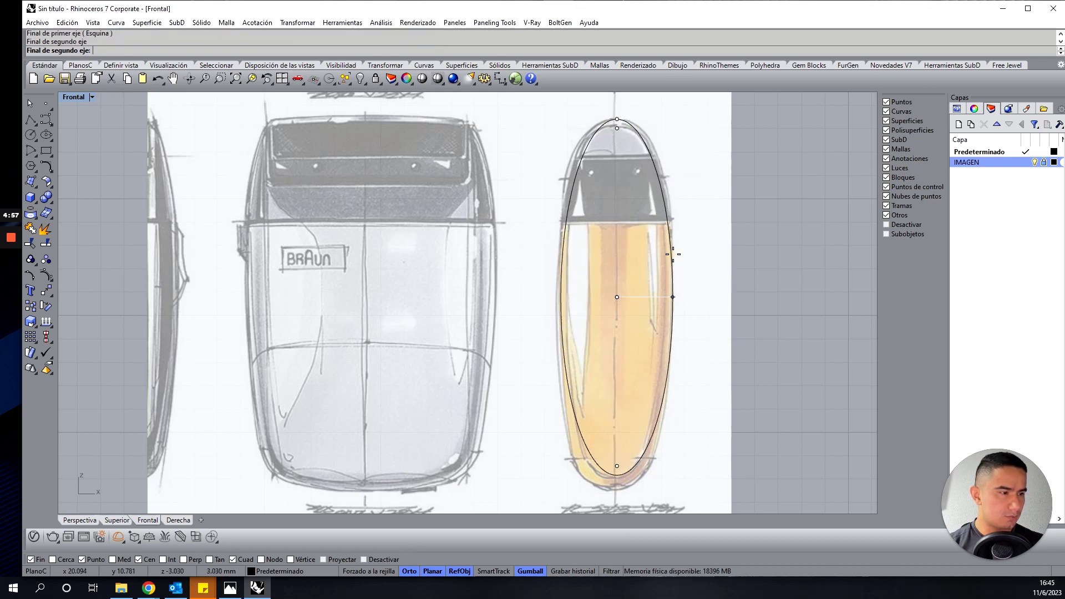
left_click(672, 254)
double_click(74, 97)
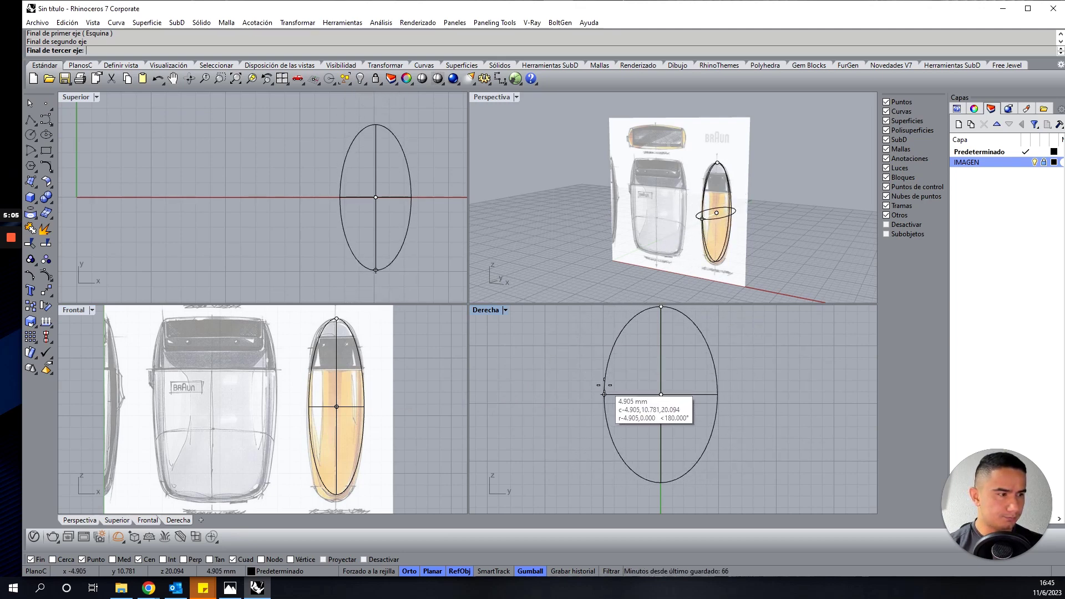
left_click(604, 392)
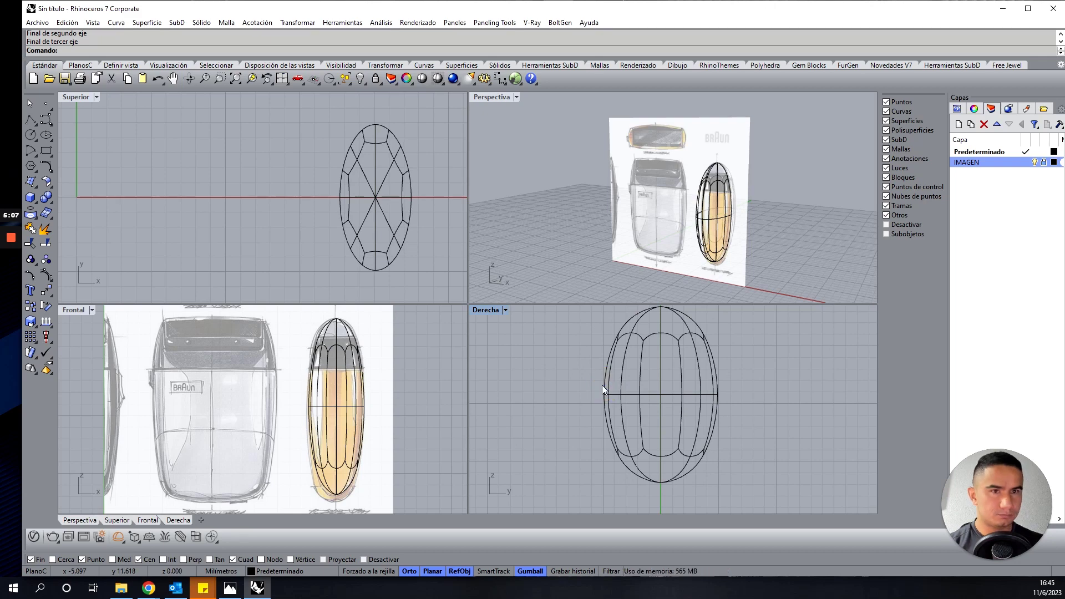
Cancel the repeated ellipsoid command, select the SubD, and maximize the Front view centred on it
right_click(532, 374)
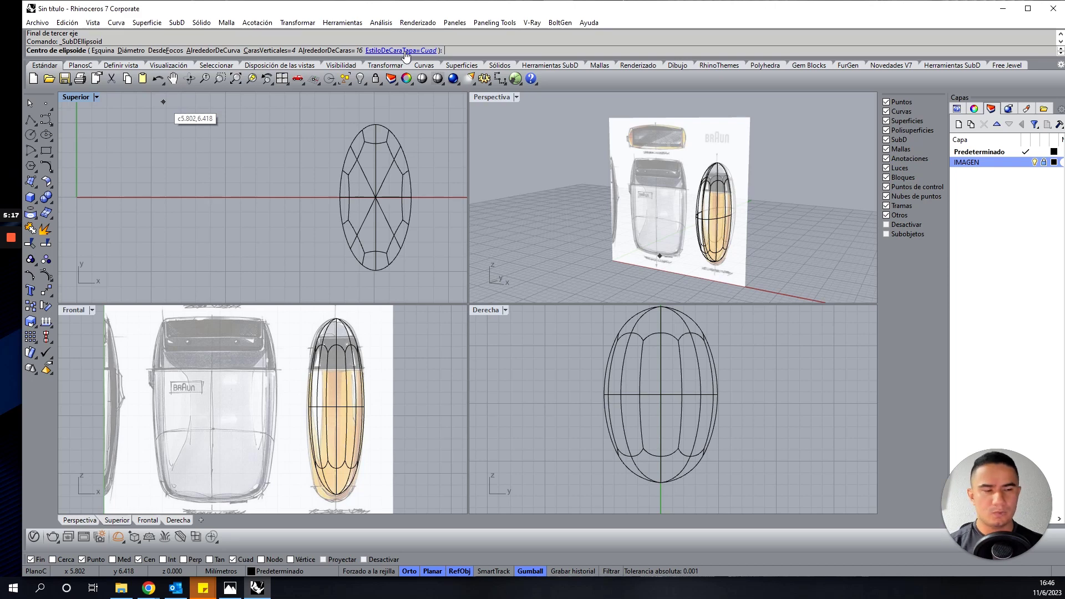
key("Escape")
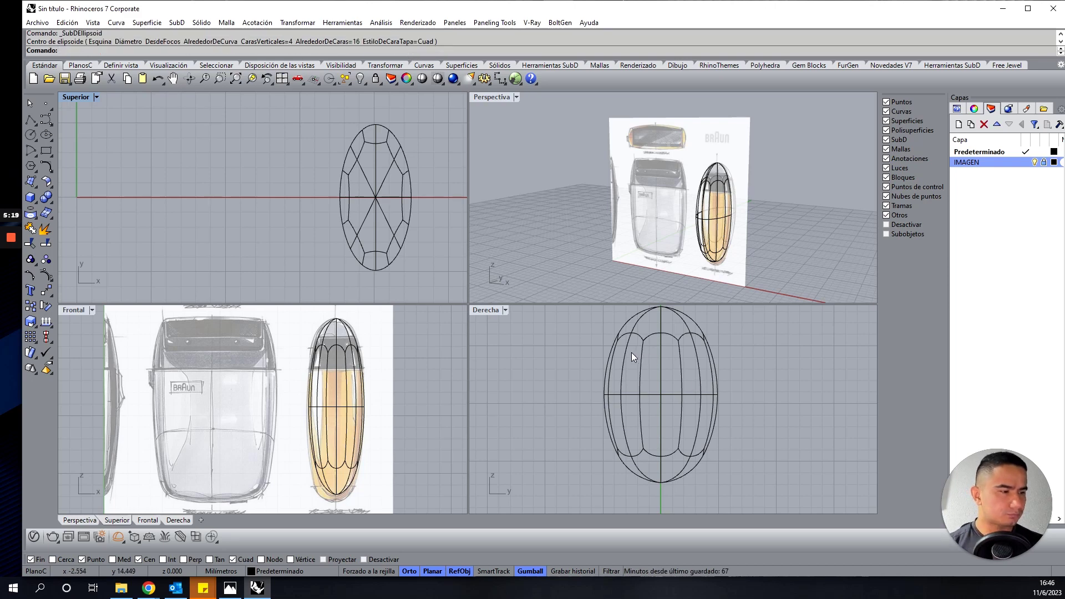
left_click(349, 342)
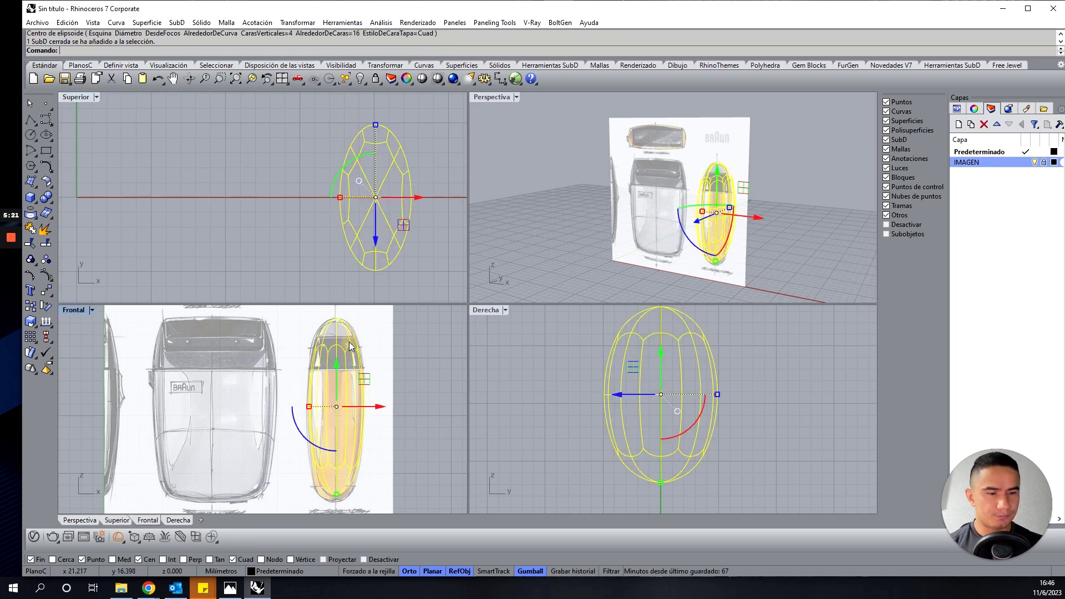
double_click(74, 309)
right_click_drag(606, 261, 388, 261)
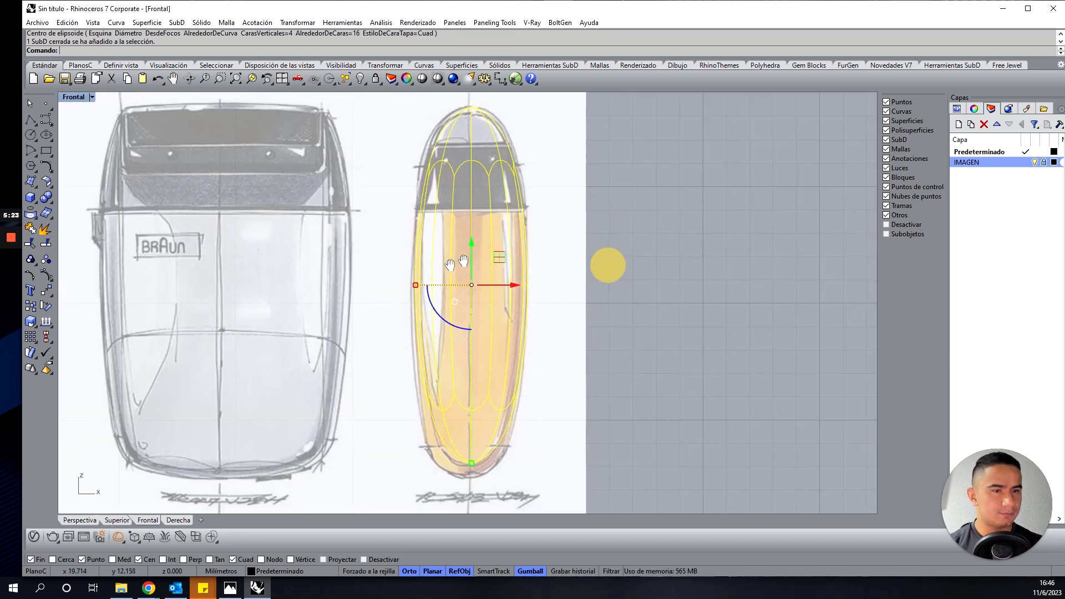
Reselect the SubD ellipsoid and bring up the list of available toolbars
left_click(596, 262)
left_click(431, 300)
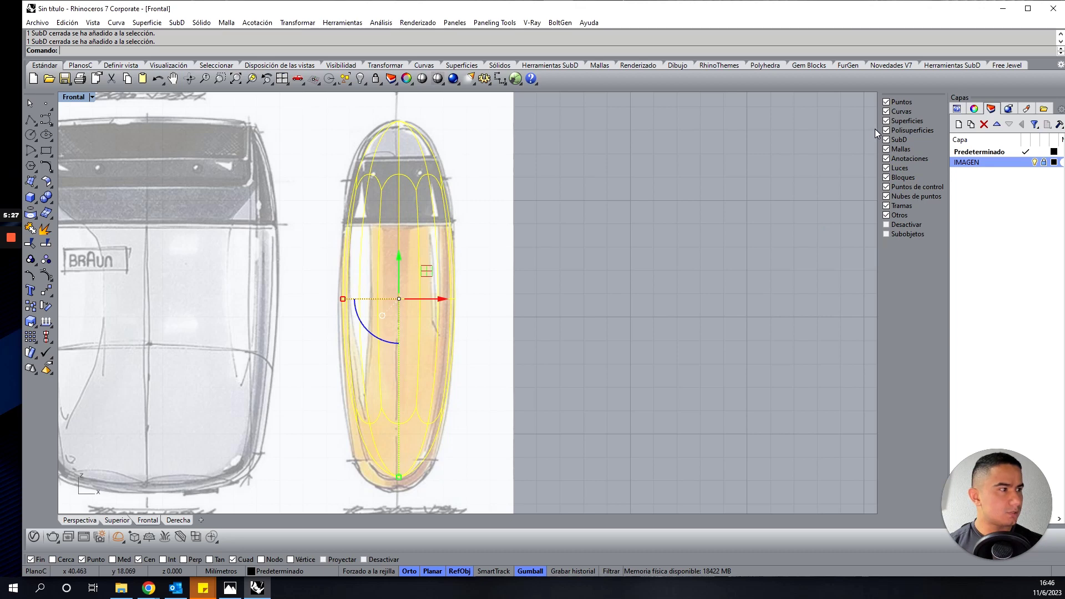
right_click(794, 85)
mouse_move(857, 89)
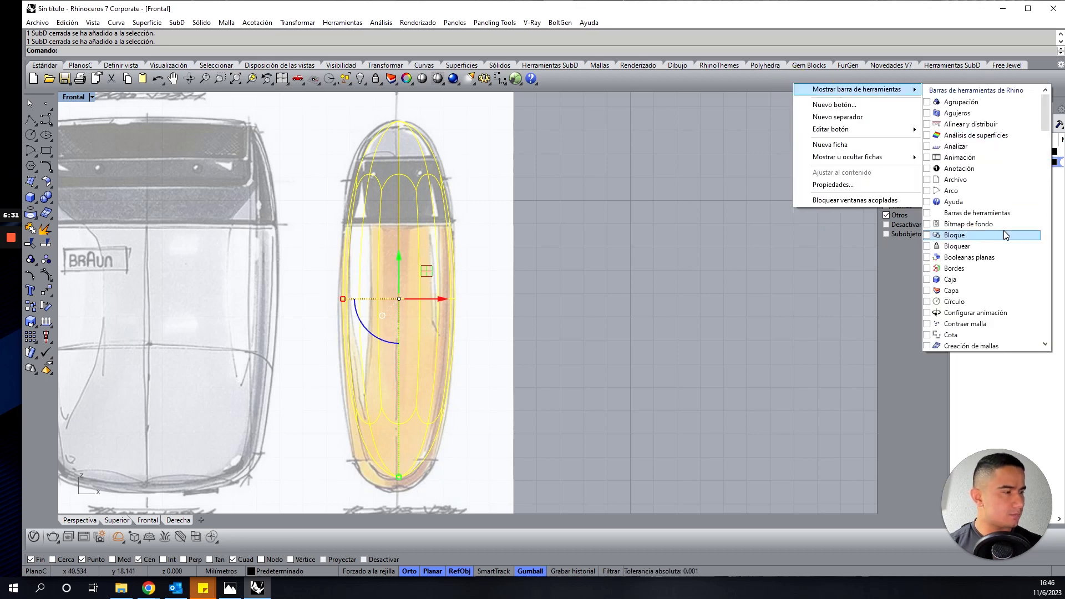
Close the toolbar list unchanged and switch to the SubD tools set
scroll(1005, 233, "down", 1)
scroll(998, 260, "up", 1)
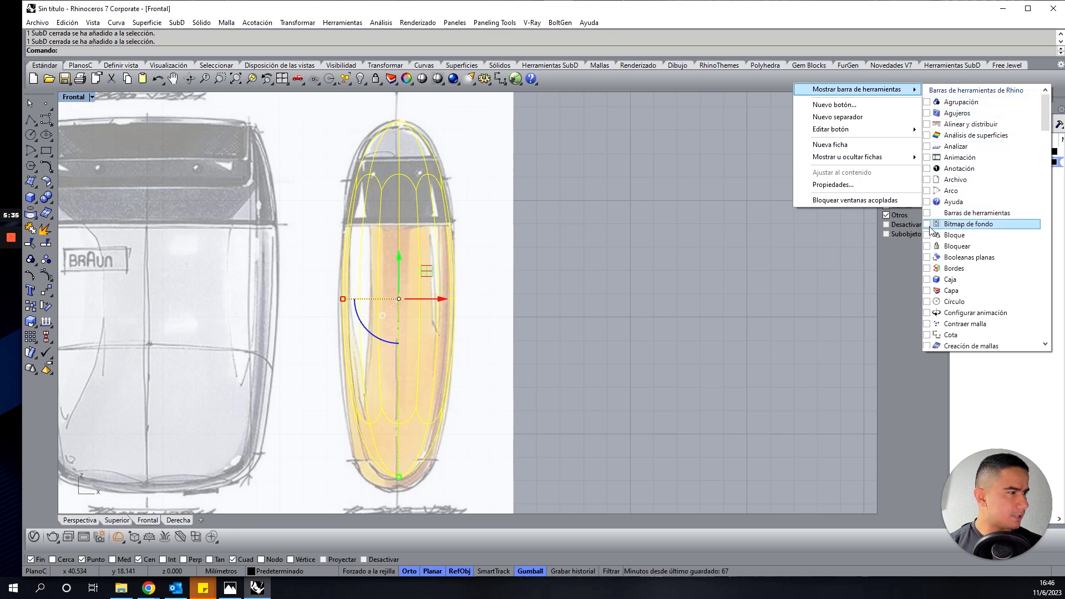
scroll(934, 308, "down", 7)
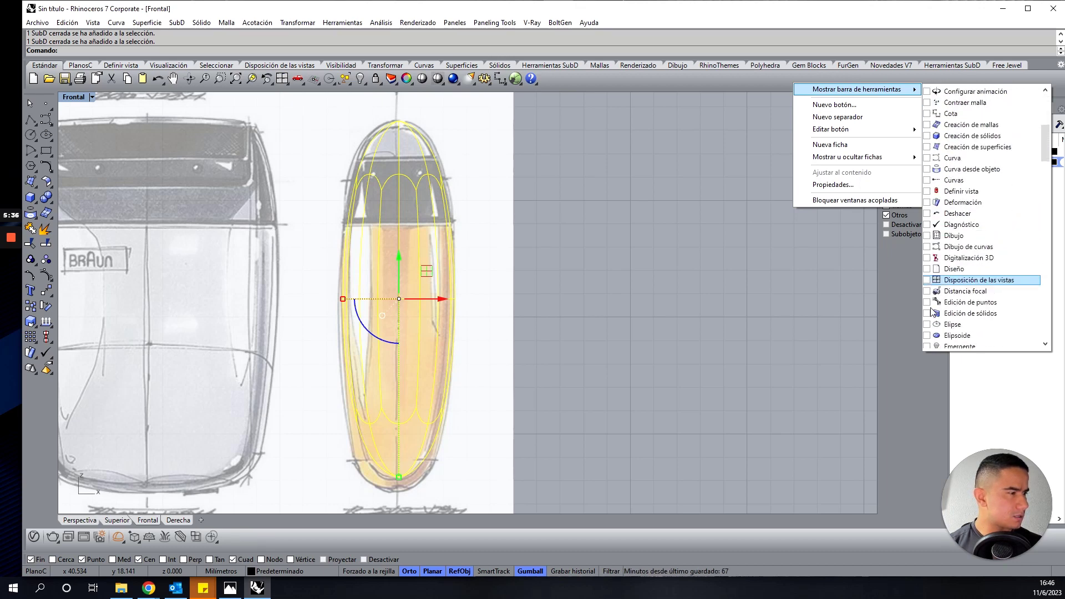
left_click(703, 290)
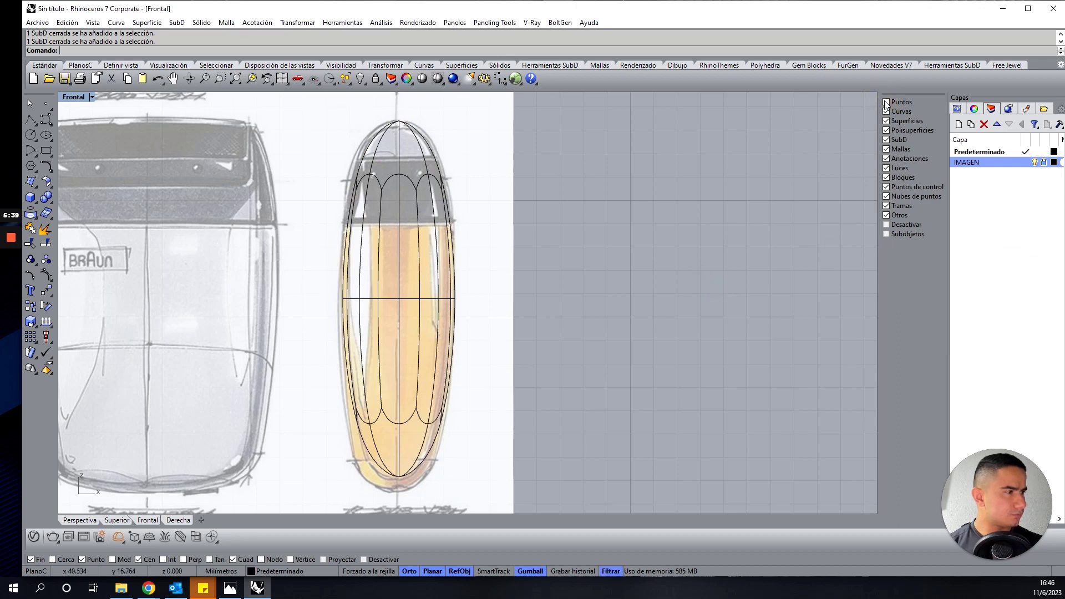
left_click(552, 67)
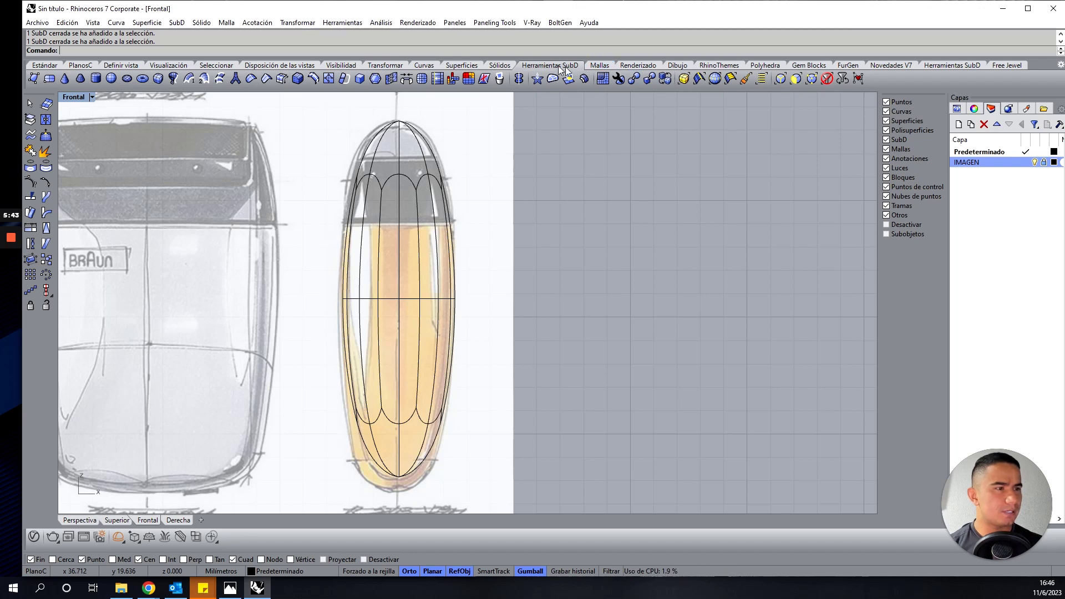
With a vertices-only filter, pull the SubD's bottom vertices down to the capsule base
left_click(809, 81)
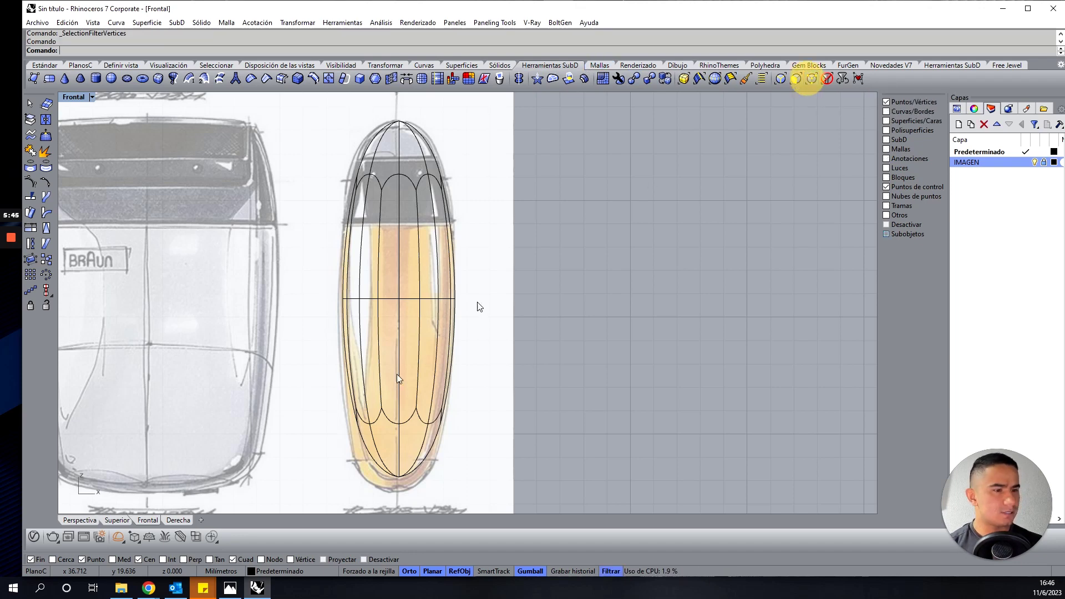
left_click_drag(315, 400, 531, 445)
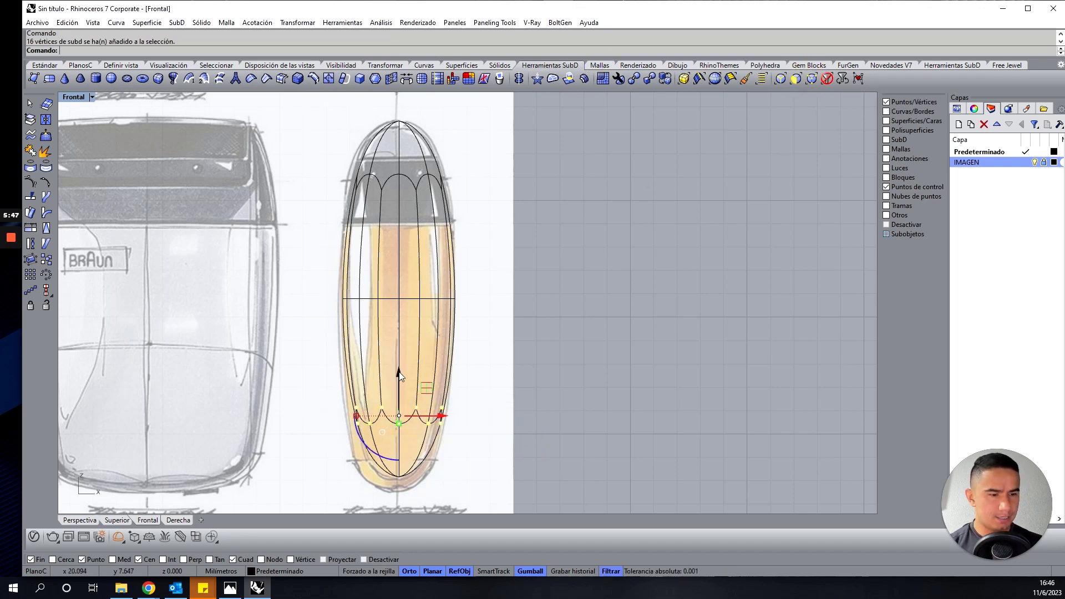
left_click_drag(402, 382, 406, 397)
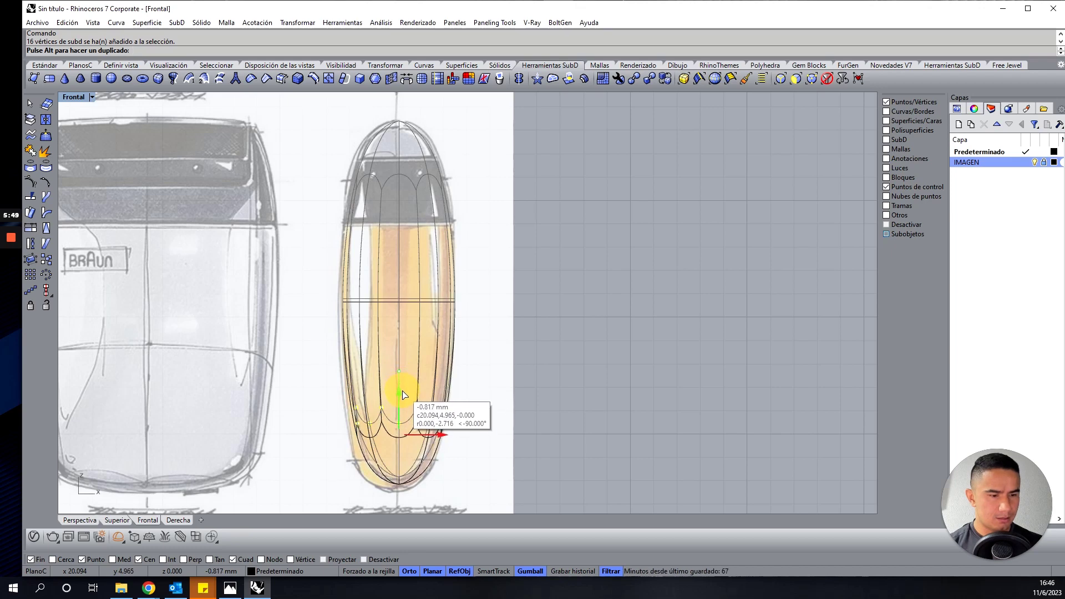
left_click_drag(406, 397, 404, 395)
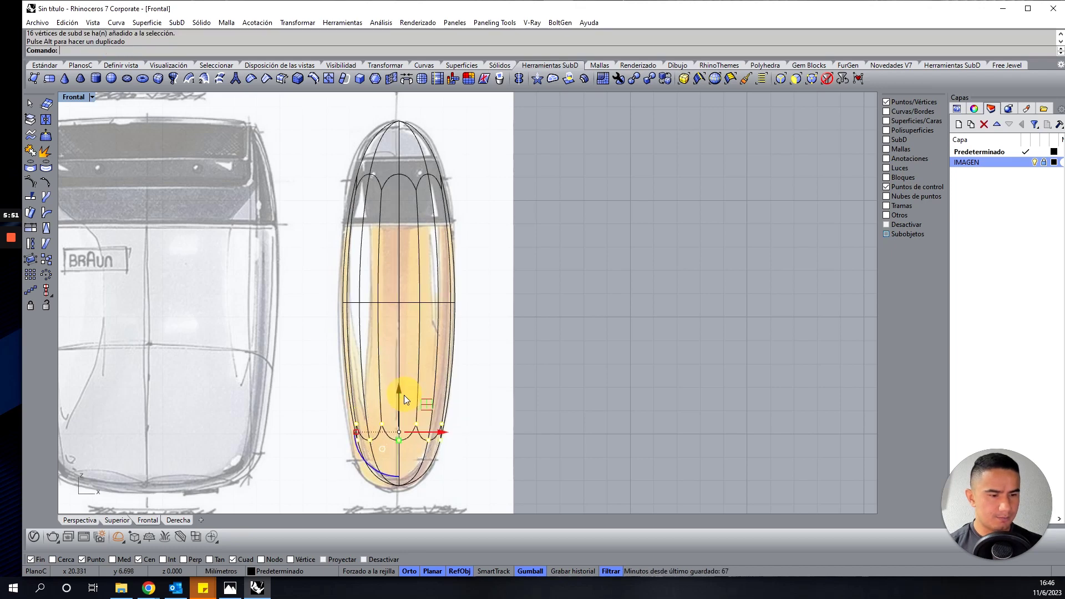
left_click_drag(310, 382, 473, 501)
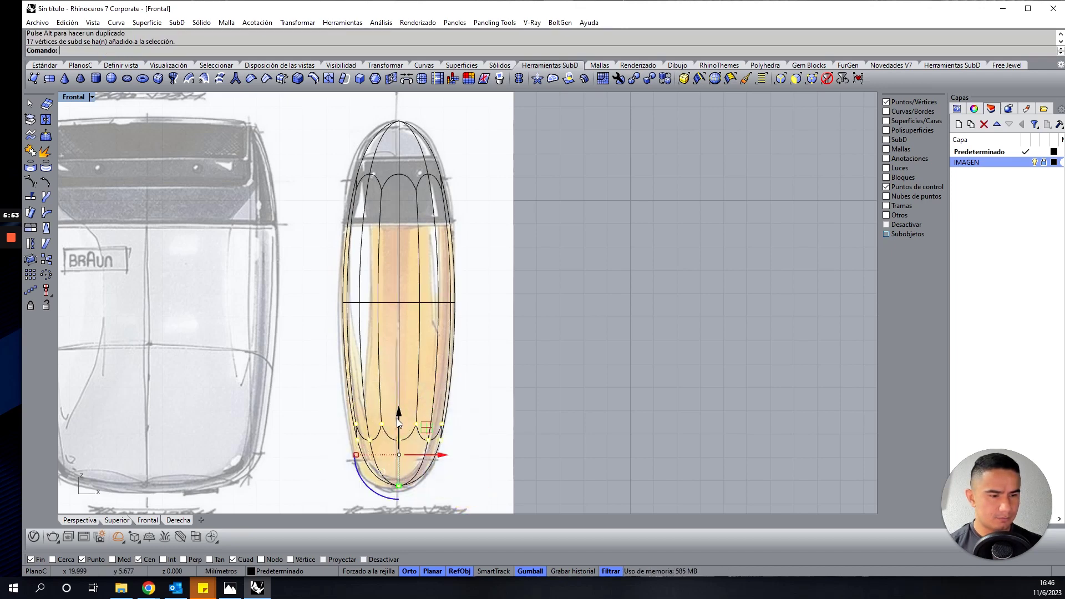
left_click_drag(398, 414, 398, 434)
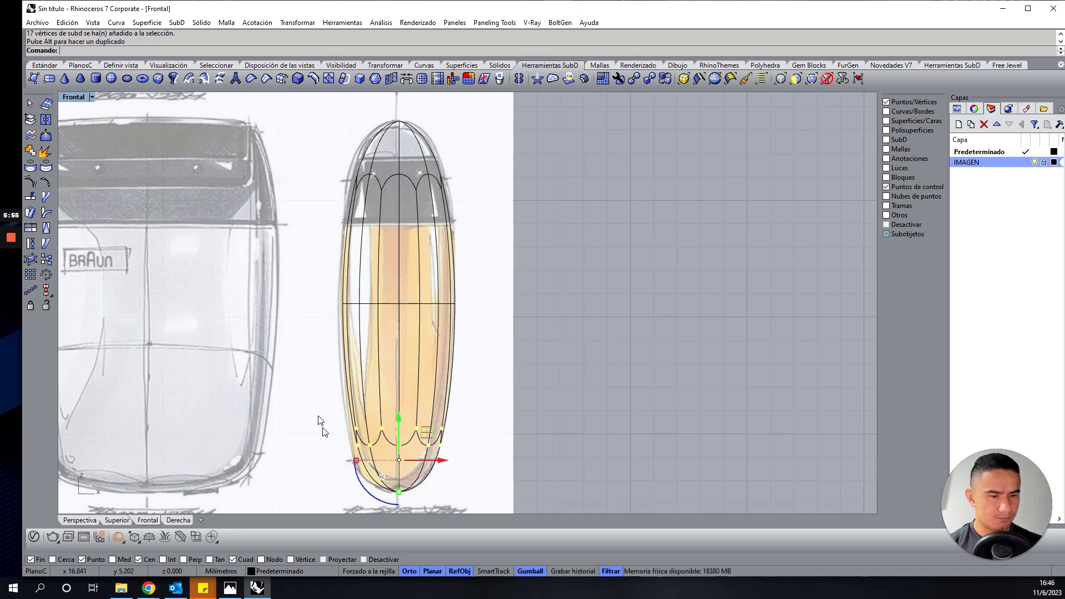
left_click(310, 398)
mouse_move(310, 398)
left_mouse_down()
mouse_move(395, 472)
mouse_move(405, 441)
left_mouse_up()
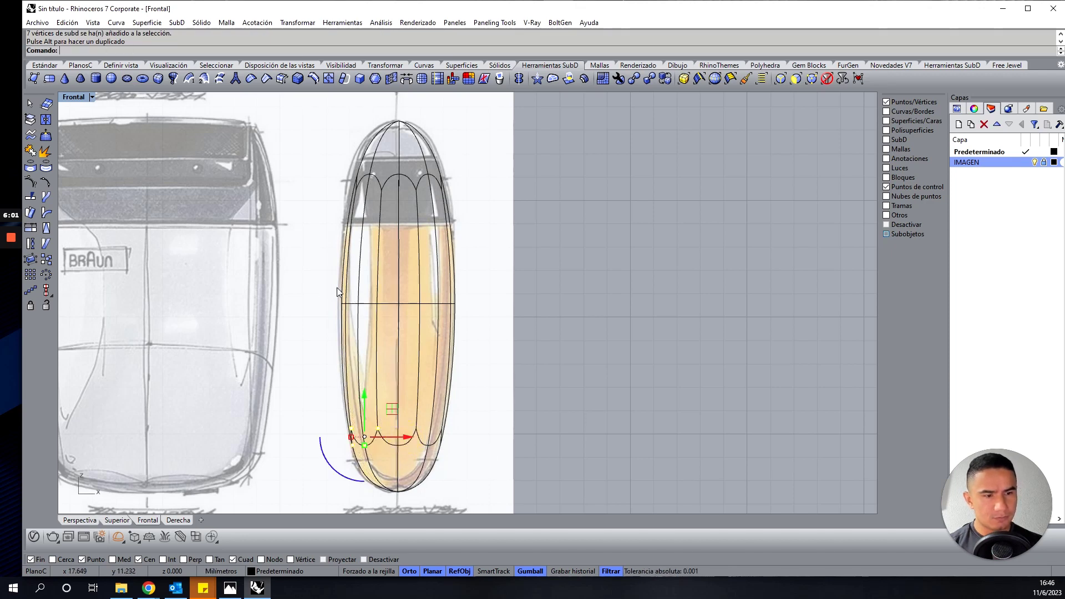
Select the left-side and upper cap vertices and nudge them toward the sketch outline
mouse_move(316, 290)
left_mouse_down()
mouse_move(391, 318)
mouse_move(400, 305)
left_mouse_up()
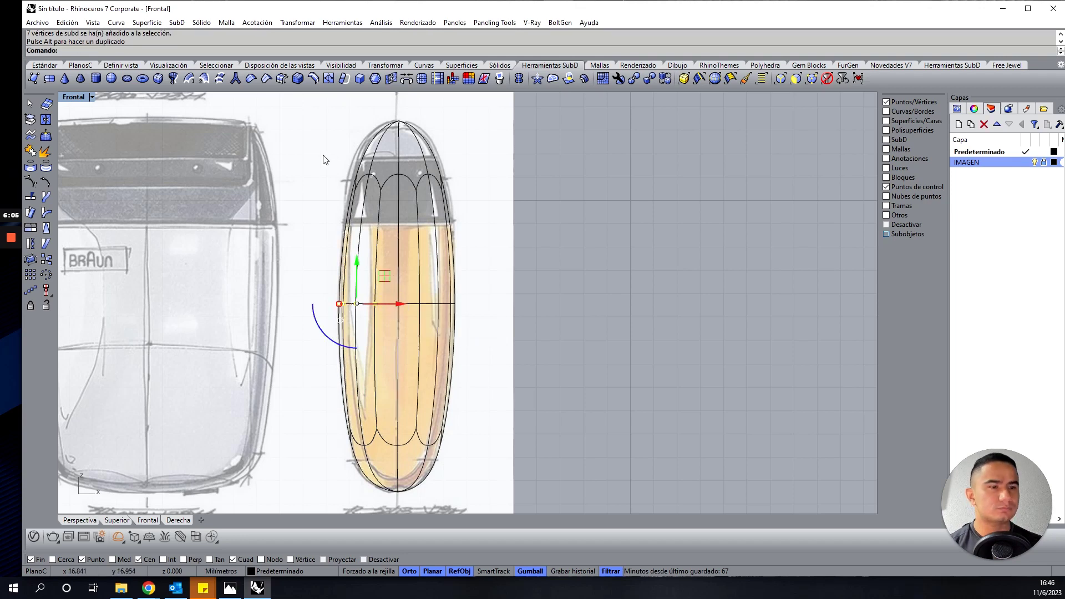
mouse_move(320, 155)
left_mouse_down()
mouse_move(393, 203)
mouse_move(411, 162)
left_mouse_up()
key("Escape")
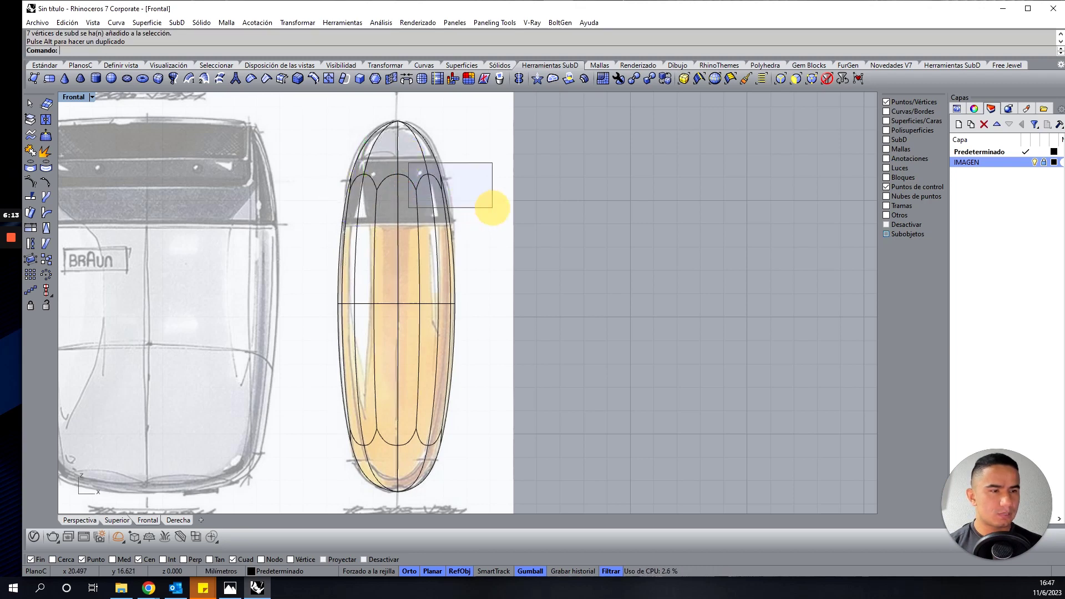
mouse_move(409, 166)
left_mouse_down()
mouse_move(491, 210)
mouse_move(477, 188)
left_mouse_up()
left_click(584, 188)
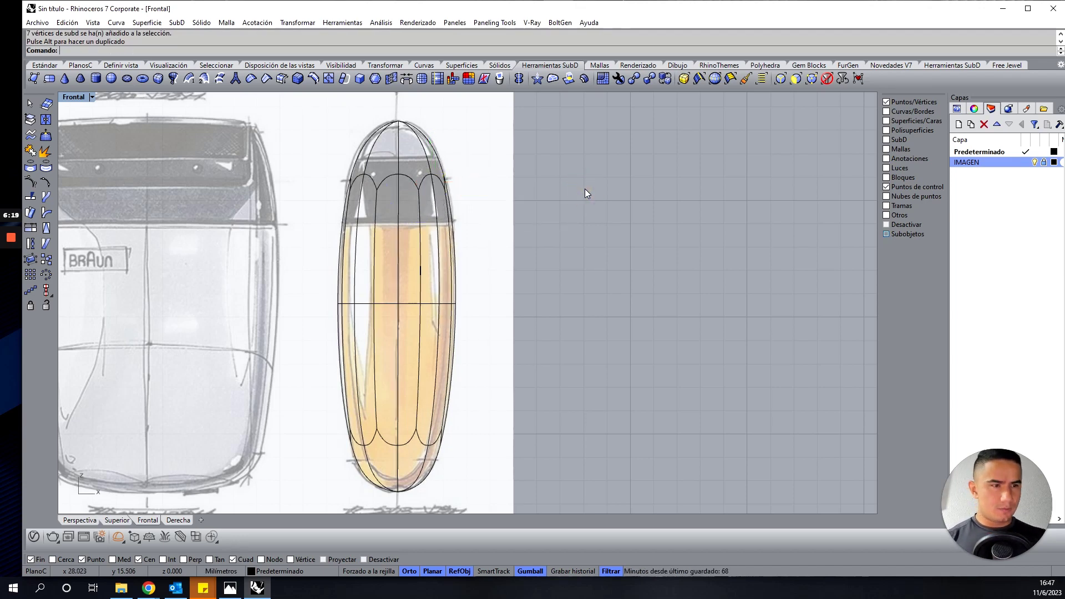
Restore the four views, clear the vertex filter, and select the whole SubD body
double_click(77, 98)
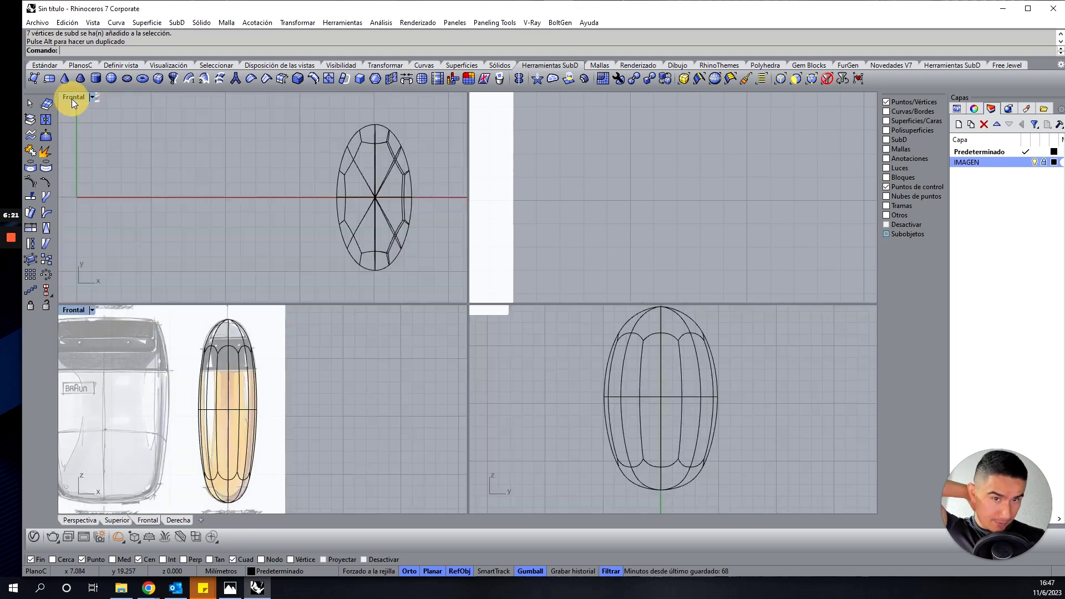
left_click_drag(319, 113, 423, 293)
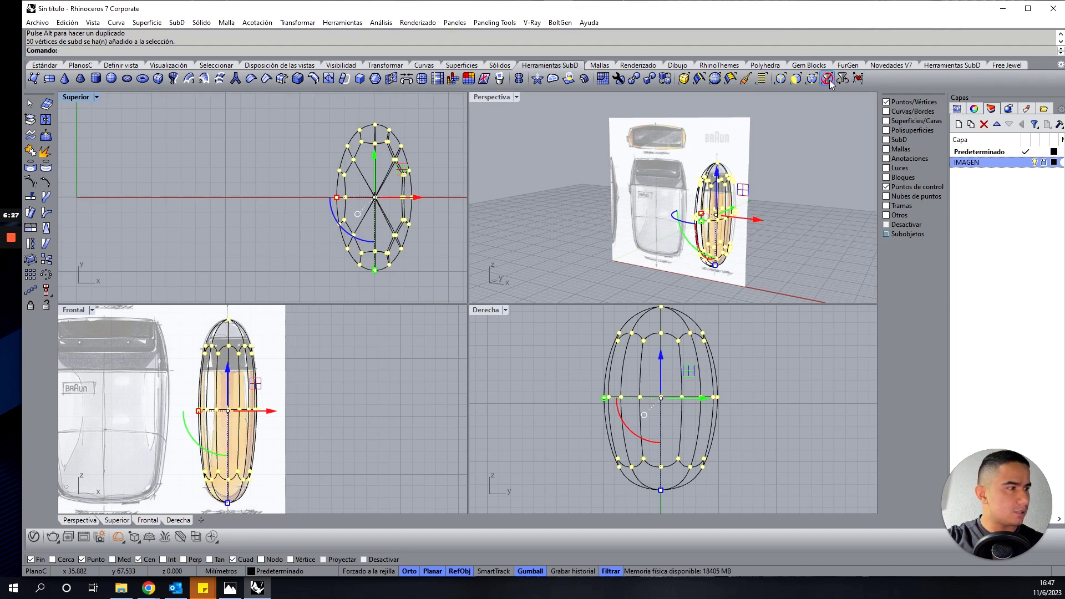
left_click(858, 78)
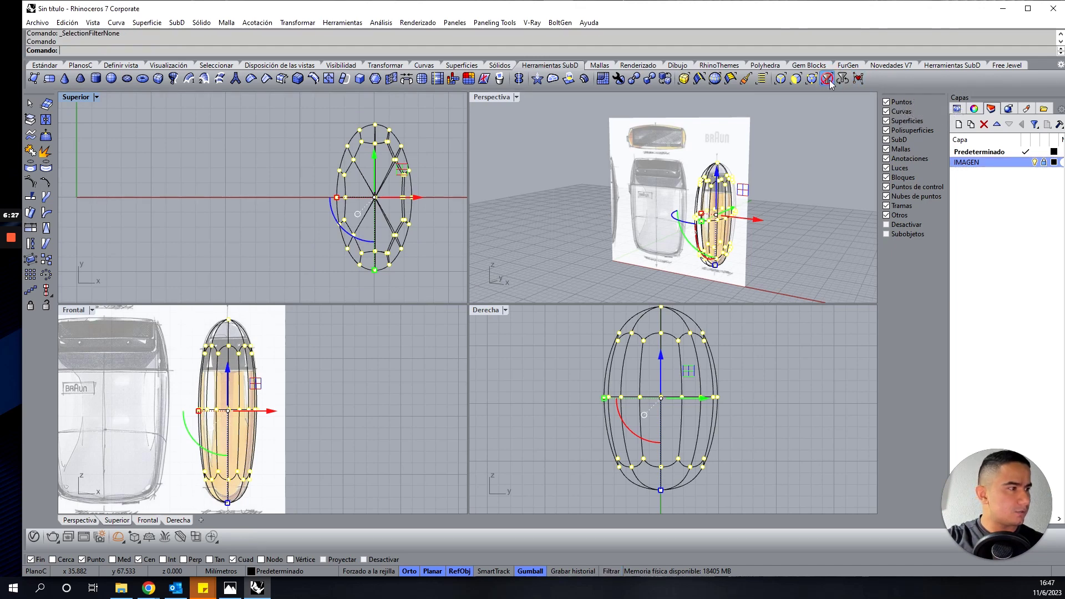
left_click(365, 145)
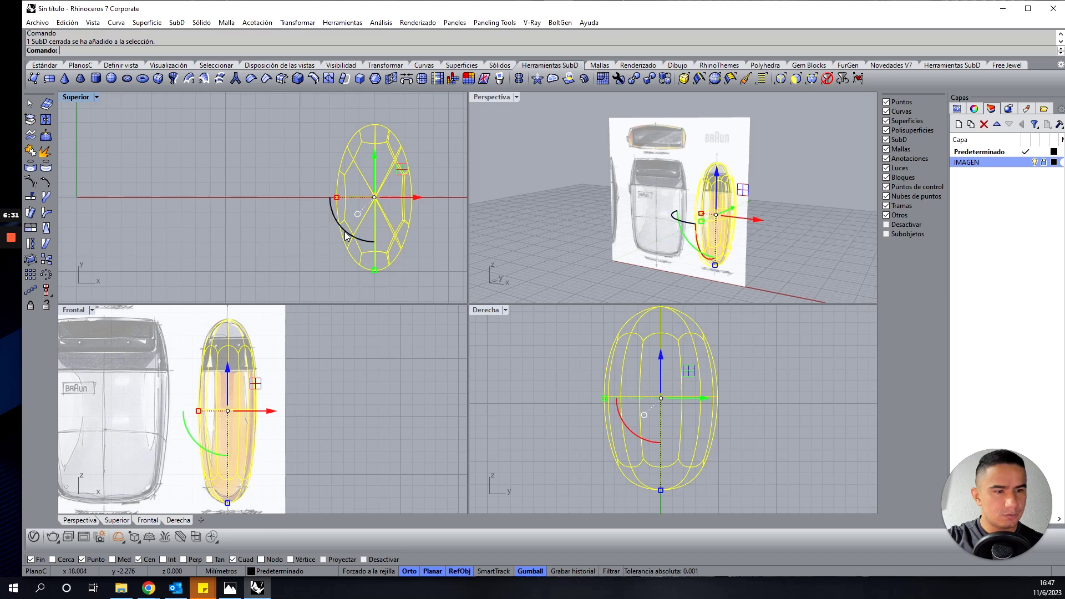
Rotate the SubD body 90° in Top and move it left over the front-view sketch
left_click_drag(346, 230, 305, 166)
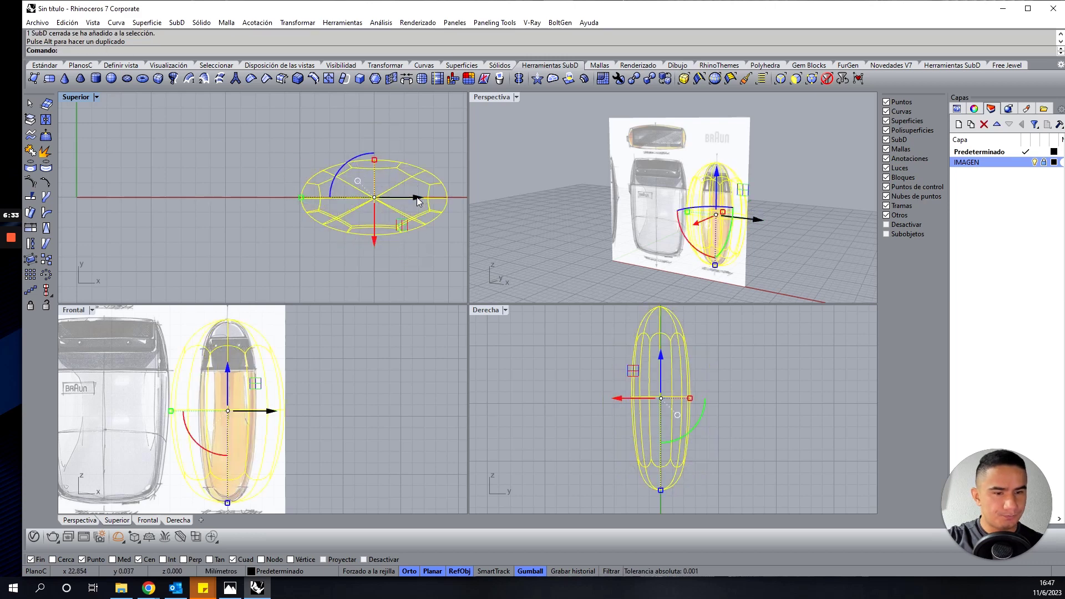
left_click_drag(417, 197, 258, 203)
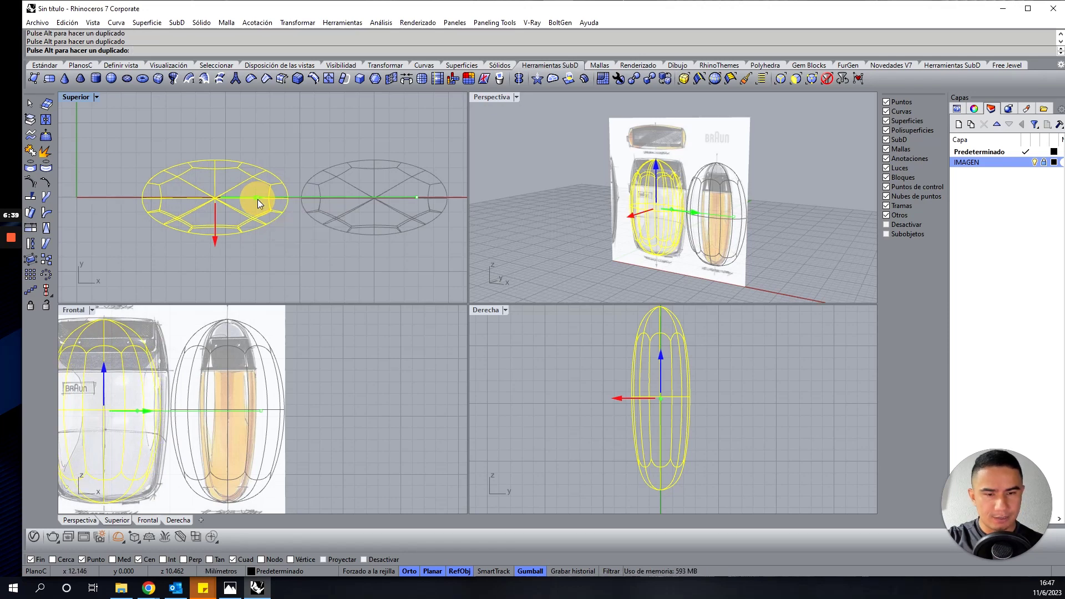
right_click_drag(139, 410, 360, 411)
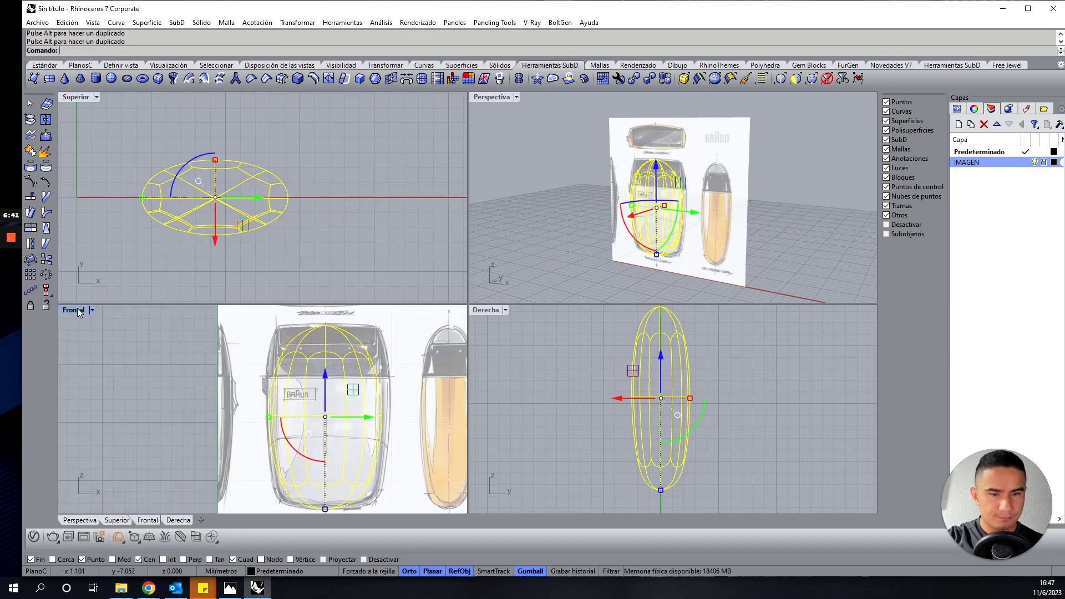
left_click(179, 351)
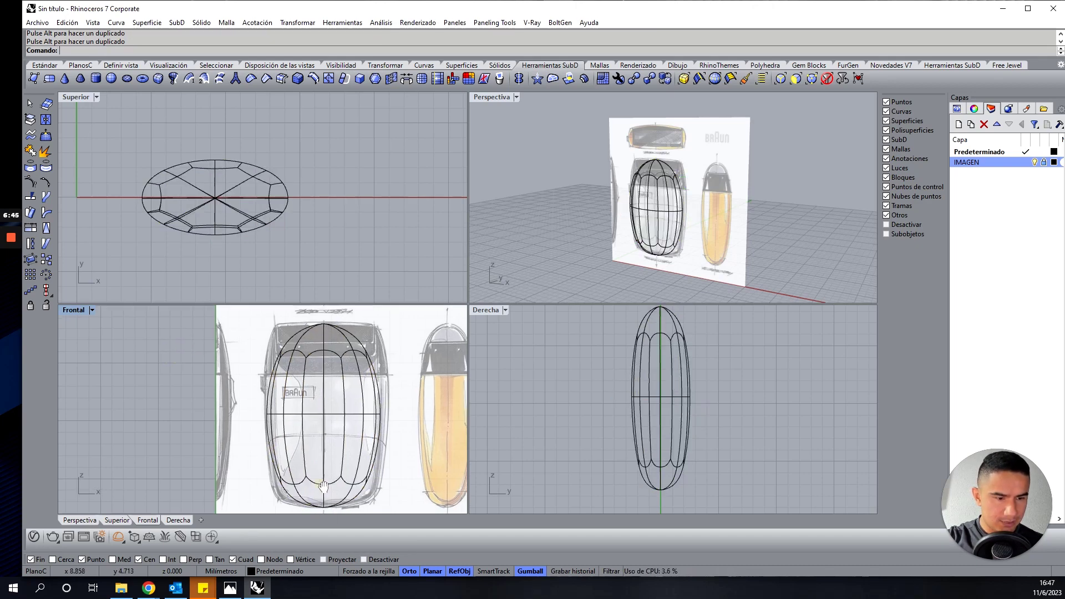
scroll(278, 408, "up", 3)
scroll(285, 412, "up", 2)
scroll(272, 398, "down", 1)
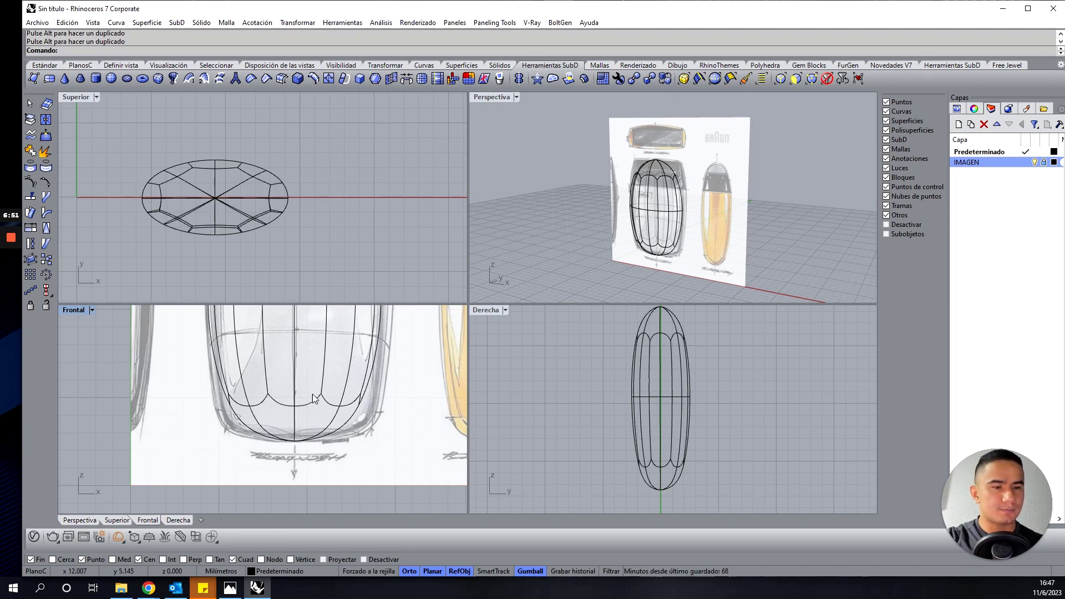
Lower the body's bottom vertices and flare the lower-left ones out to the sketch edge
left_click(811, 83)
left_click_drag(189, 375, 438, 421)
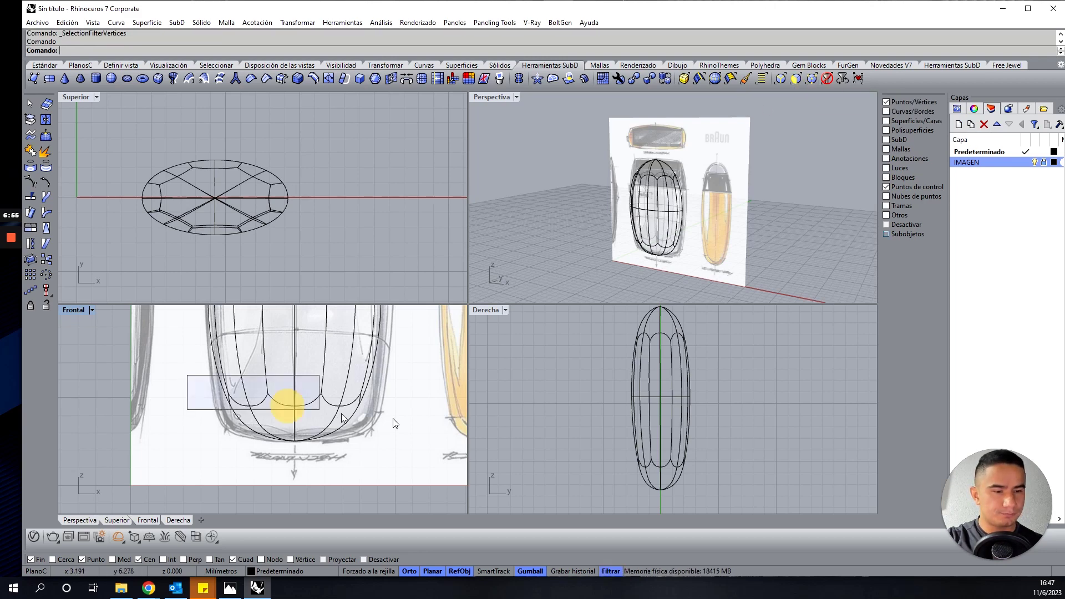
mouse_move(294, 358)
left_mouse_down()
mouse_move(294, 373)
mouse_move(295, 361)
left_mouse_up()
mouse_move(188, 382)
left_mouse_down()
mouse_move(241, 418)
mouse_move(262, 407)
left_mouse_up()
left_click_drag(225, 359, 220, 369)
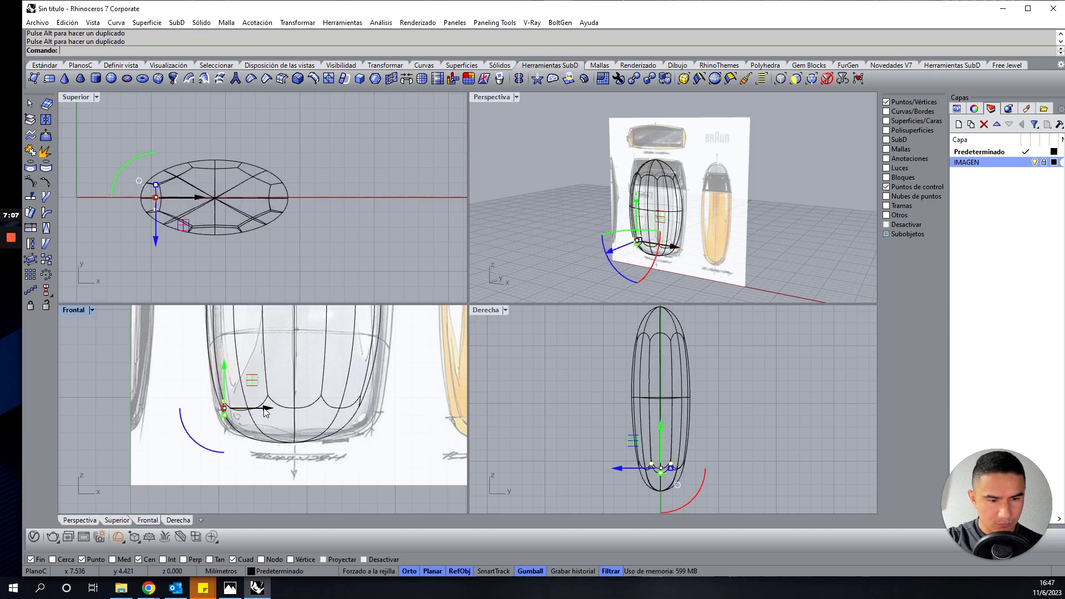
left_click_drag(265, 411, 259, 421)
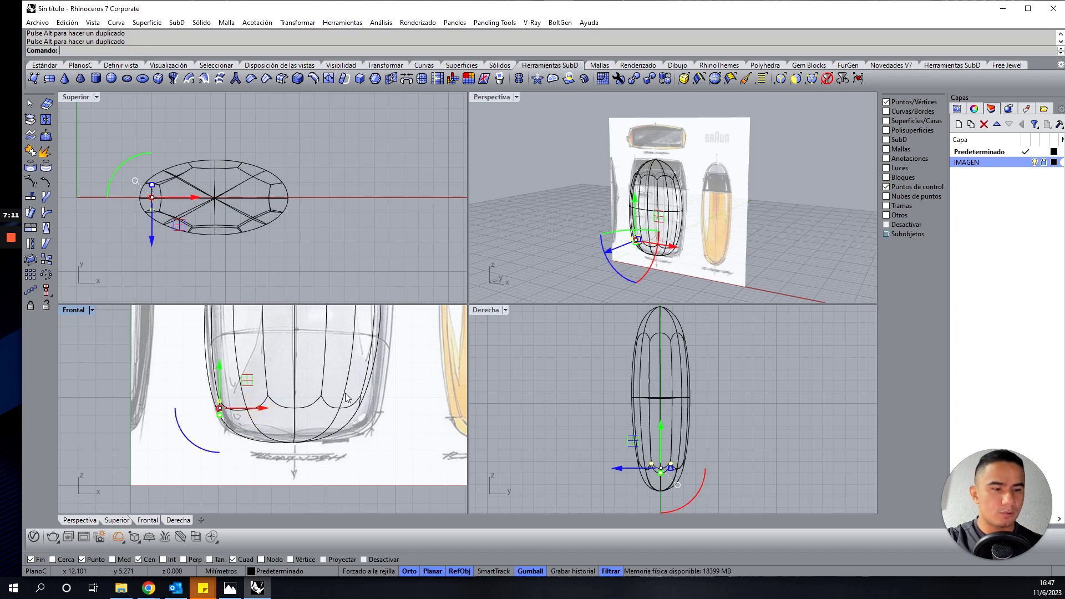
Move the lower-right vertices outward and down to match the sketch's base
mouse_move(352, 389)
left_mouse_down()
mouse_move(411, 437)
mouse_move(423, 407)
left_mouse_up()
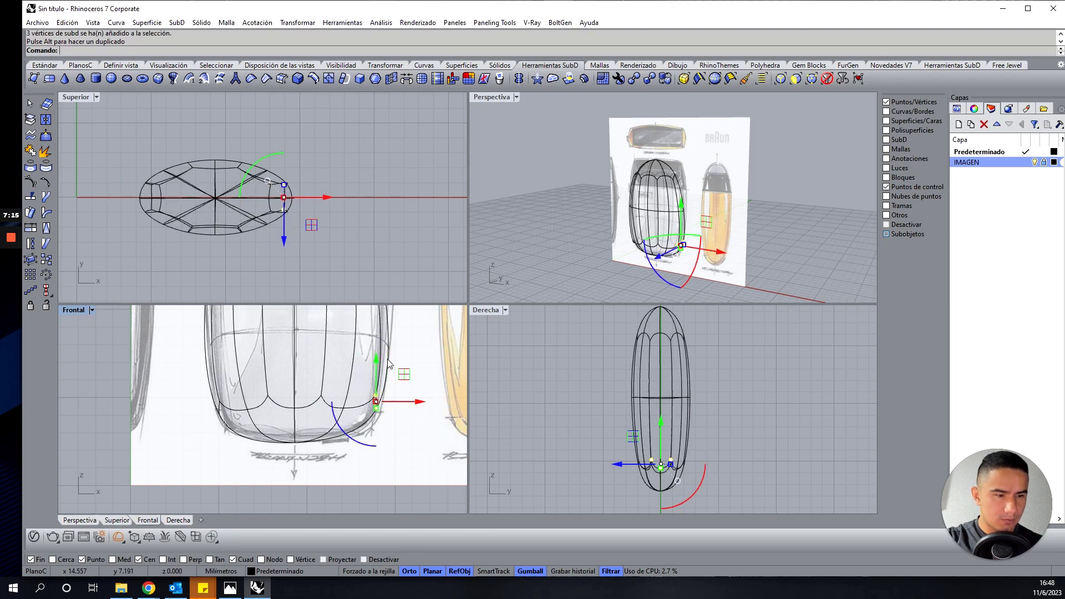
left_click_drag(377, 366, 374, 374)
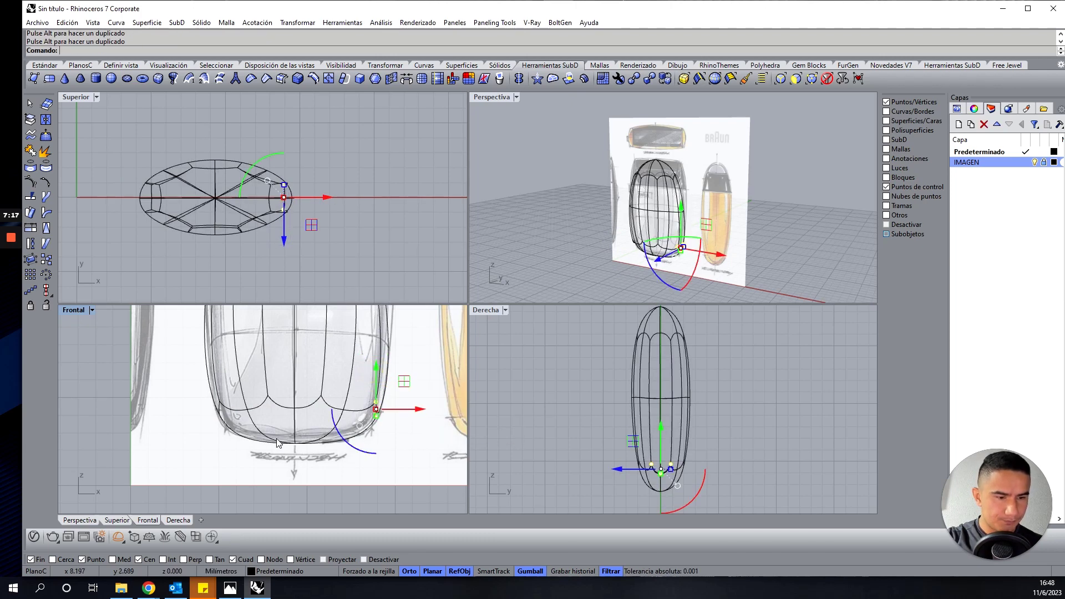
scroll(278, 442, "down", 3)
scroll(275, 344, "up", 1)
scroll(273, 332, "up", 2)
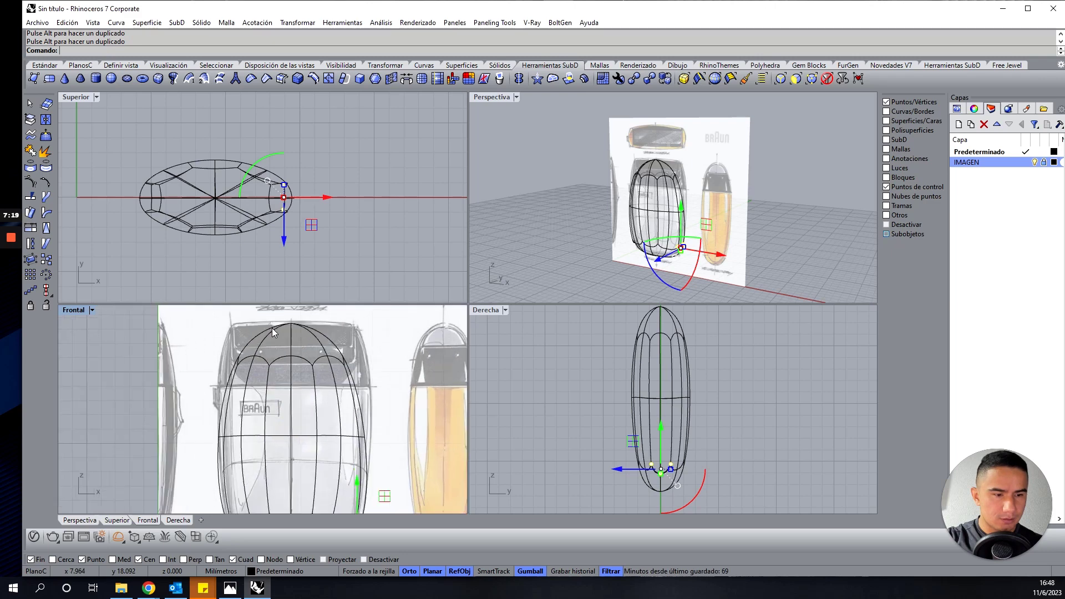
key("Escape")
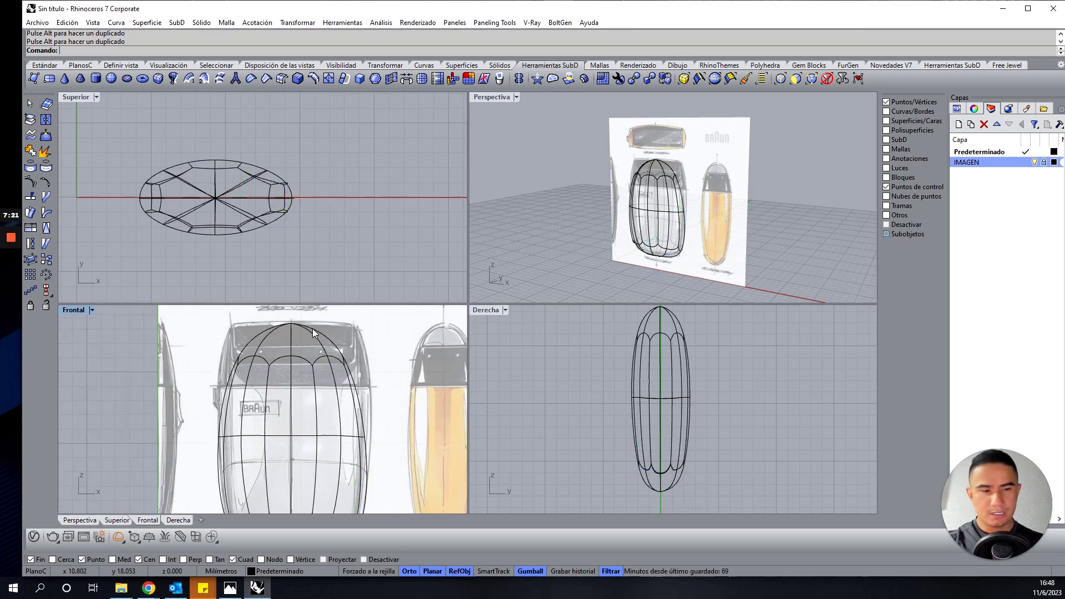
scroll(310, 328, "down", 2)
Maximize the Front view and delete the SubD body's left-half faces using a faces-only filter
double_click(62, 314)
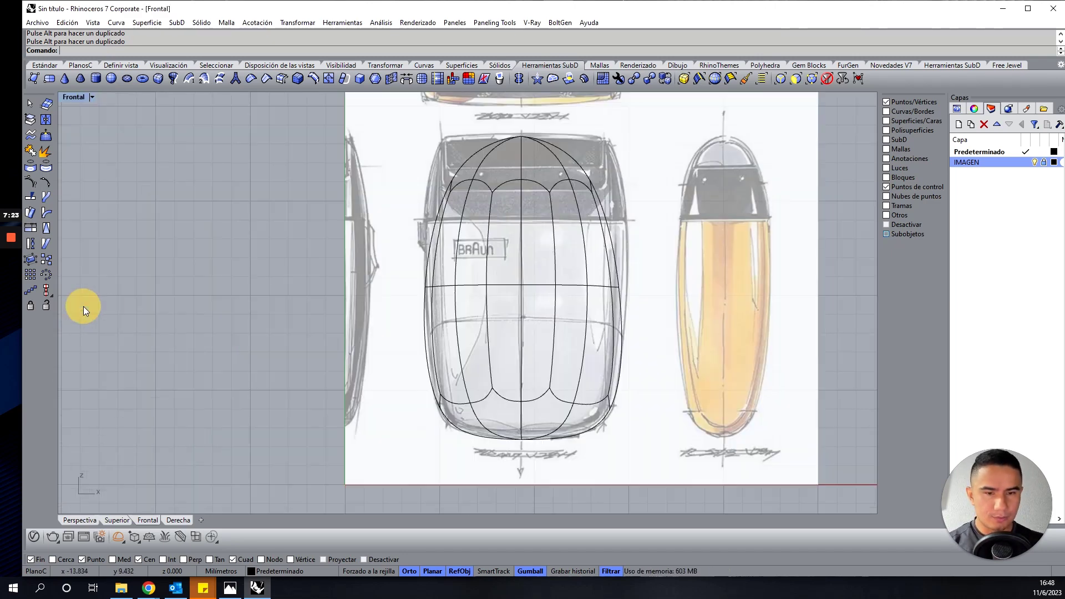
scroll(475, 237, "up", 2)
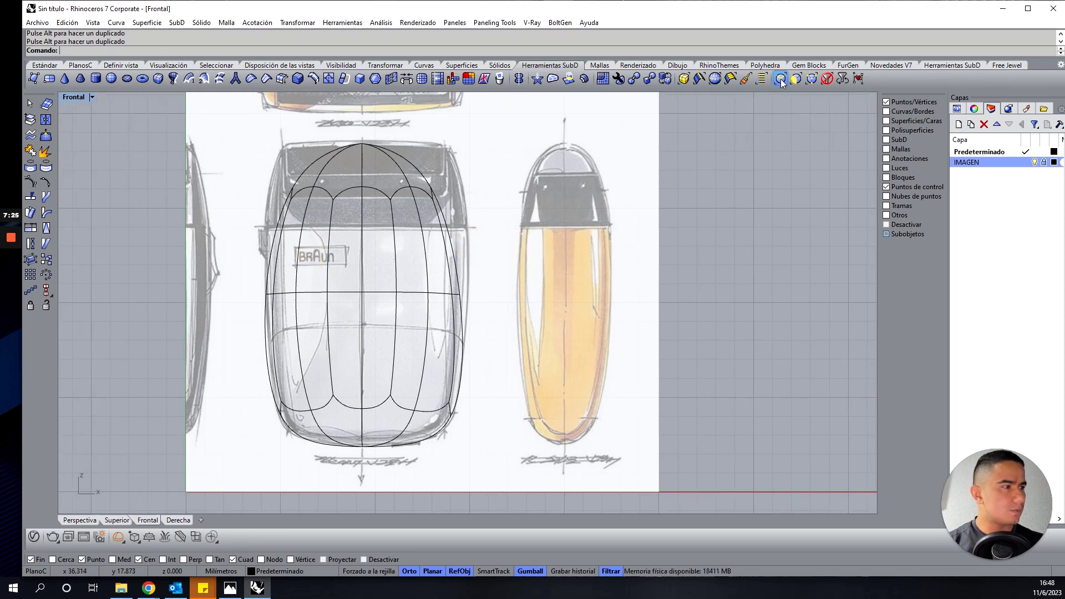
left_click(780, 79)
left_click_drag(208, 114, 395, 474)
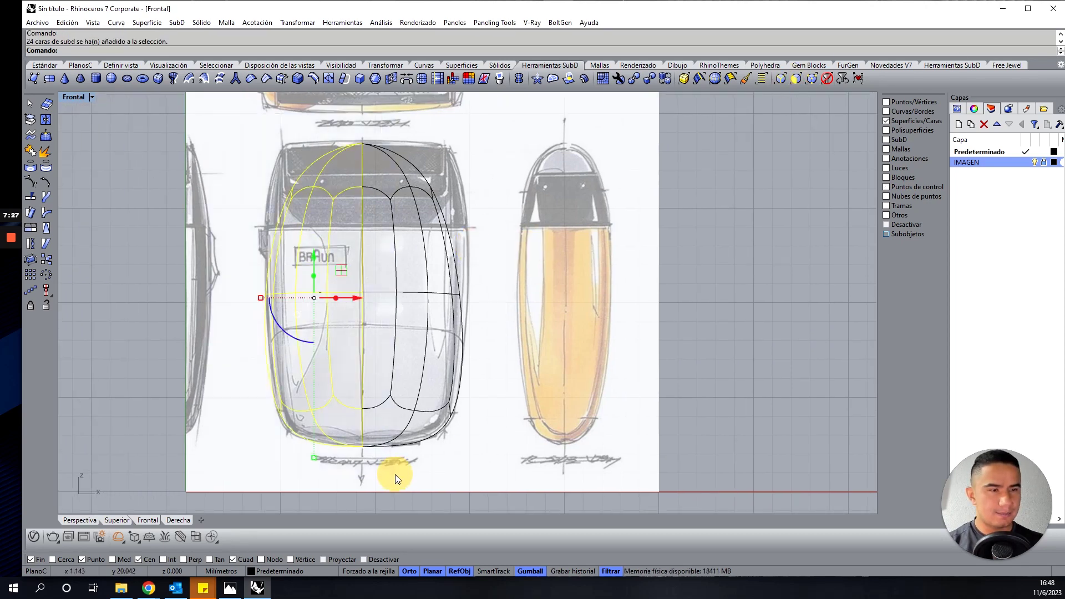
key("Delete")
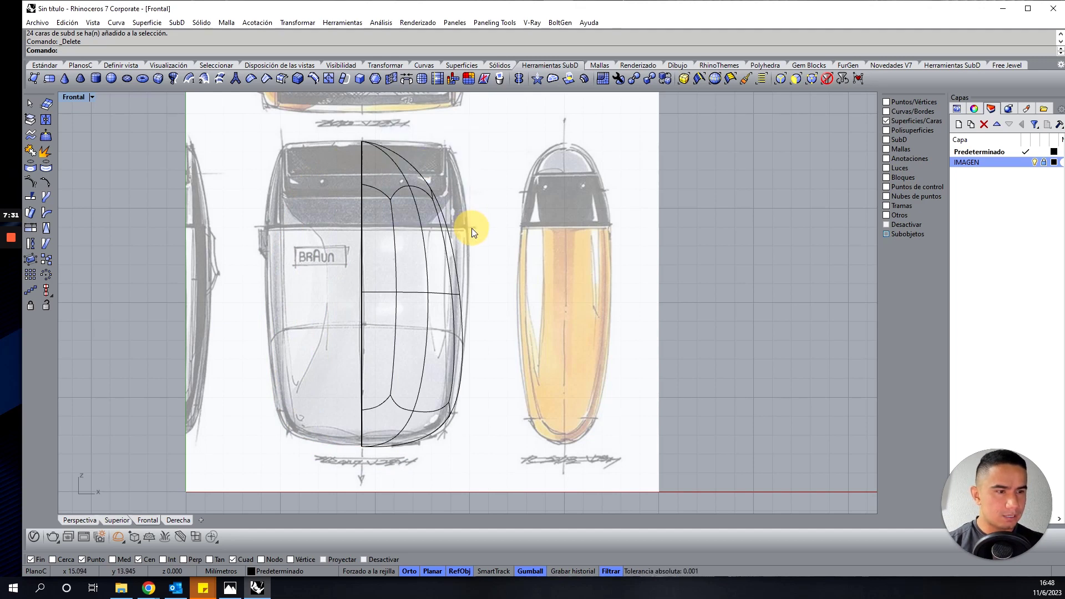
Raise the top-right vertices and pull them outward toward the sketch's shoulder
left_click(814, 79)
left_click_drag(388, 135, 476, 232)
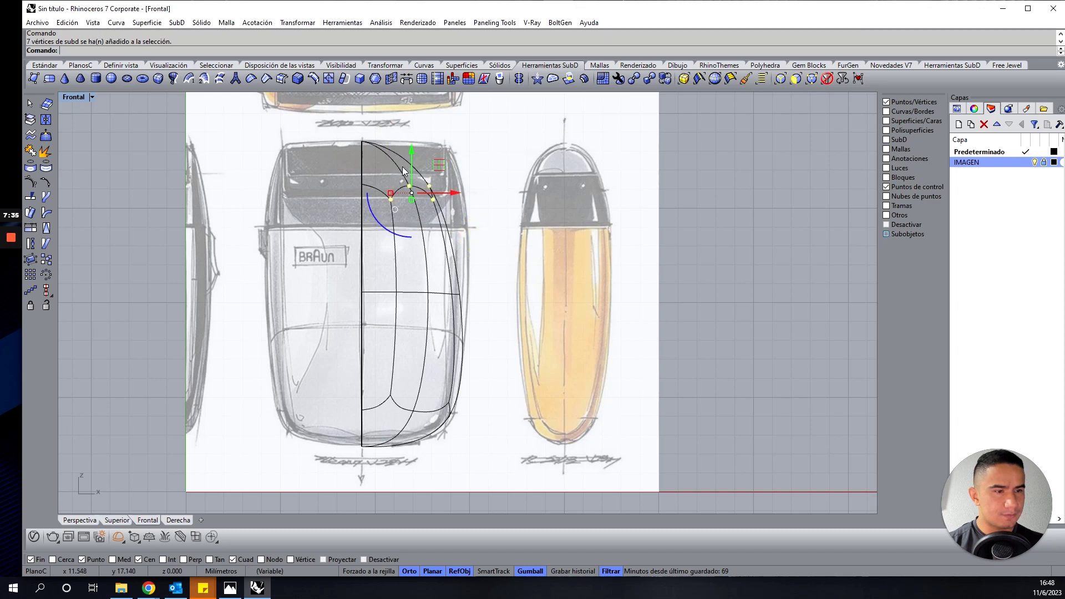
left_click_drag(410, 151, 416, 148)
left_click_drag(453, 183, 490, 185)
left_click_drag(410, 129, 504, 205)
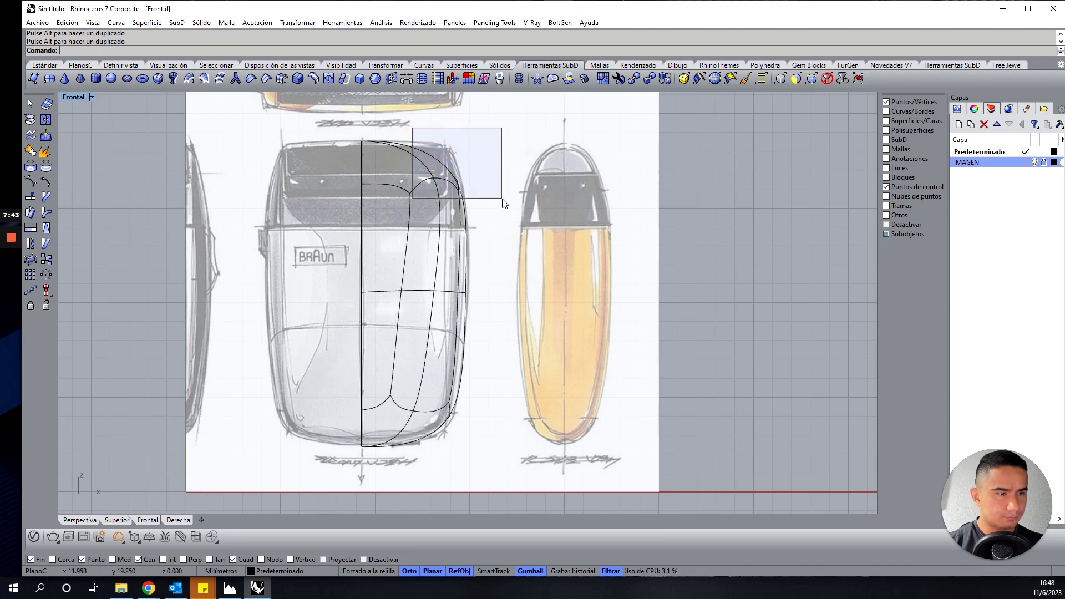
left_click_drag(451, 144, 450, 139)
left_click(517, 145)
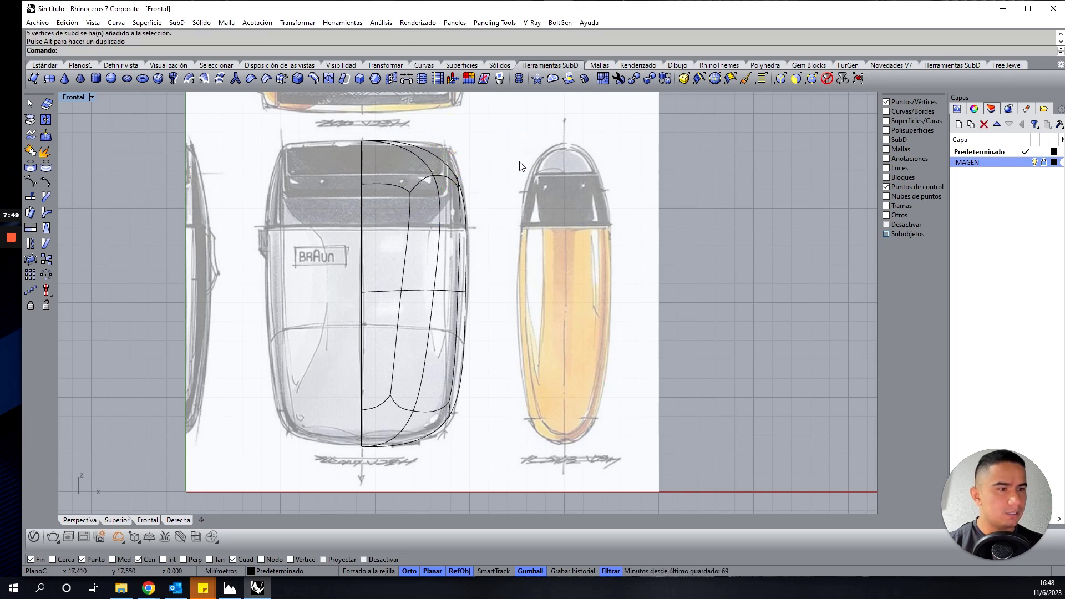
With an edges-only filter, delete a corner edge and raise the top-right corner edges
left_click(782, 79)
left_click(441, 177)
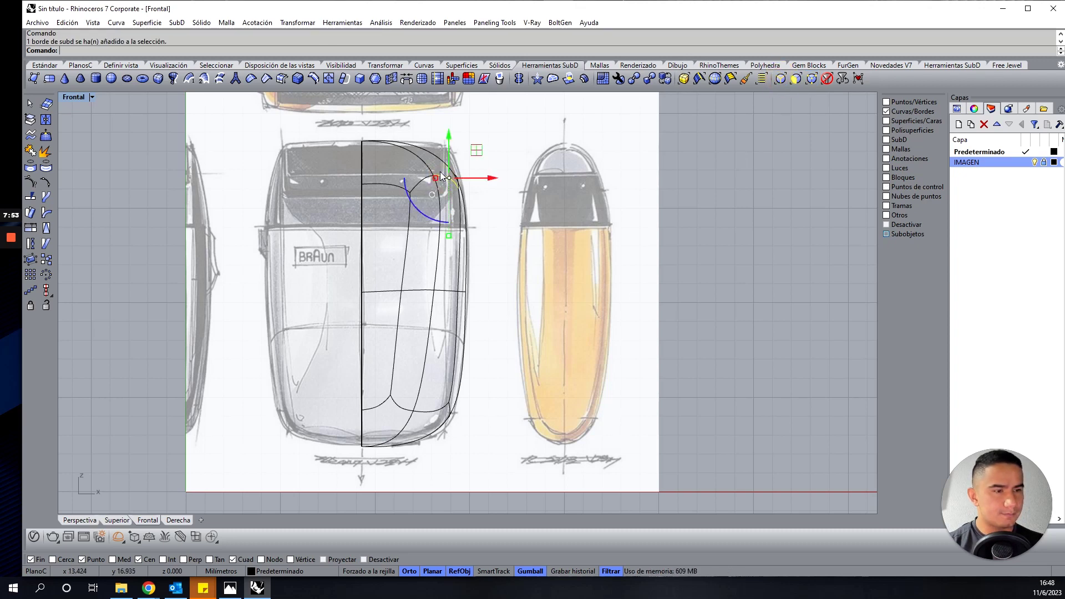
key("Delete")
left_click_drag(444, 143, 488, 200)
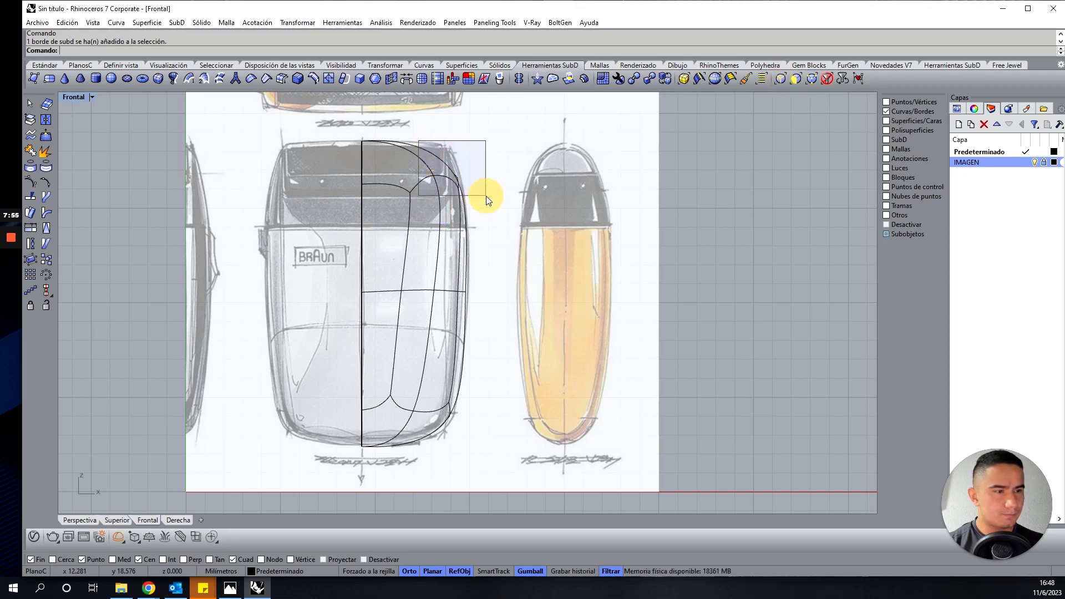
mouse_move(449, 153)
left_mouse_down()
mouse_move(452, 117)
mouse_move(420, 110)
mouse_move(419, 130)
left_mouse_up()
left_click(419, 136)
left_click_drag(341, 147, 382, 171)
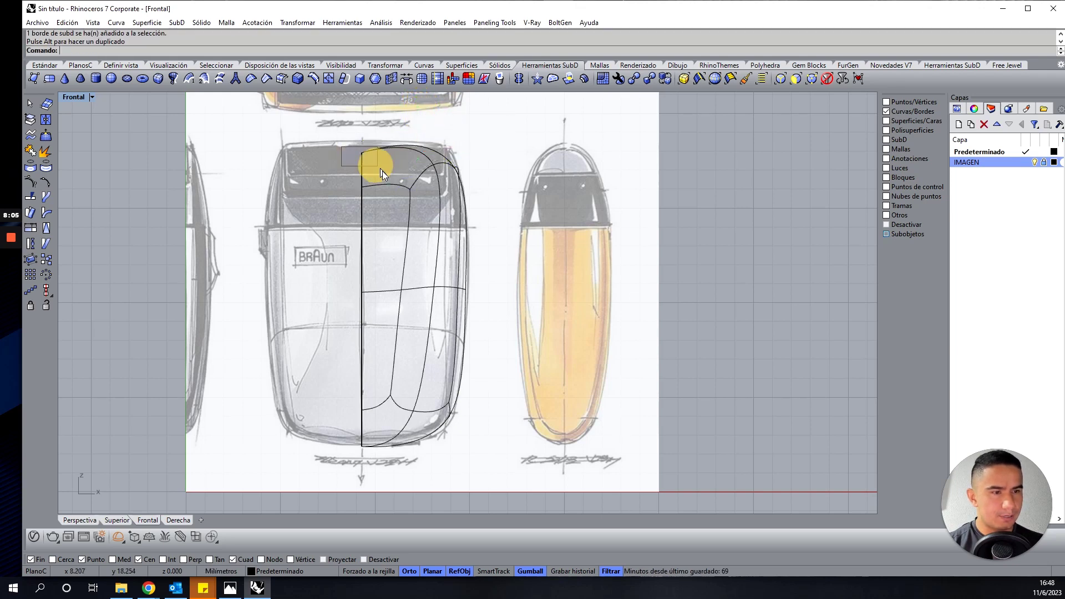
Raise a top vertex and lower the body's top edge slightly
left_click(810, 79)
mouse_move(355, 143)
left_mouse_down()
mouse_move(380, 167)
mouse_move(362, 109)
mouse_move(362, 142)
left_mouse_up()
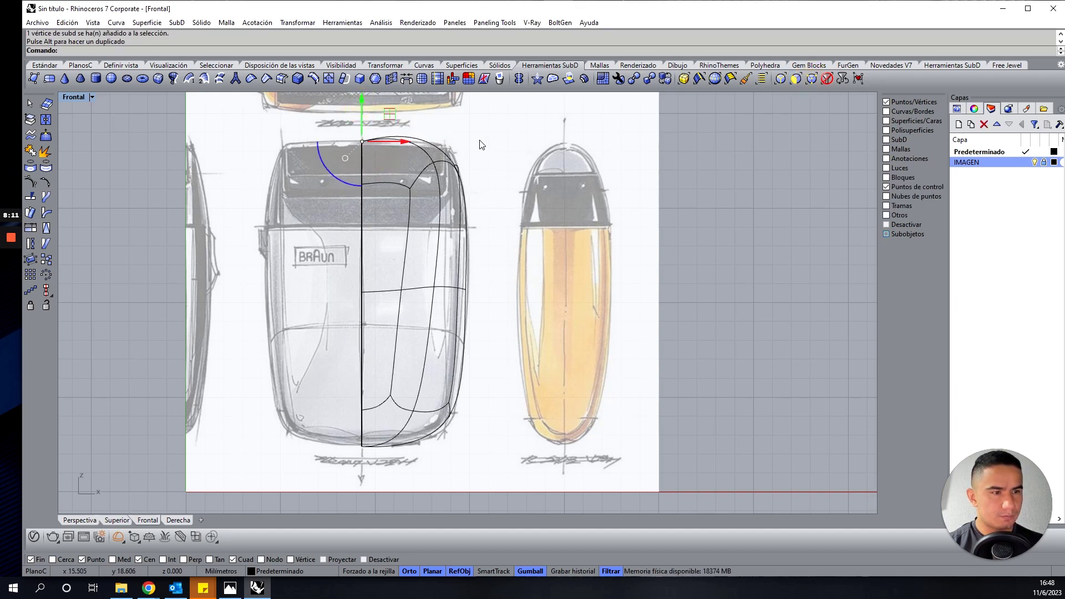
left_click(781, 79)
left_click(405, 139)
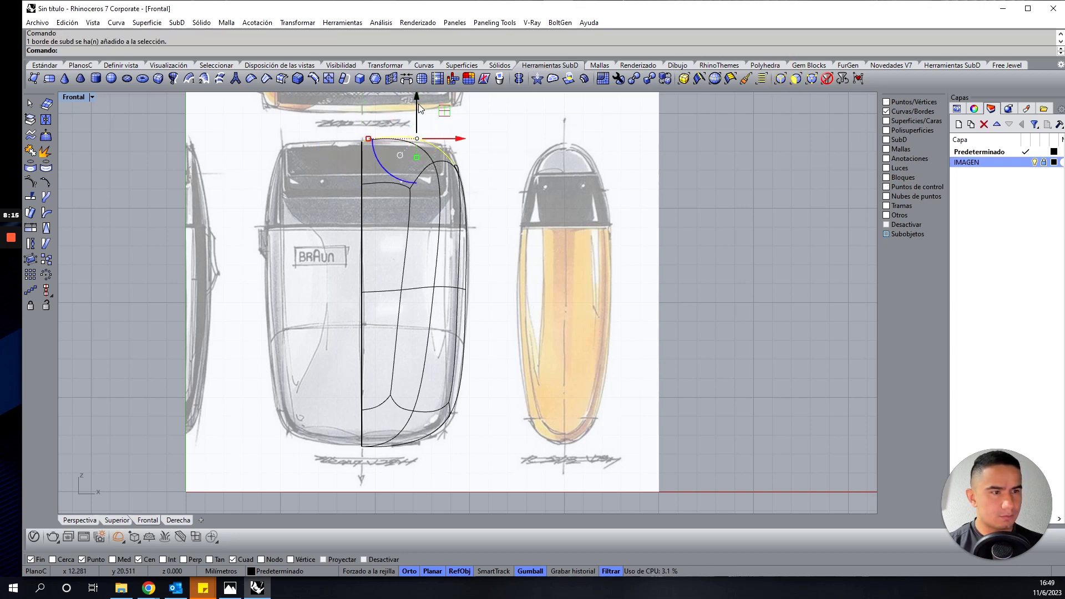
left_click_drag(418, 104, 419, 122)
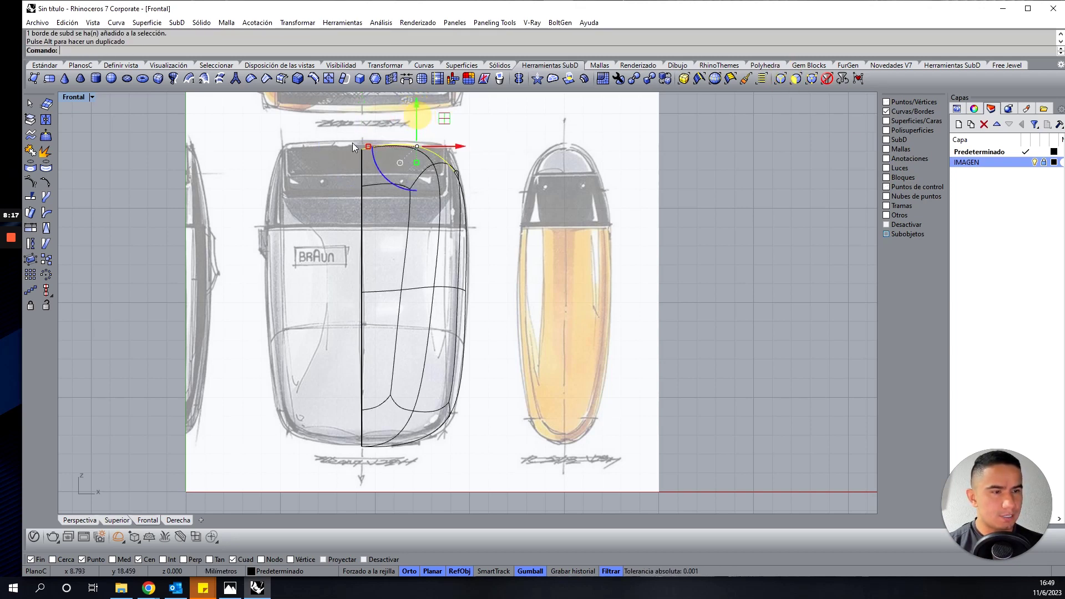
Raise the top-centre vertex and the five upper-right corner vertices
left_click(811, 79)
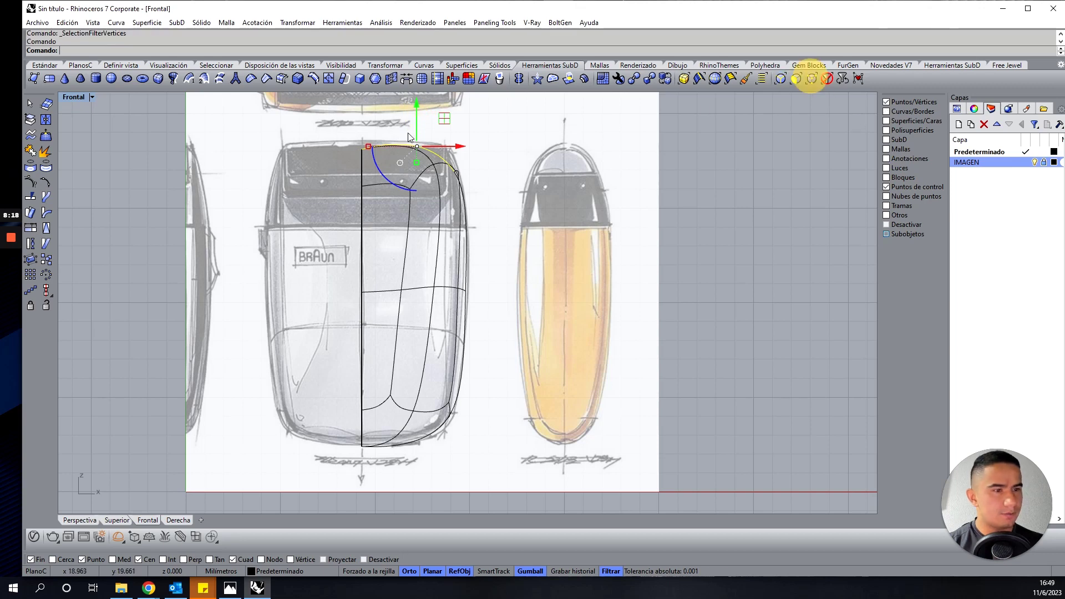
left_click(362, 146)
left_click_drag(362, 135, 363, 132)
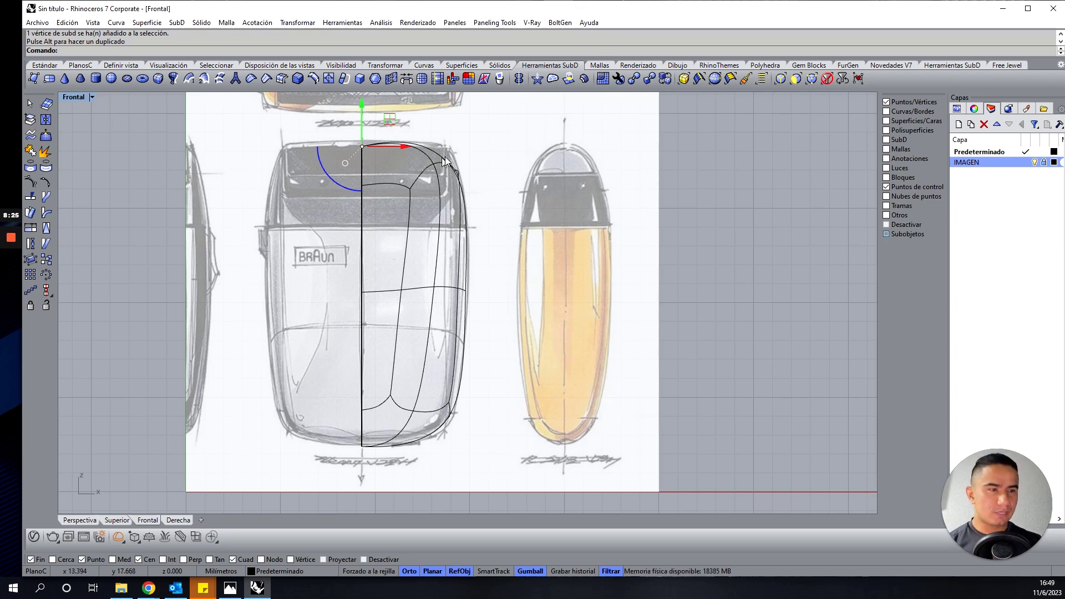
left_click_drag(410, 119, 463, 183)
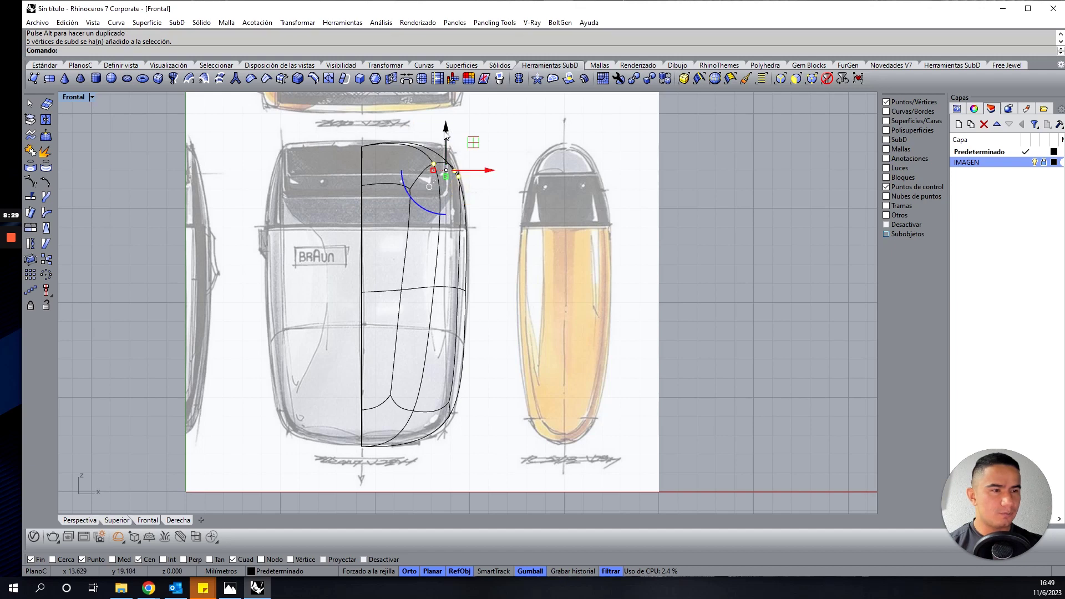
left_click_drag(445, 133, 446, 111)
left_click(504, 185)
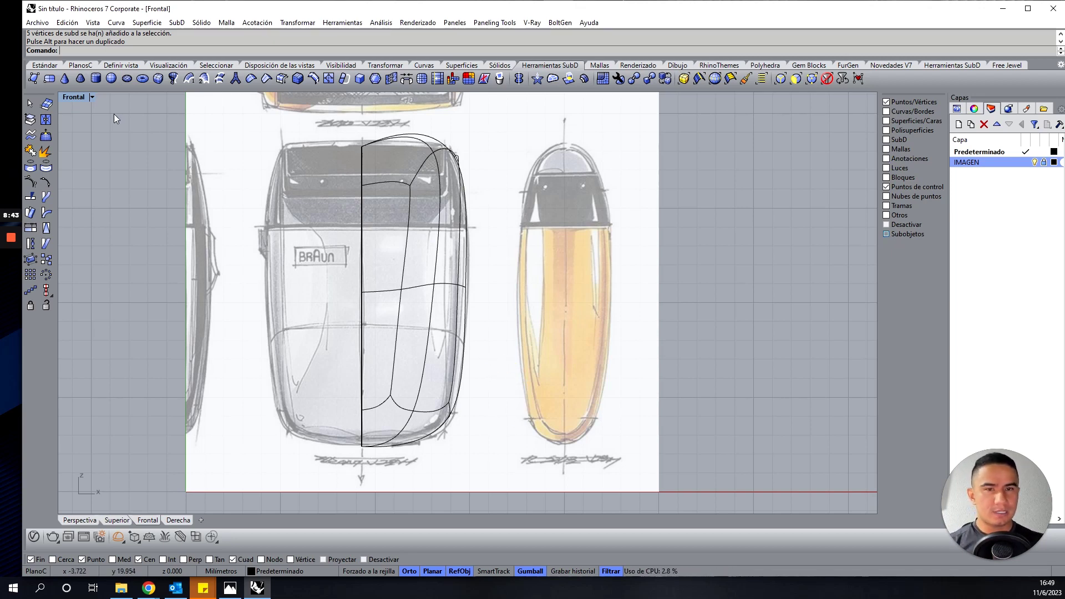
Restore the four views and set Perspective to Semitransparent display, orbiting closer
double_click(71, 98)
left_click(654, 172)
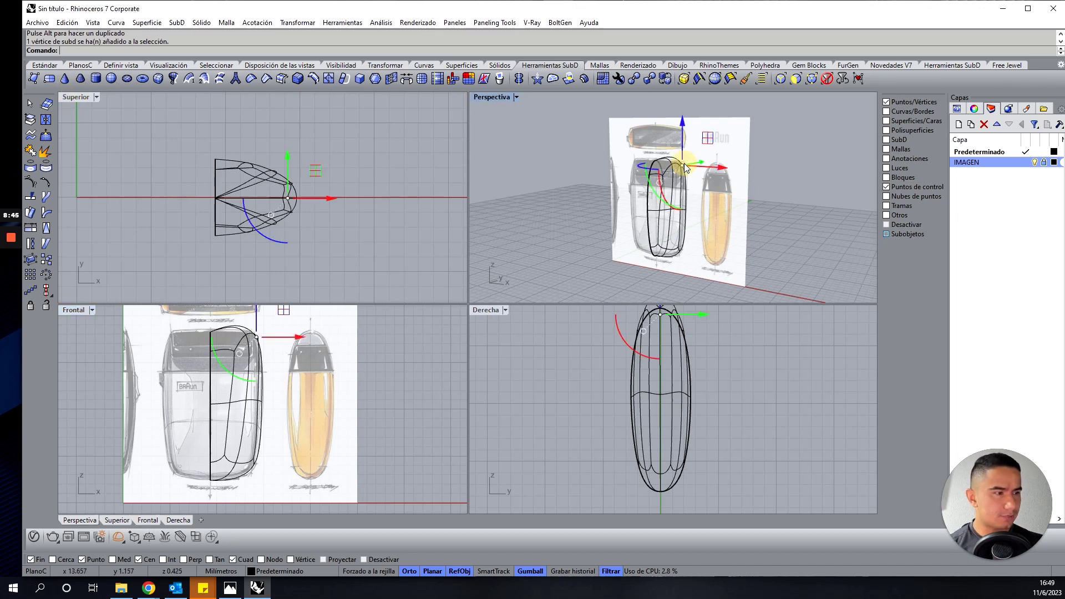
left_click(517, 97)
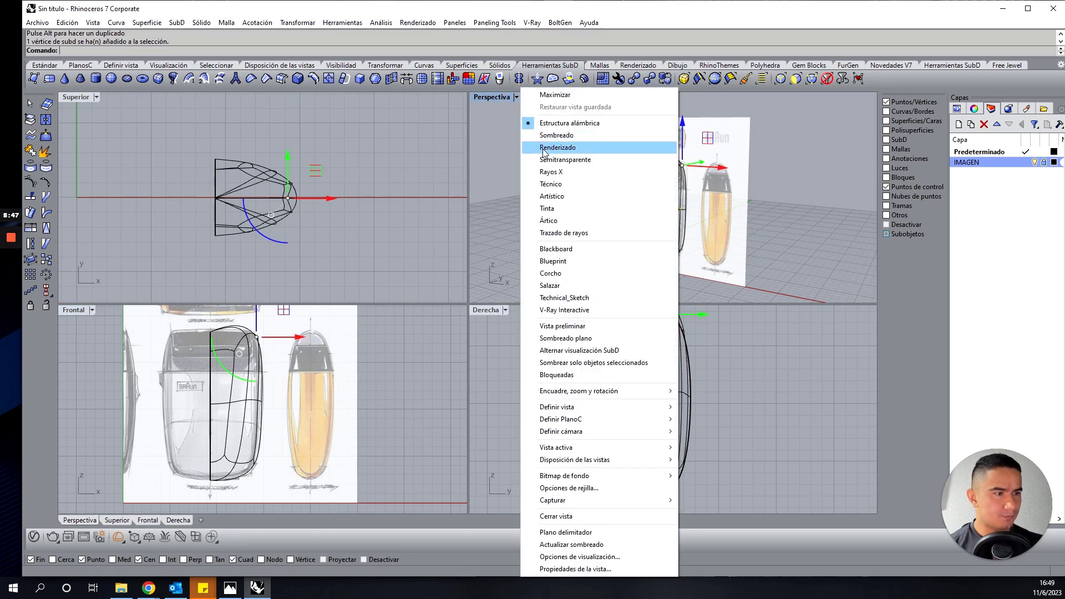
left_click(547, 159)
right_click_drag(575, 202, 595, 221)
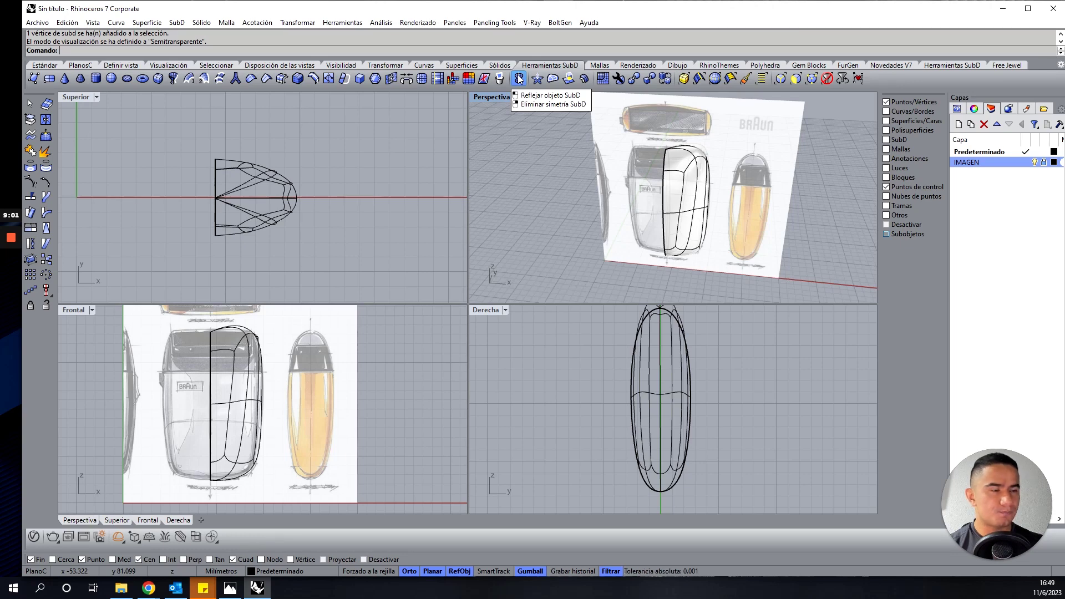
Reflect the half SubD across its centre edge picked in Top, then orbit Perspective to check
left_click(519, 79)
left_click(689, 156)
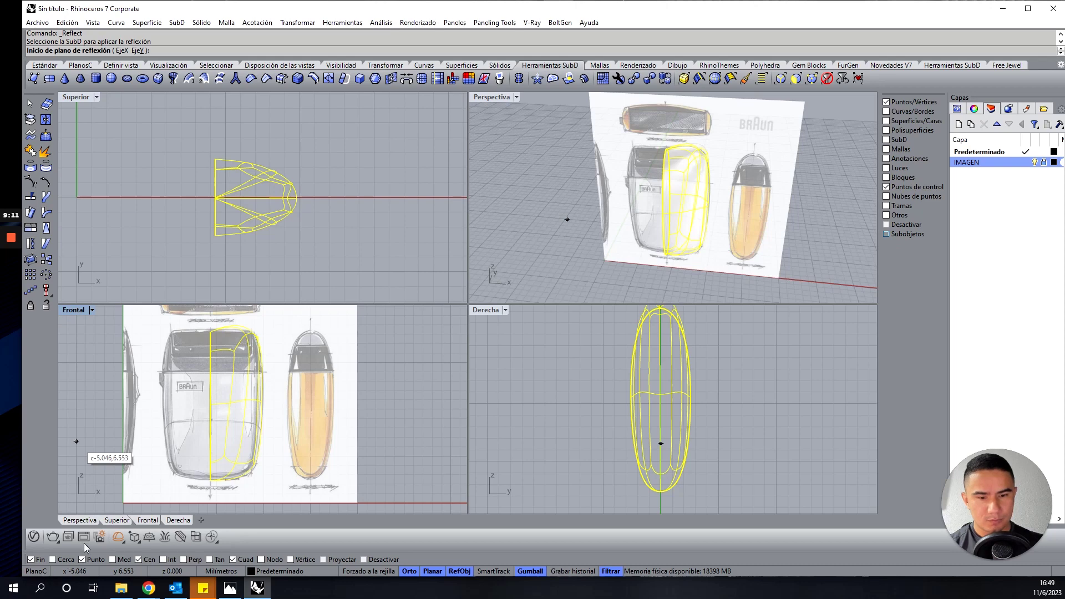
left_click(215, 198)
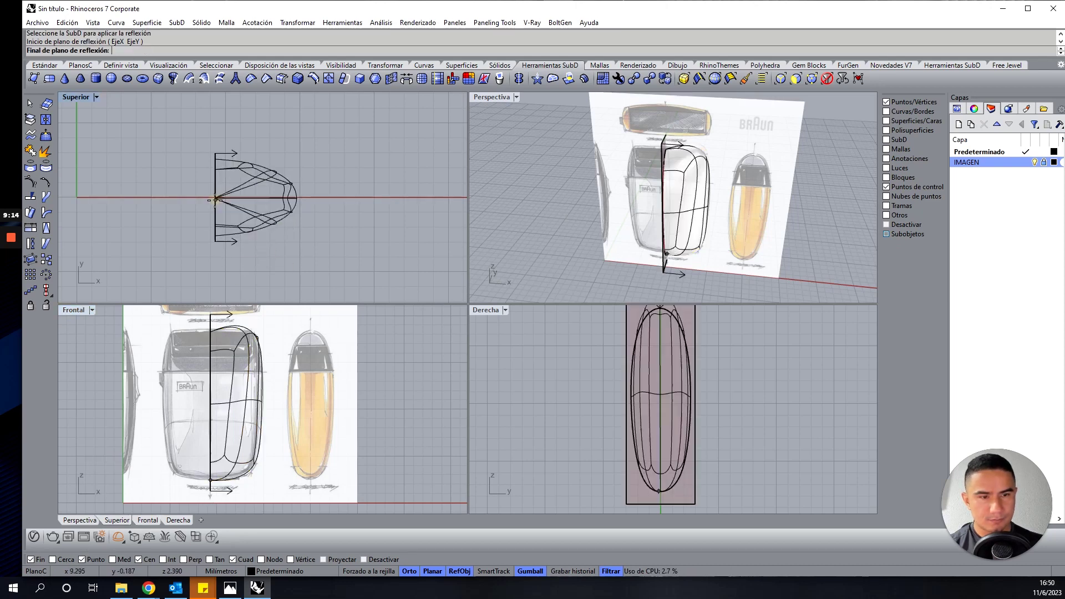
left_click(210, 275)
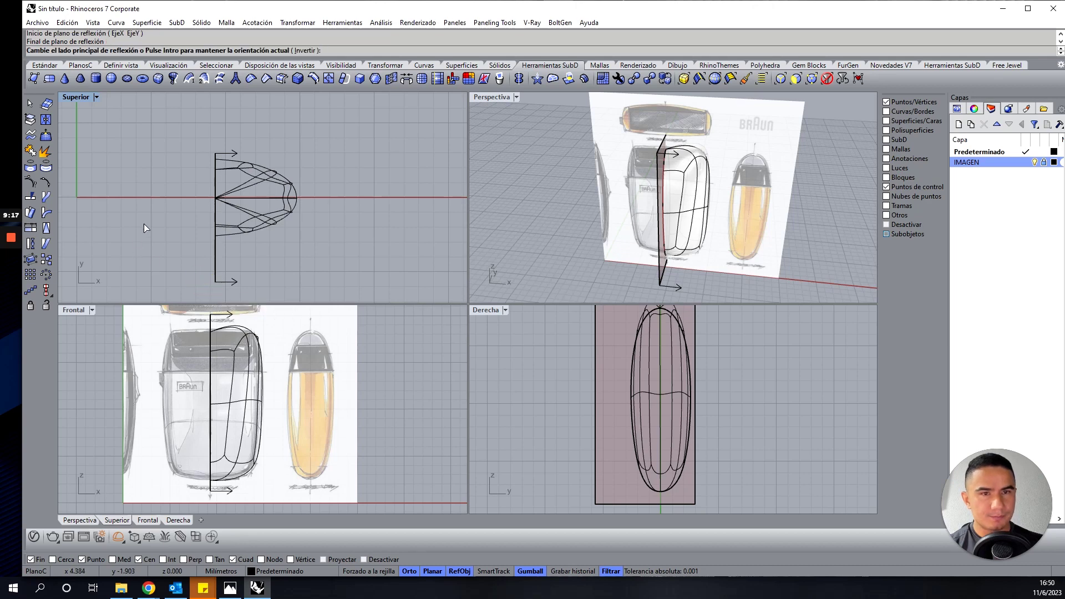
key("Return")
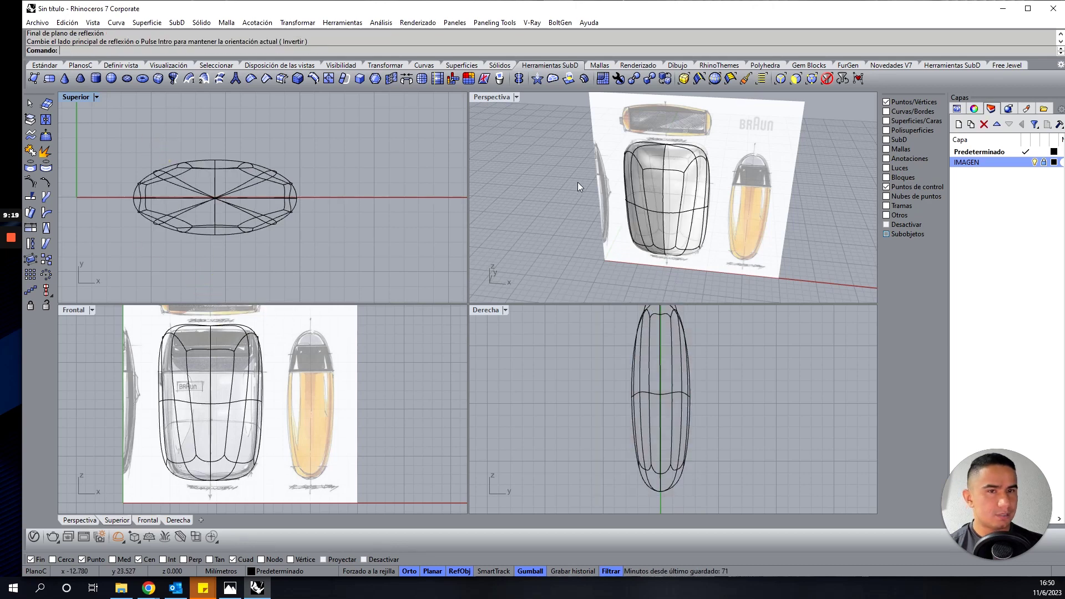
right_click_drag(599, 188, 700, 216)
mouse_move(748, 152)
right_mouse_down()
mouse_move(665, 212)
mouse_move(624, 218)
right_mouse_up()
key("Return")
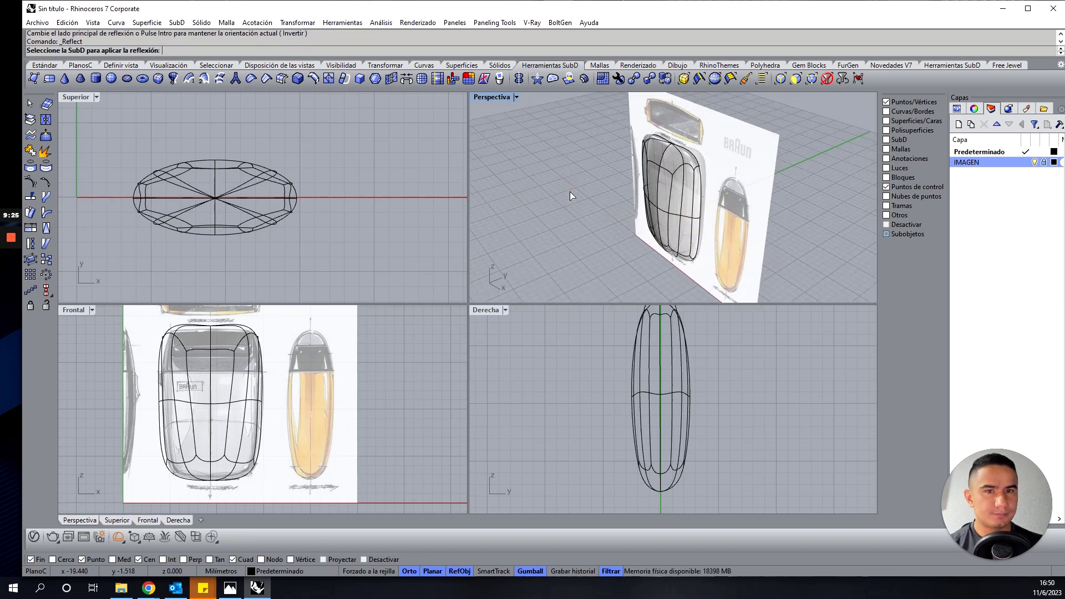
right_click(571, 194)
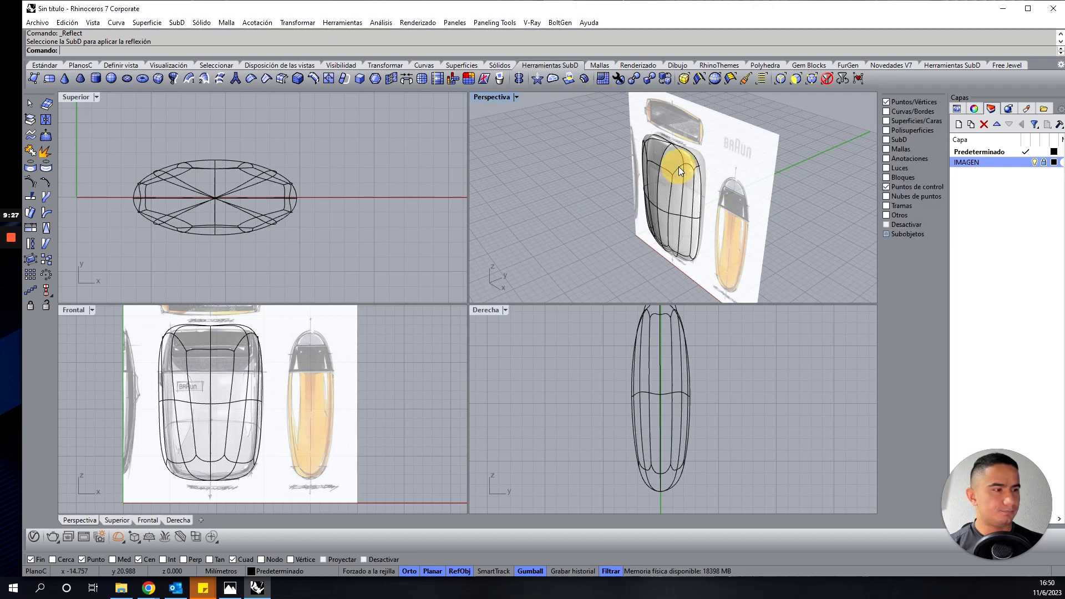
left_click(512, 162)
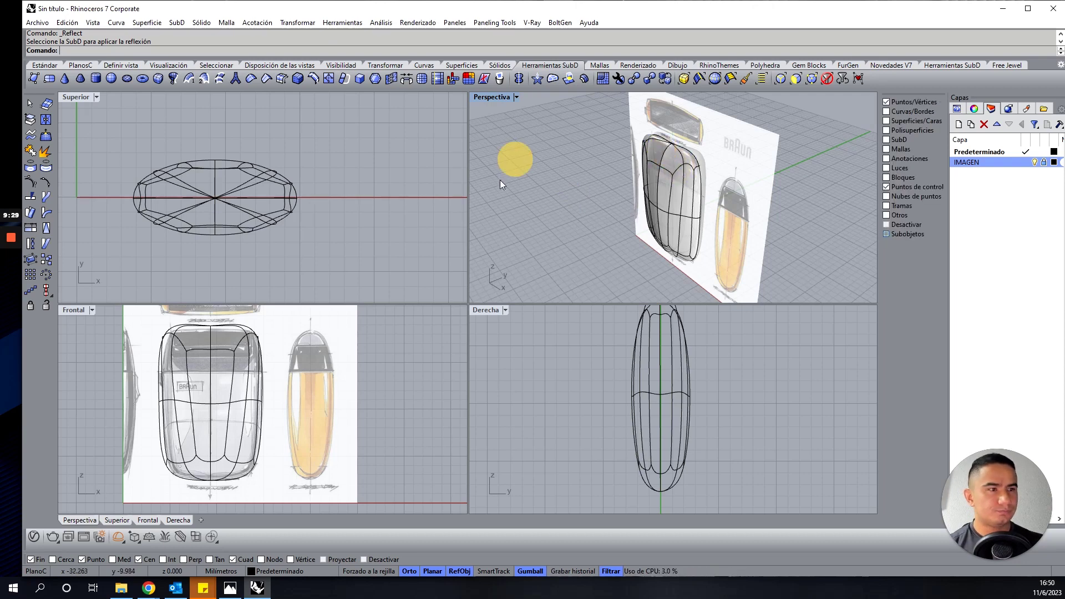
right_click(520, 80)
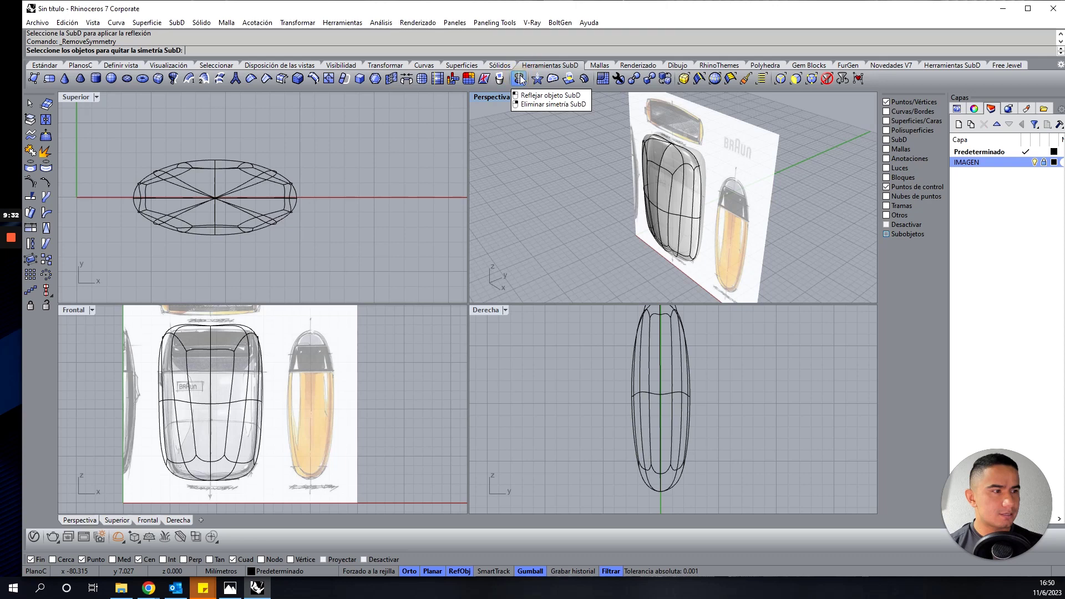
left_click(665, 162)
right_click(667, 159)
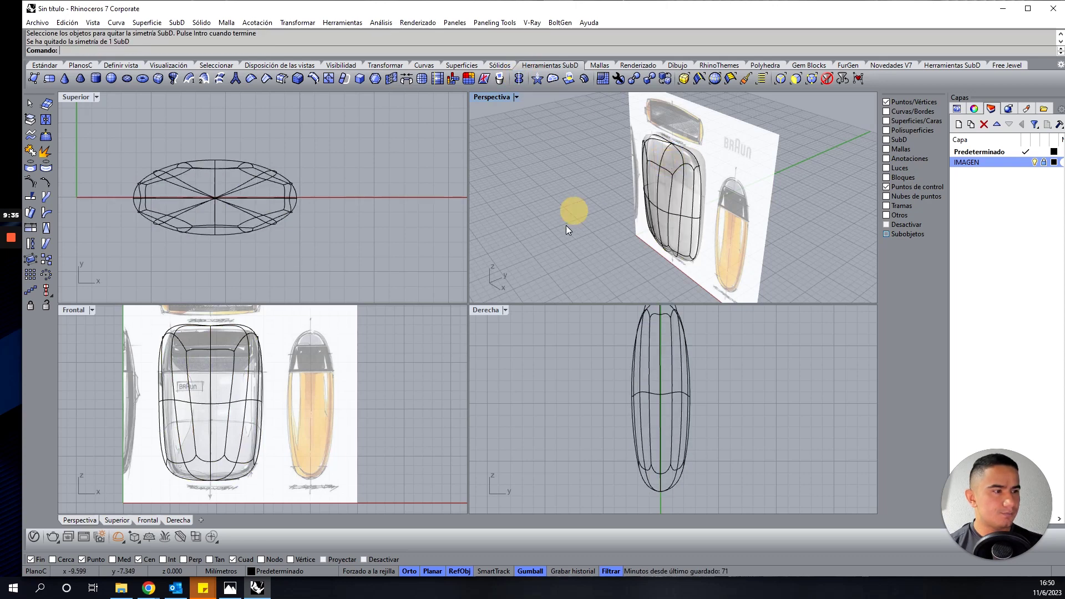
right_click_drag(566, 225, 612, 219)
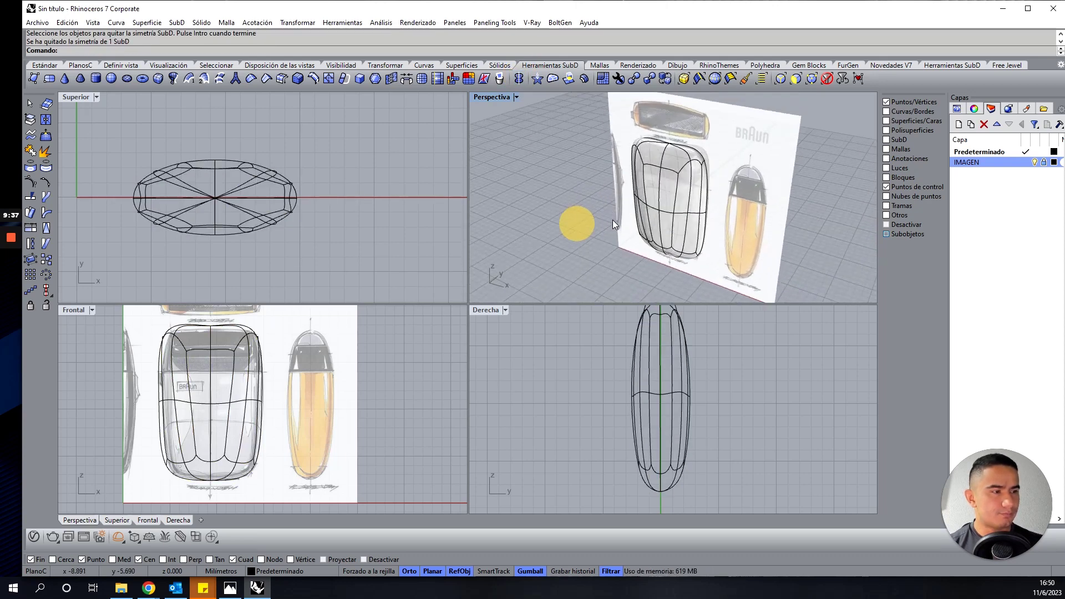
key("ctrl+z")
scroll(686, 168, "up", 3)
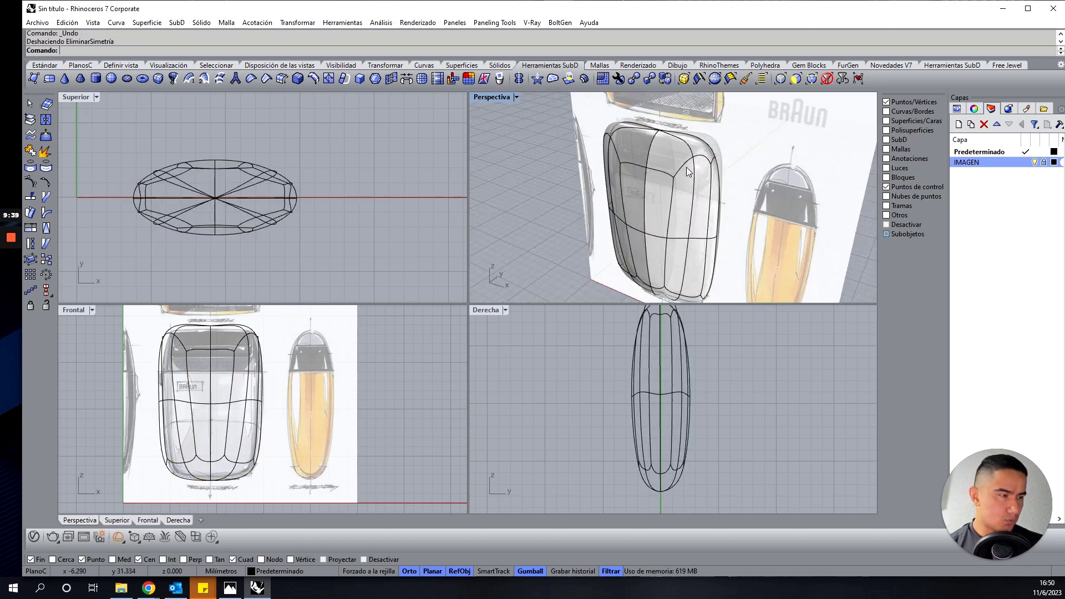
scroll(686, 168, "up", 2)
scroll(616, 144, "up", 2)
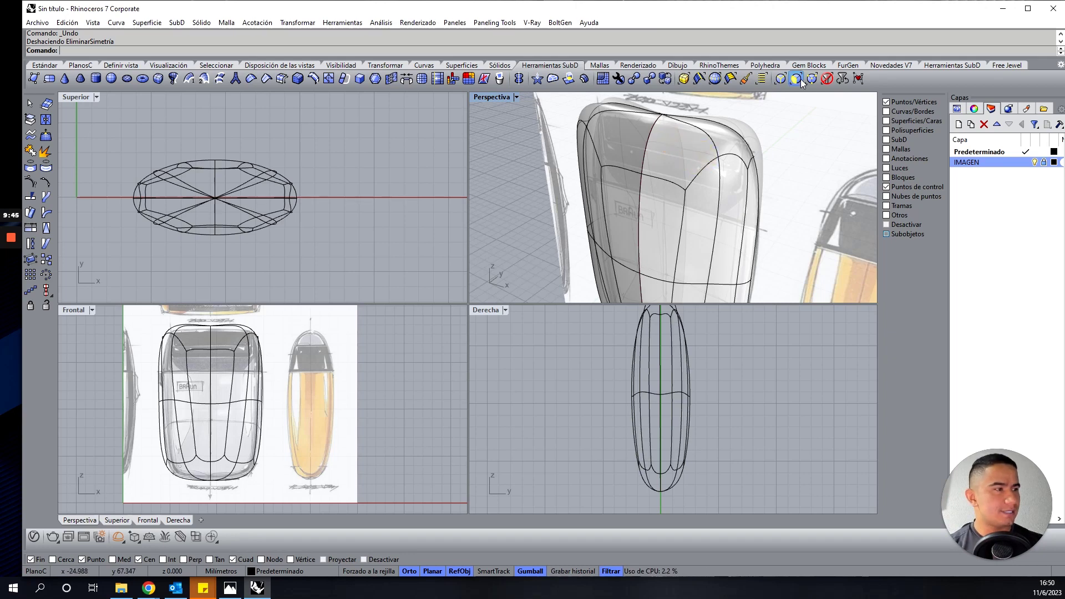
Test-push a side face of the shaver body about 3.9 mm along Y, then undo it
left_click(703, 224, "ctrl+shift")
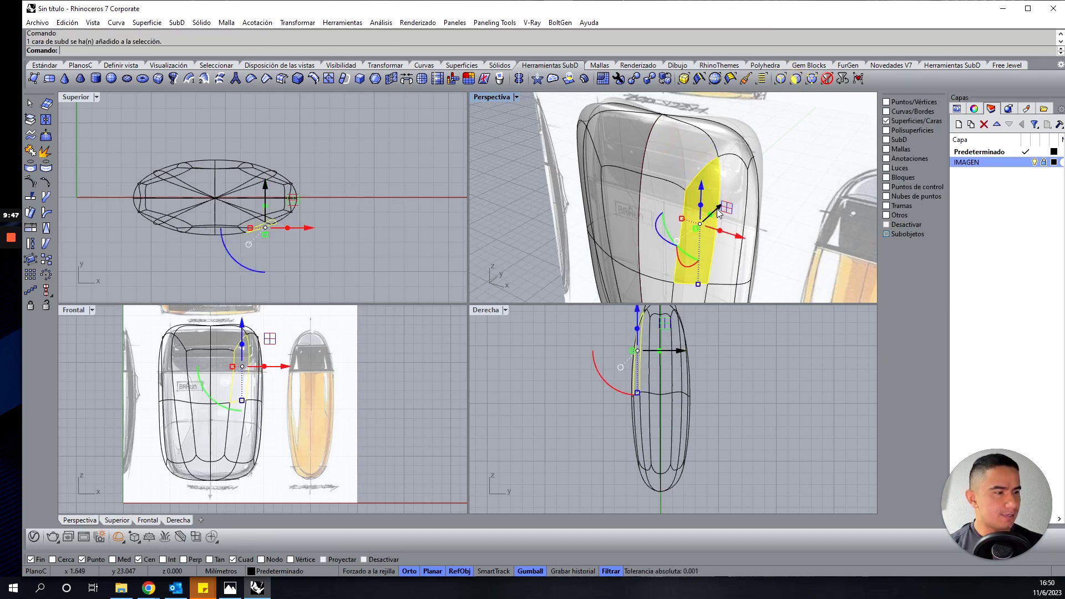
left_click_drag(717, 209, 667, 239)
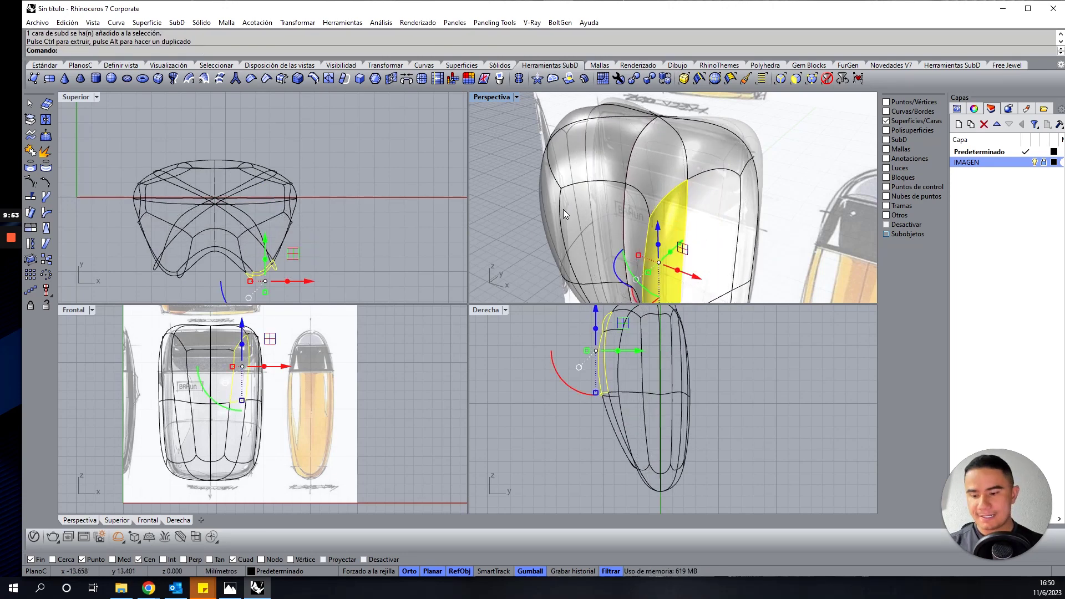
key("ctrl+z")
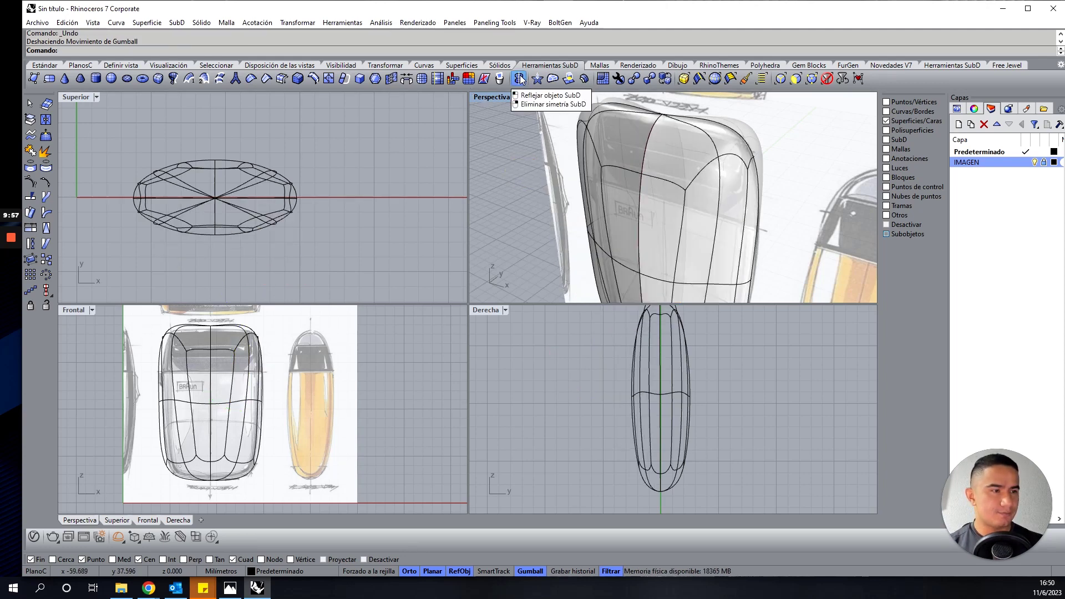
Apply Eliminar simetría SubD to the shaver body and orbit the perspective view to inspect it
right_click(520, 79)
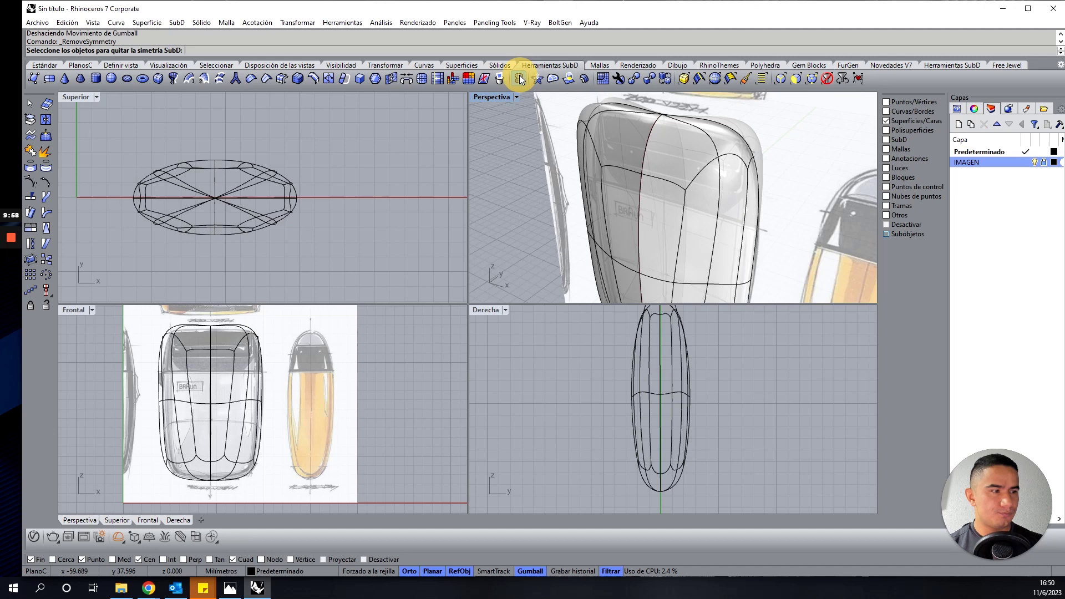
left_click(640, 141)
key("Return")
right_click_drag(514, 240, 638, 226)
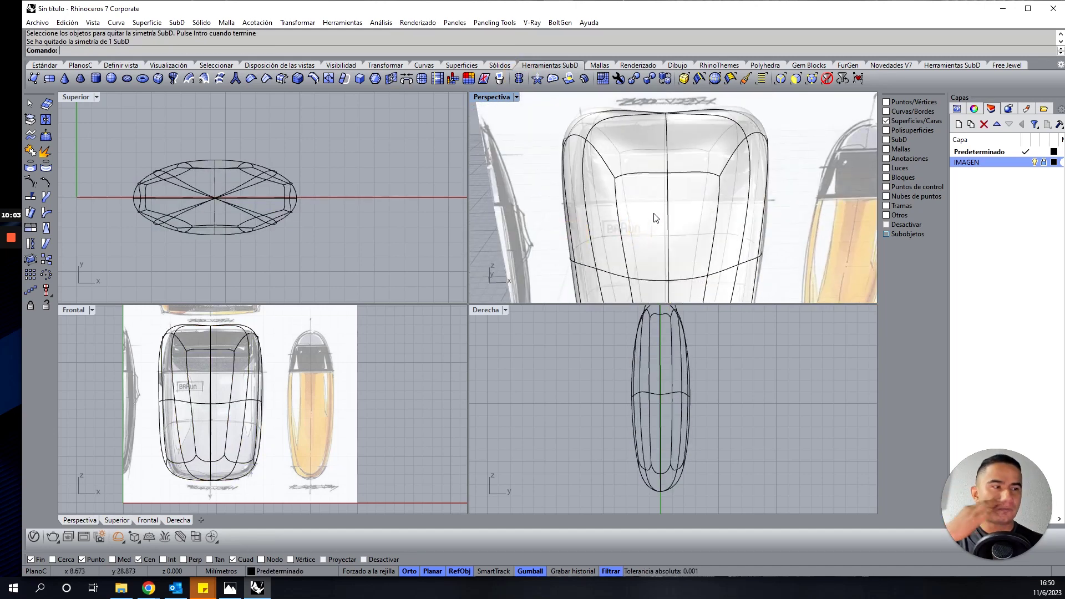
scroll(662, 205, "down", 5)
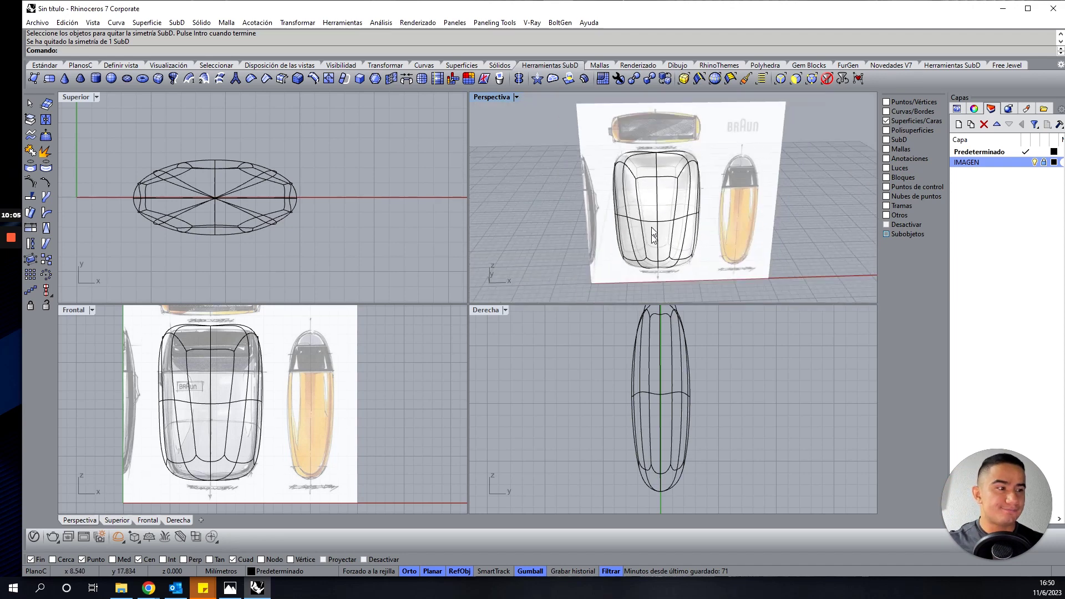
scroll(653, 236, "up", 3)
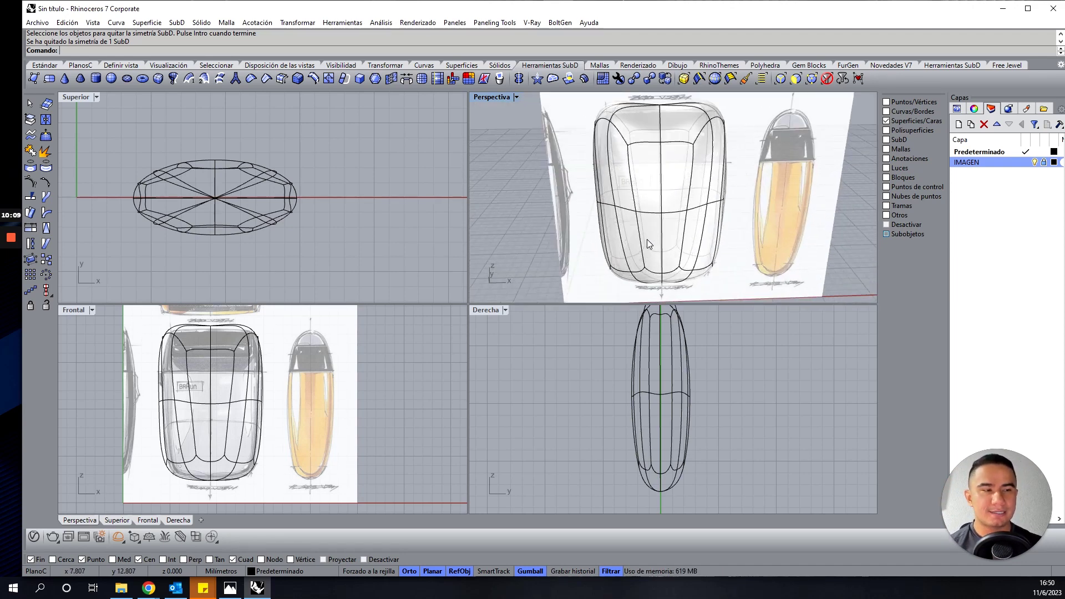
mouse_move(659, 233)
right_mouse_down()
mouse_move(694, 169)
mouse_move(716, 166)
right_mouse_up()
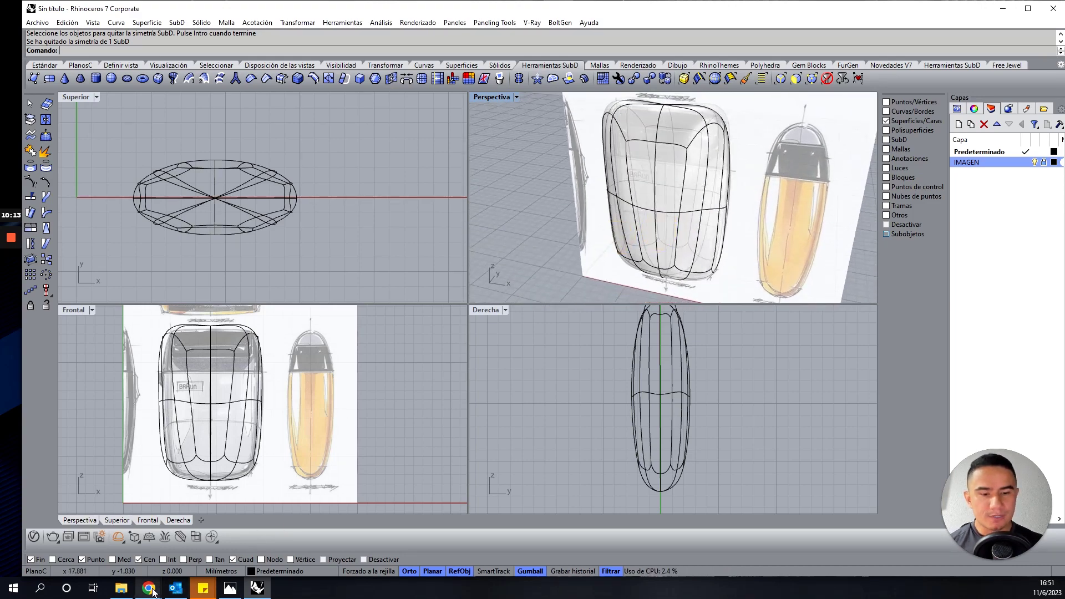
mouse_move(148, 588)
left_click(181, 543)
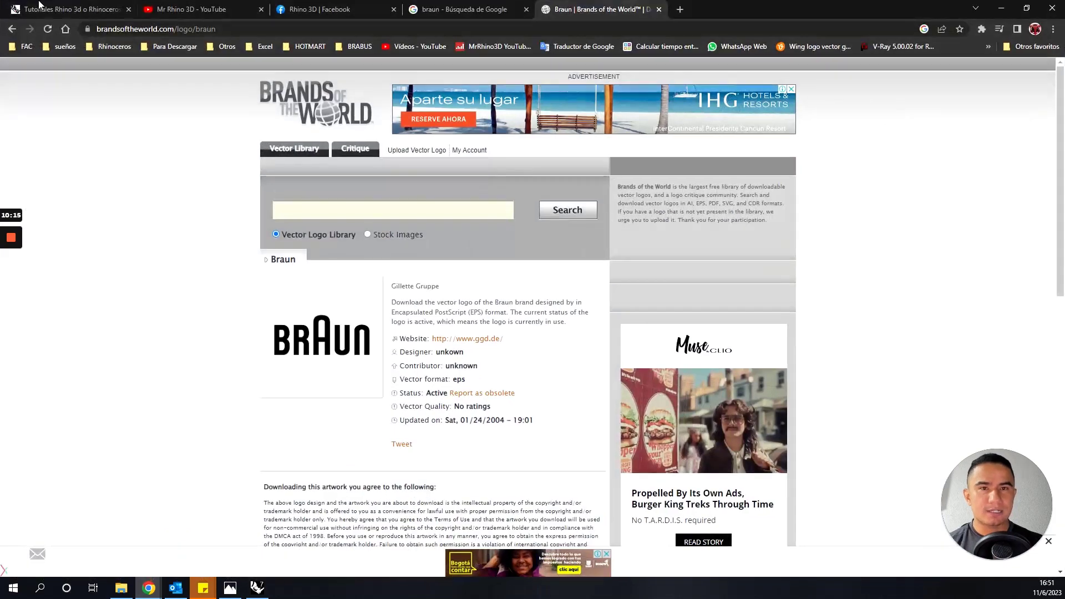
left_click(44, 6)
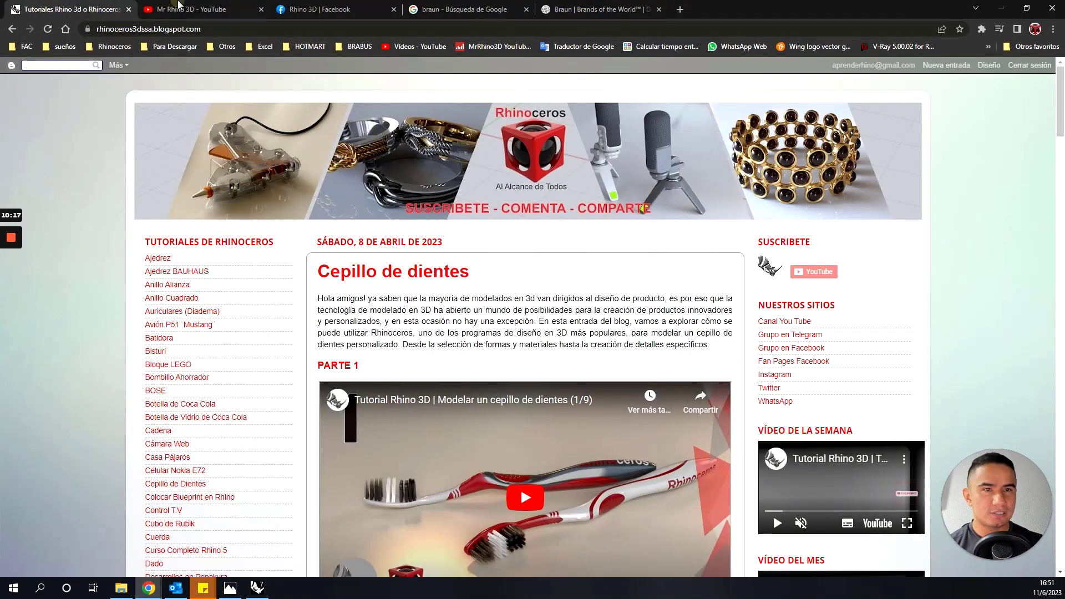
left_click(177, 6)
left_click(366, 8)
left_click(221, 4)
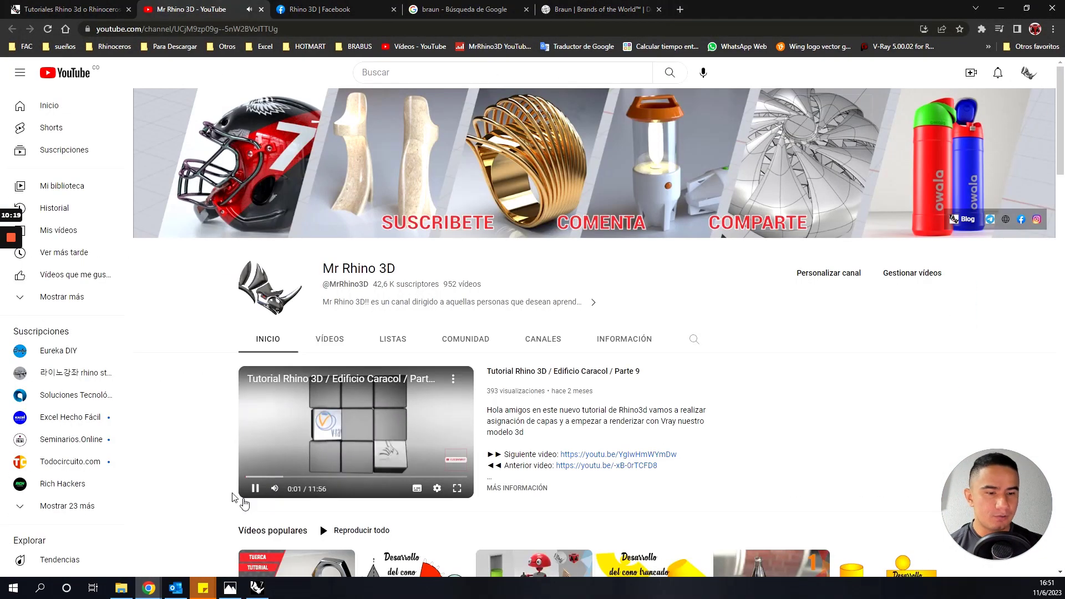
left_click(255, 489)
left_click(343, 6)
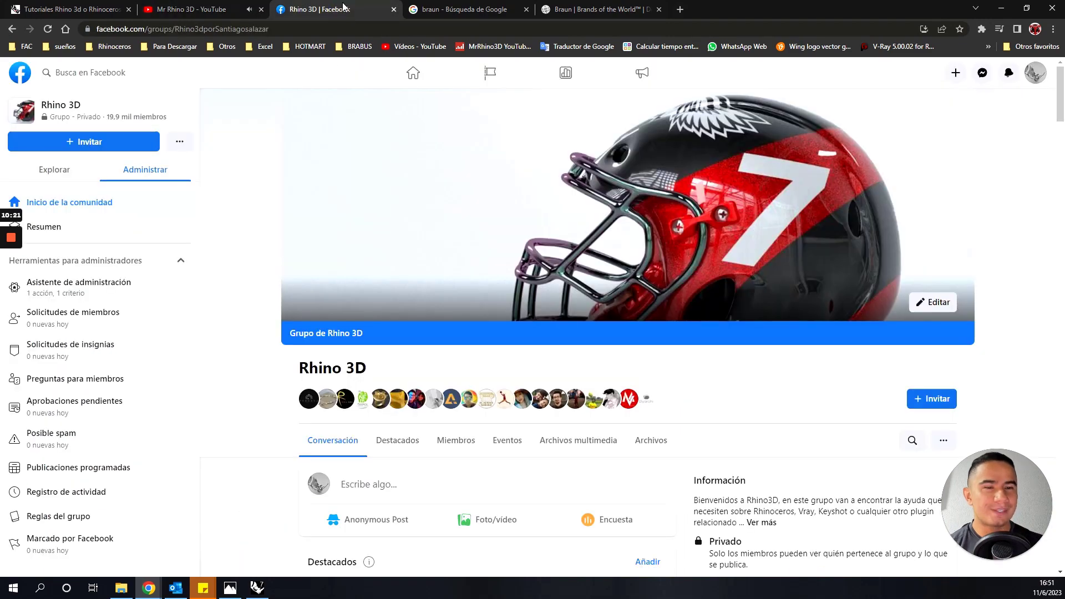
left_click(88, 5)
left_click(202, 6)
left_click(471, 7)
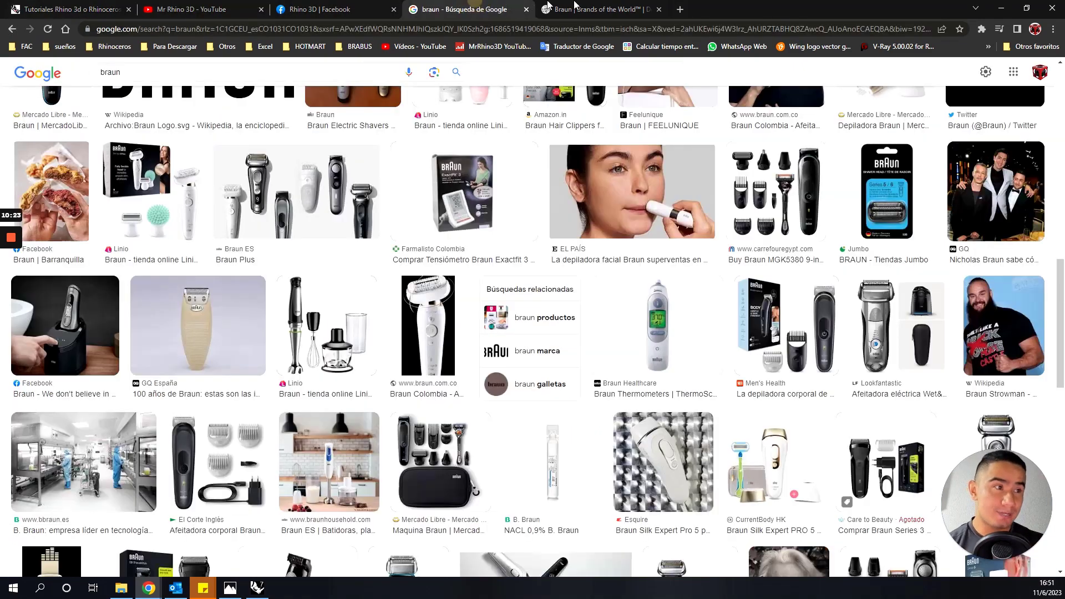
left_click(622, 4)
left_click(86, 5)
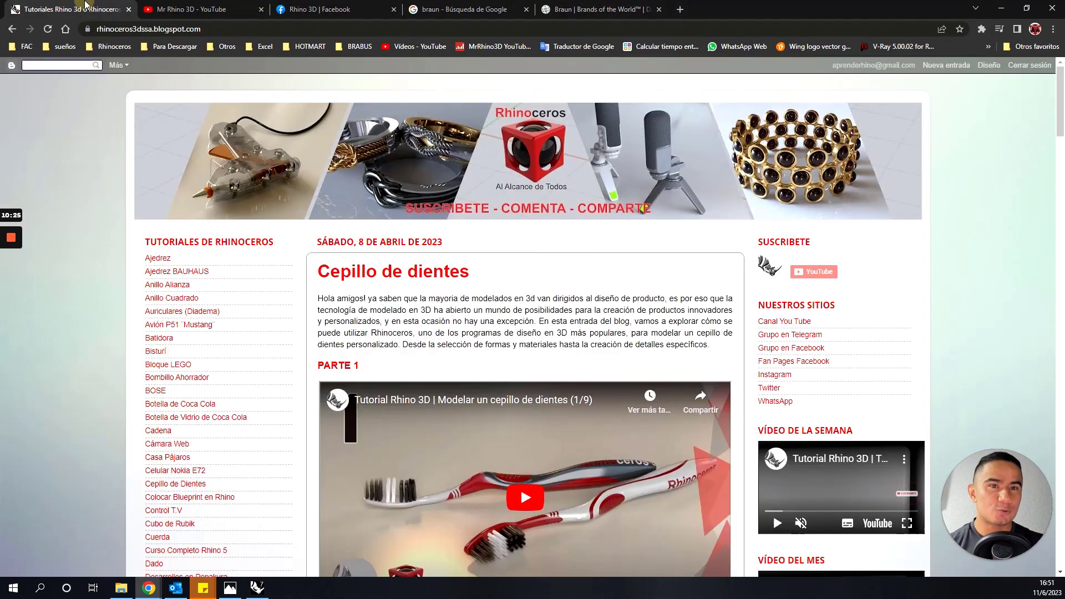
left_click(1001, 8)
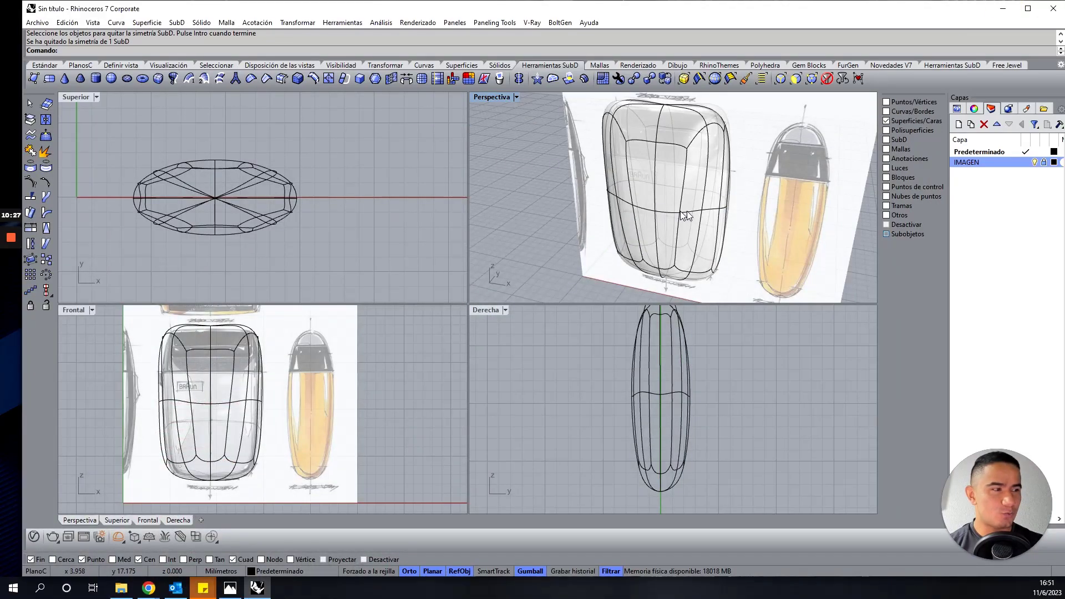
right_click_drag(687, 210, 667, 195)
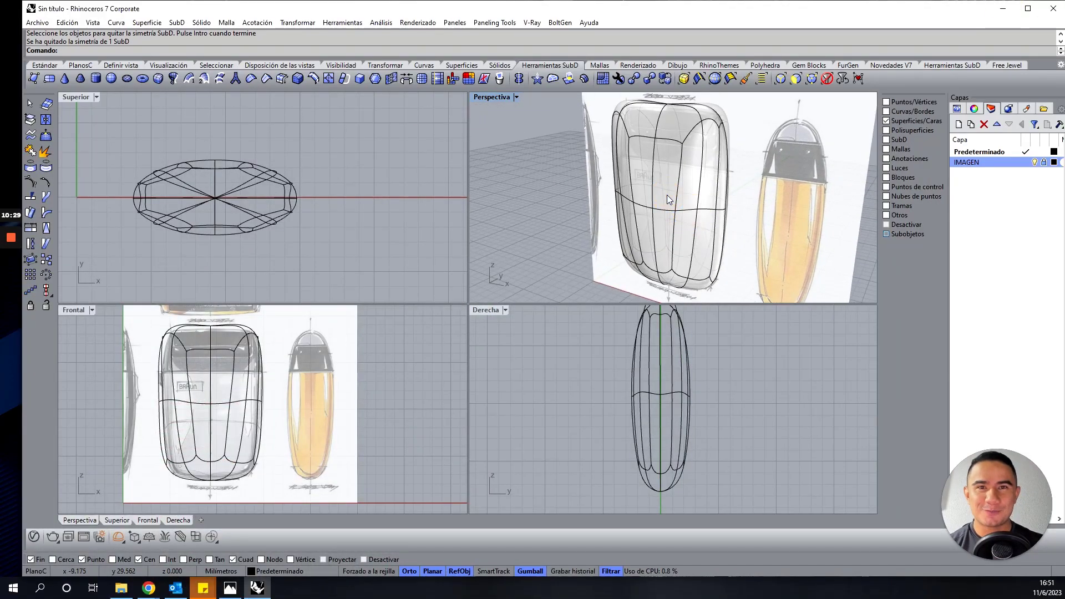